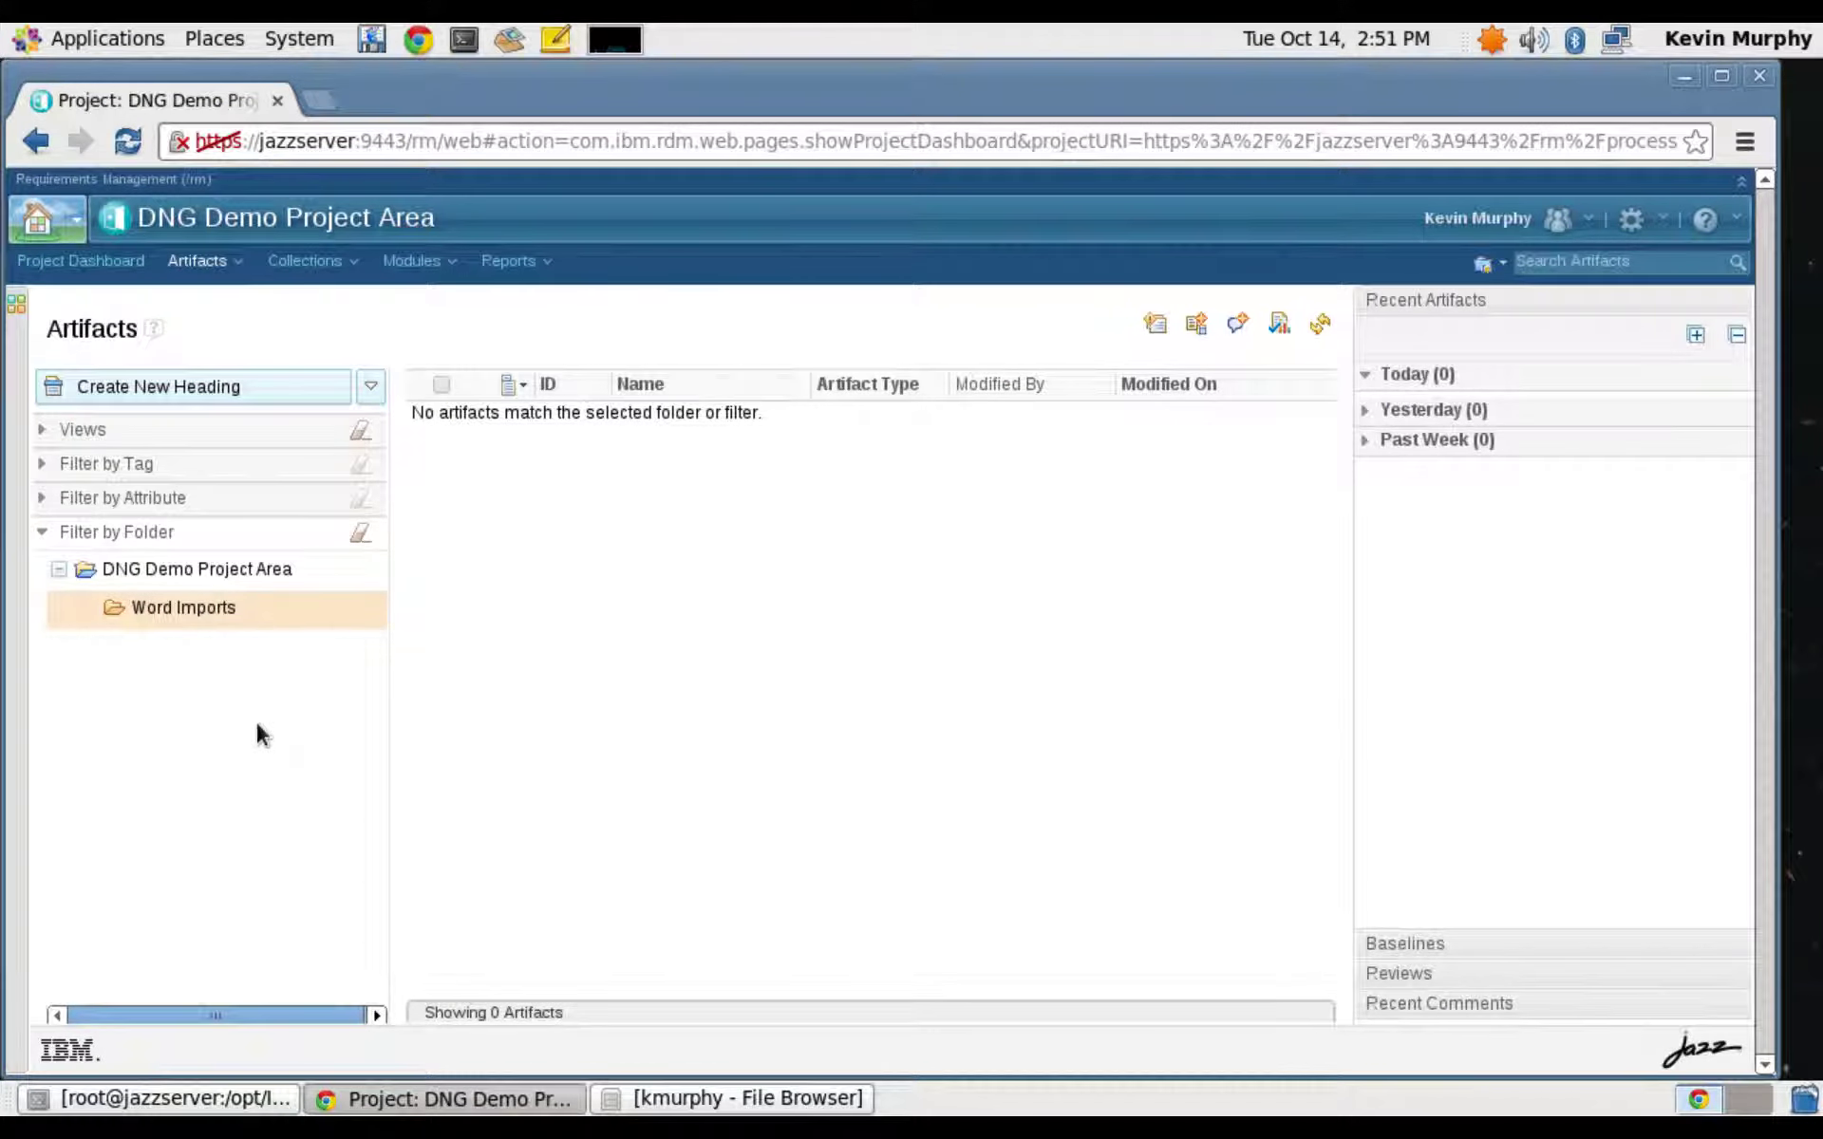
Start an import of requirements from within a text document and add DNG Sample Import.docx from the Desktop as the source.
{"action": "left_click", "coordinate": [198, 260]}
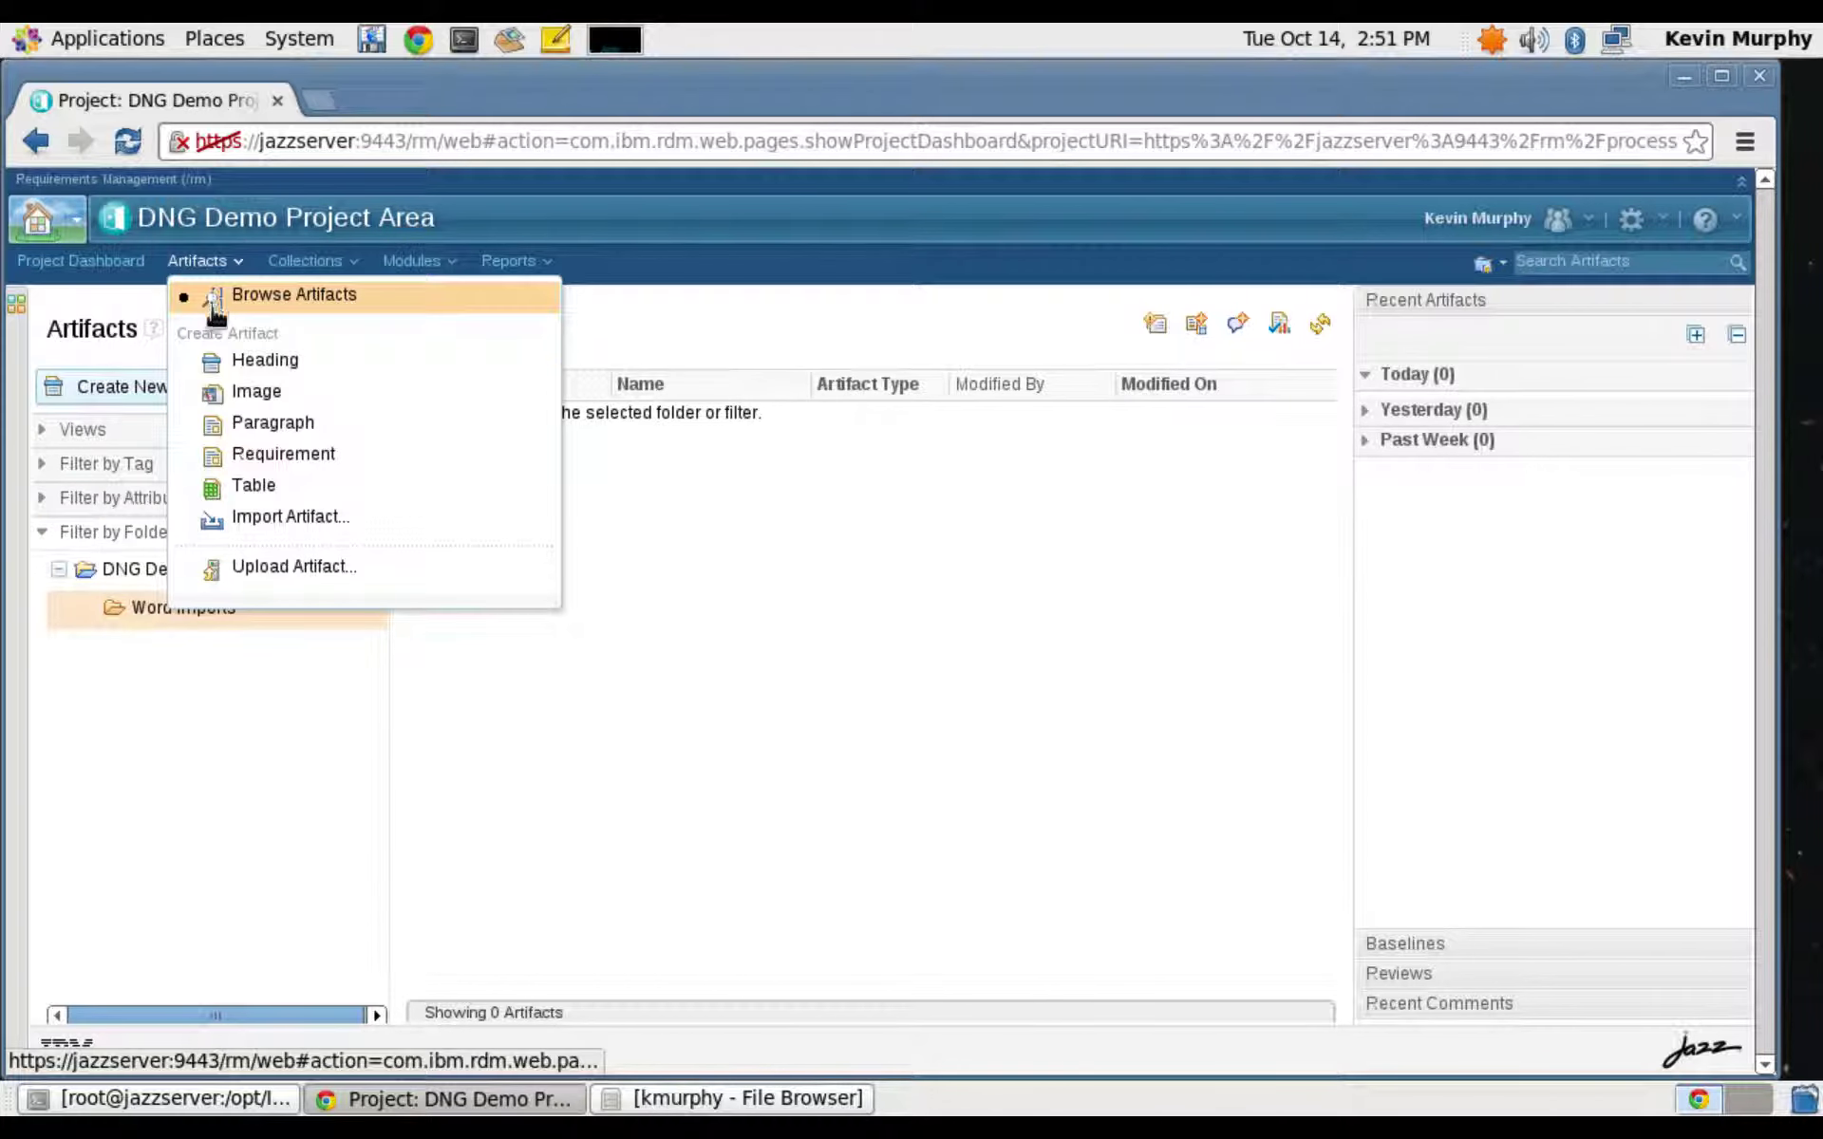
{"action": "left_click", "coordinate": [245, 519]}
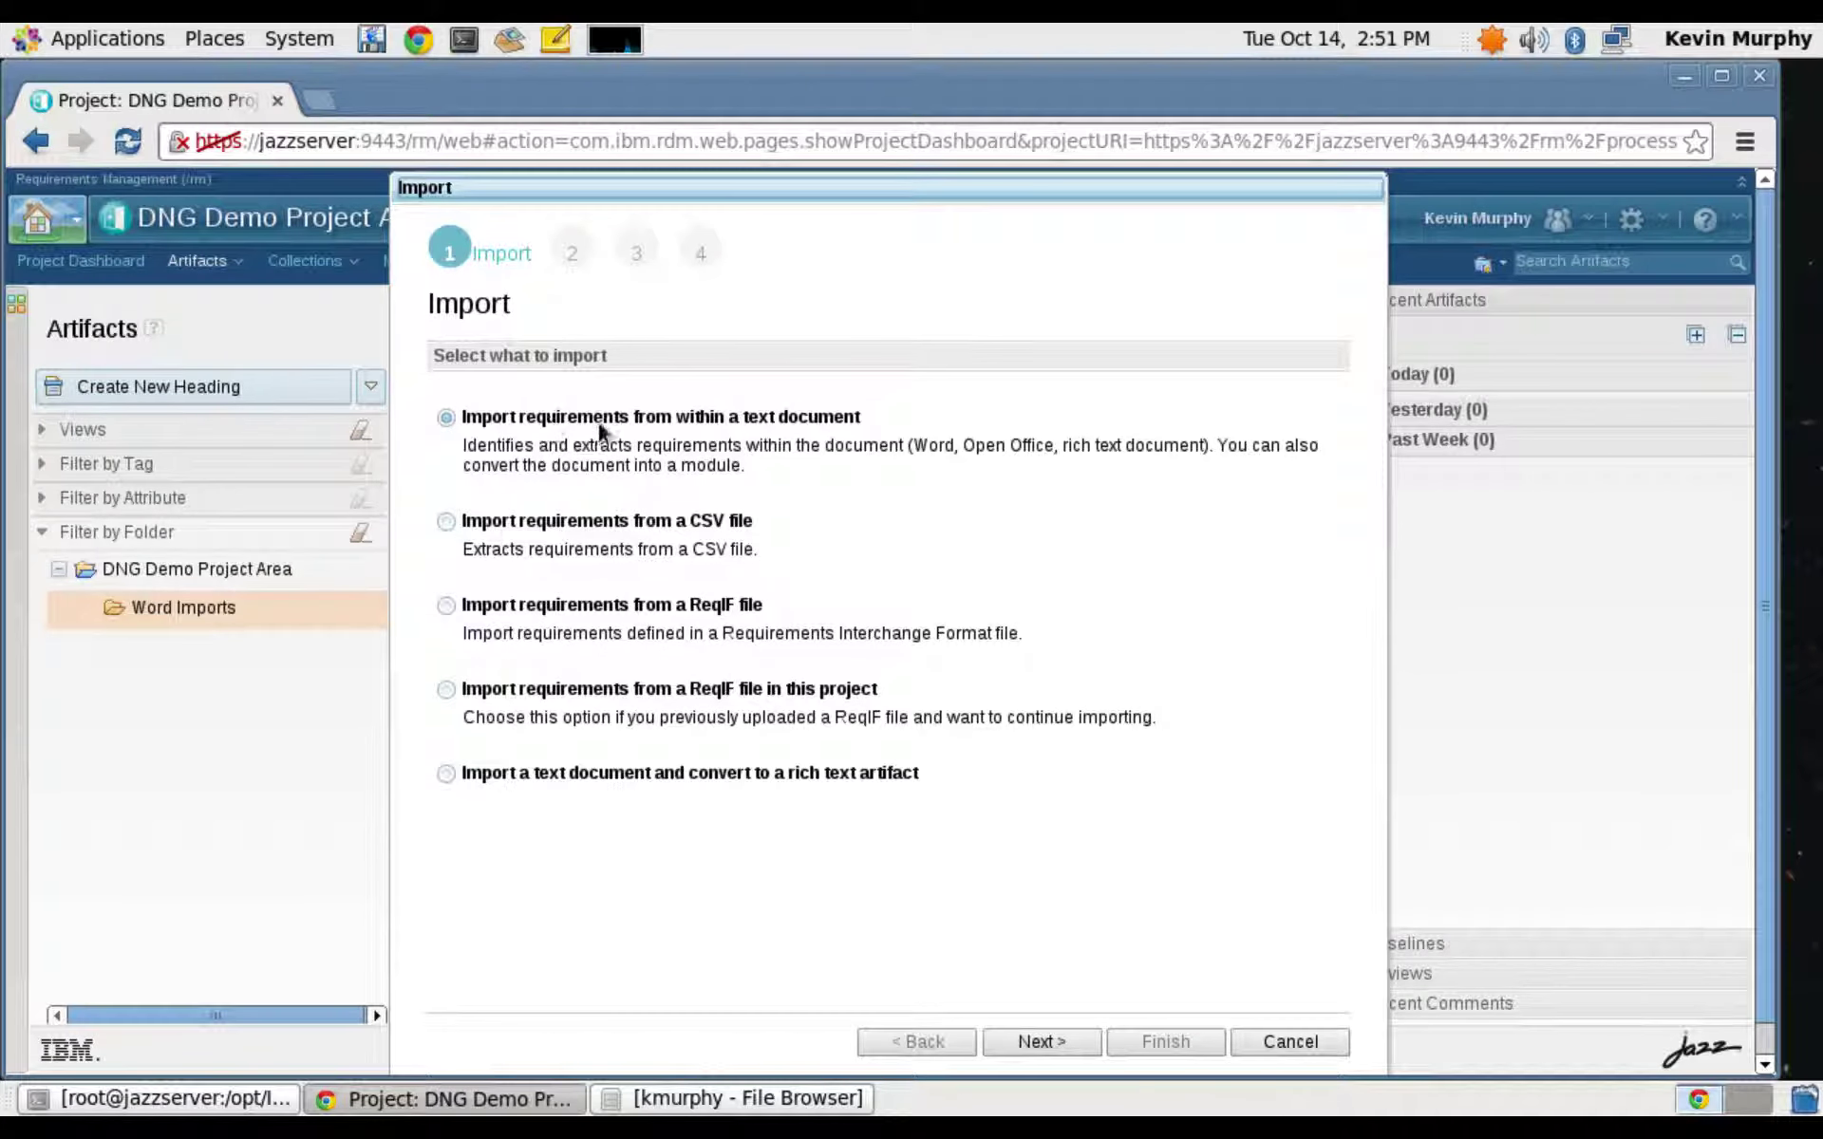
{"action": "left_click", "coordinate": [1049, 1041]}
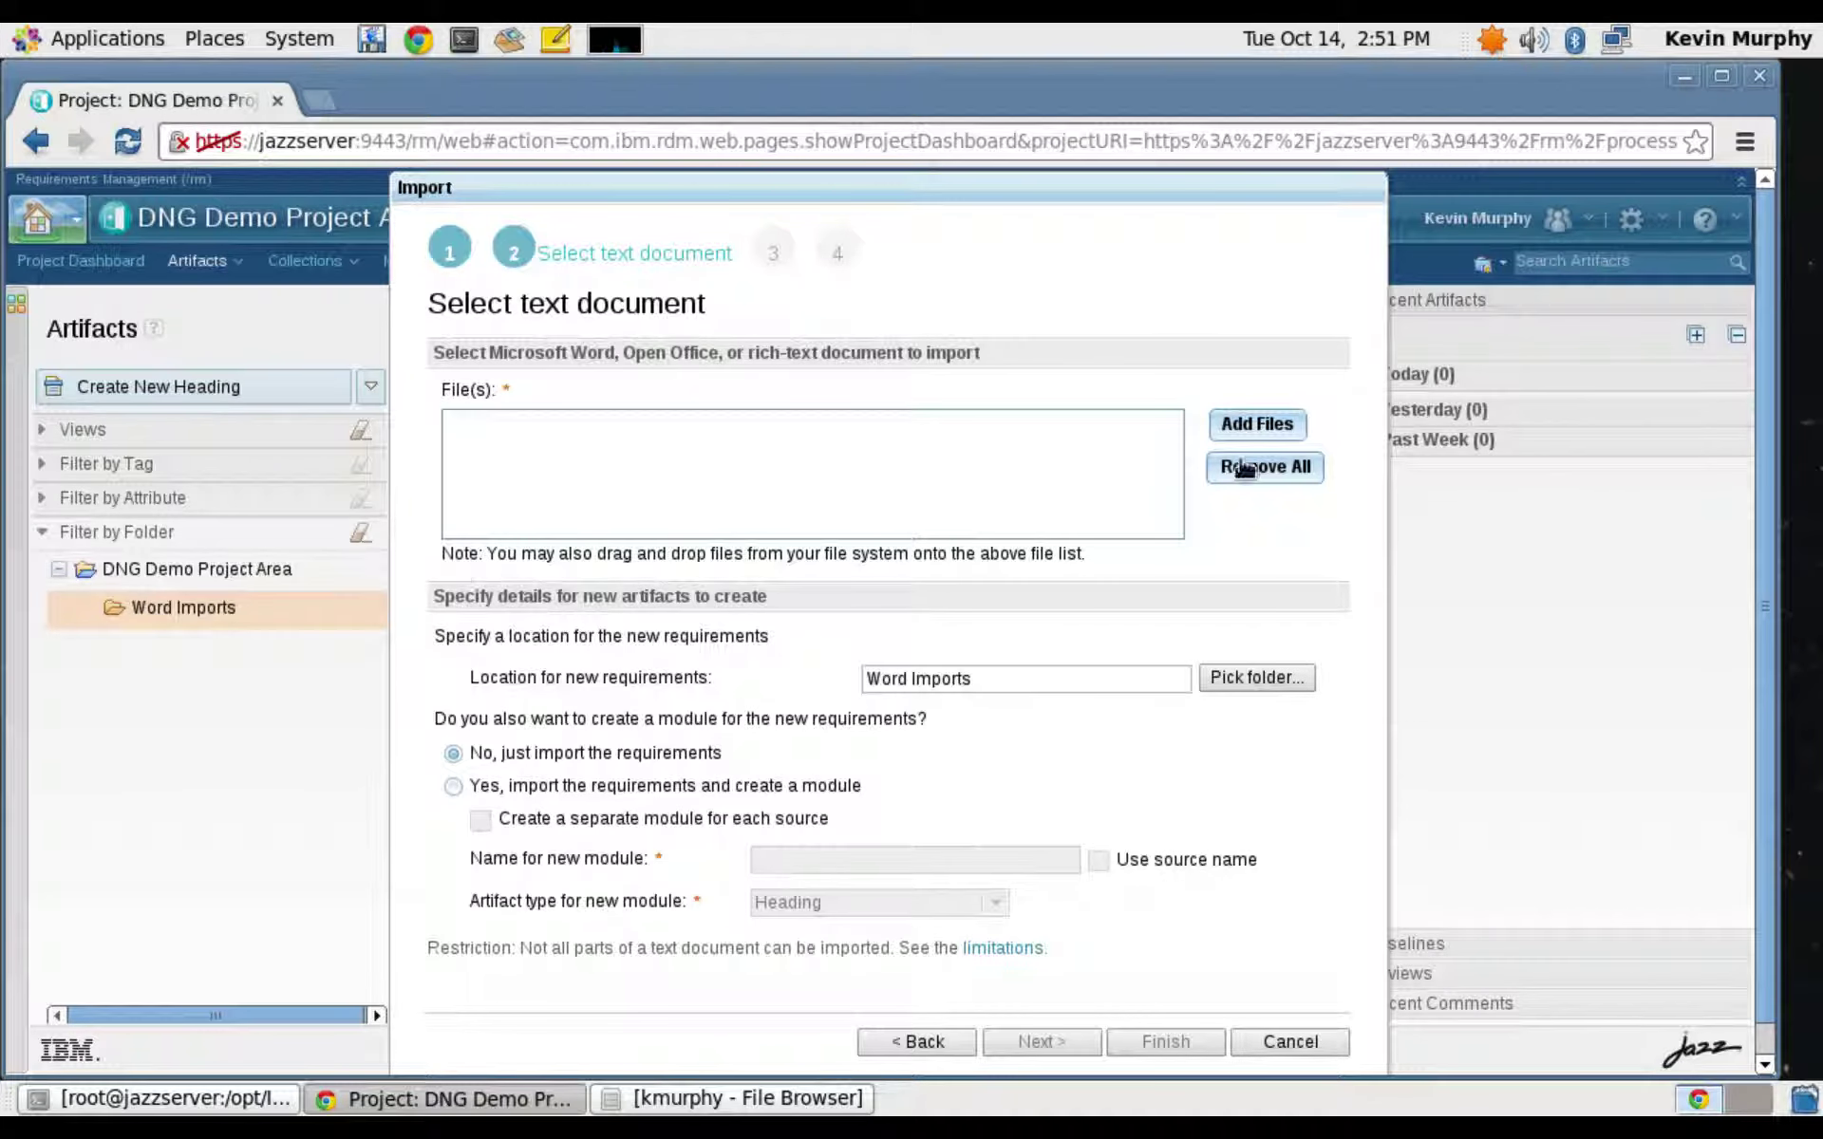
{"action": "left_click", "coordinate": [1257, 427]}
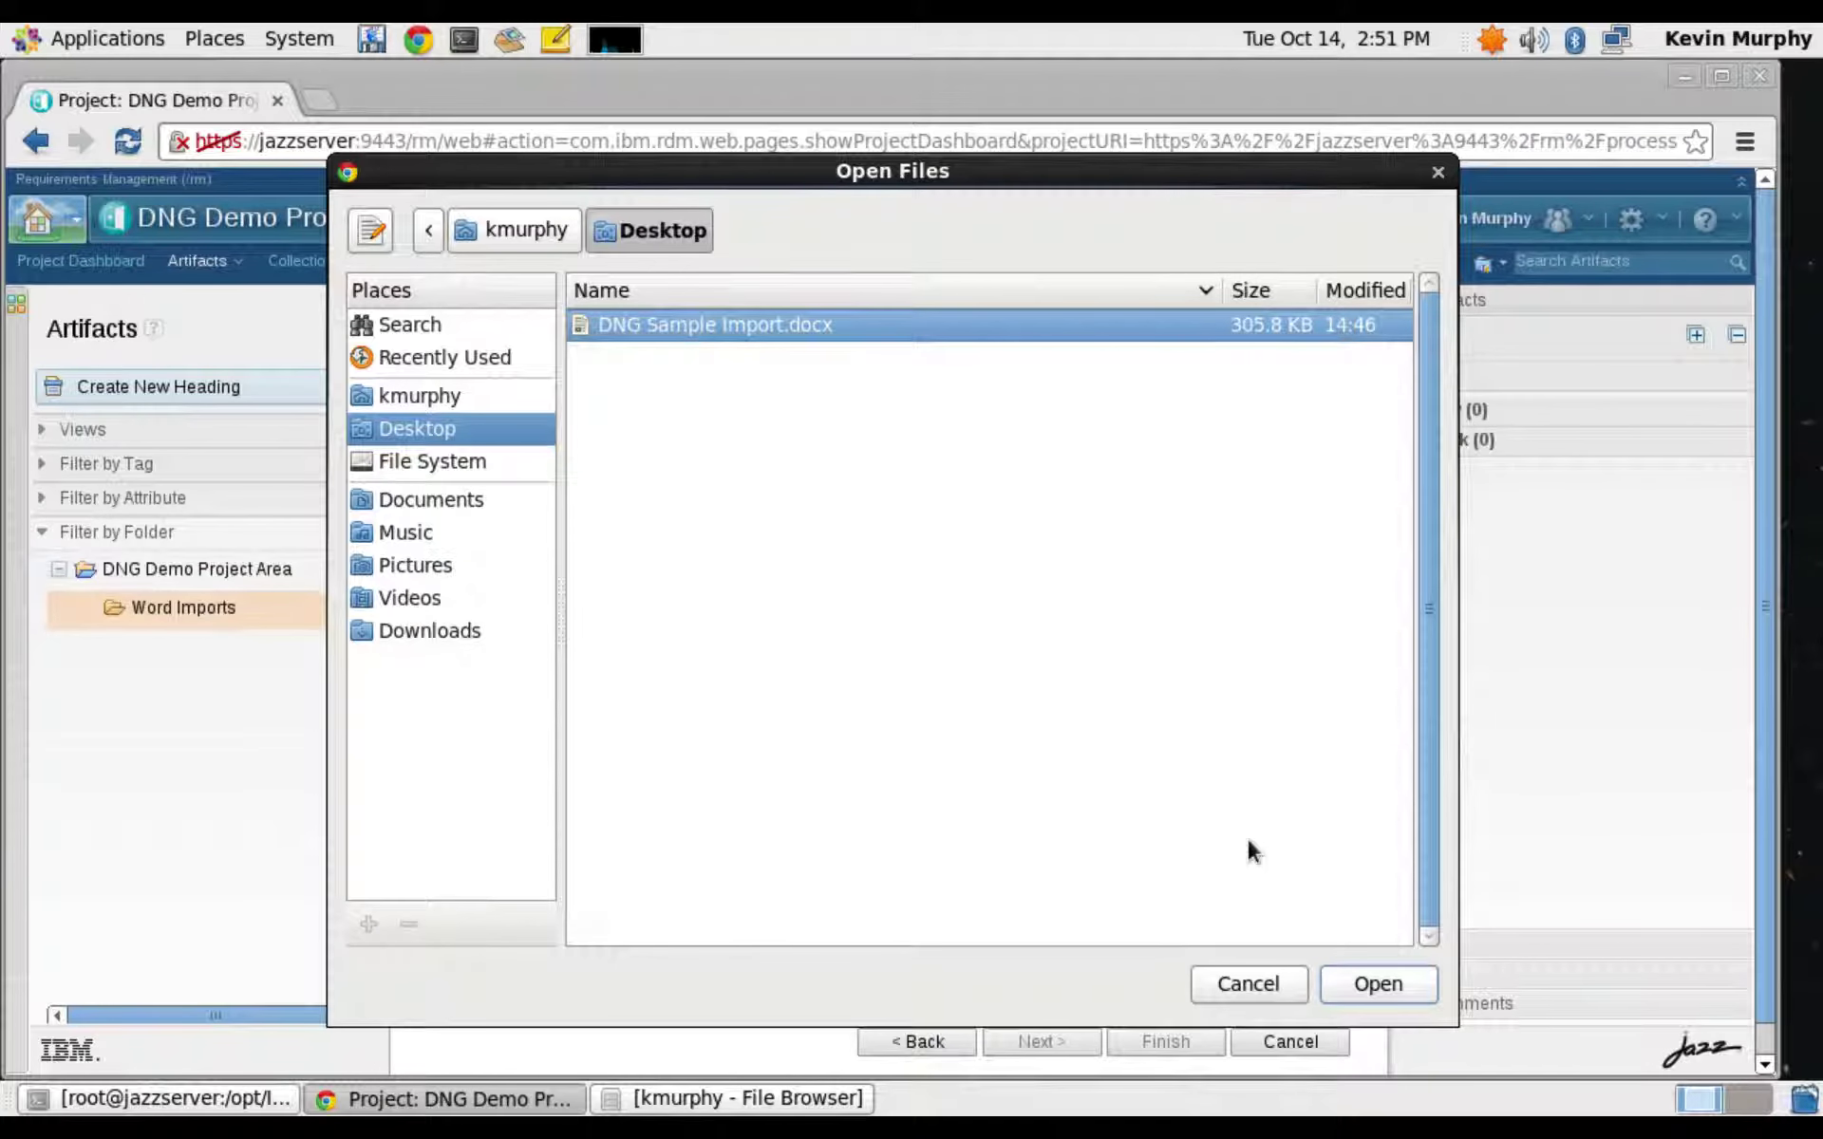
{"action": "left_click", "coordinate": [1378, 984]}
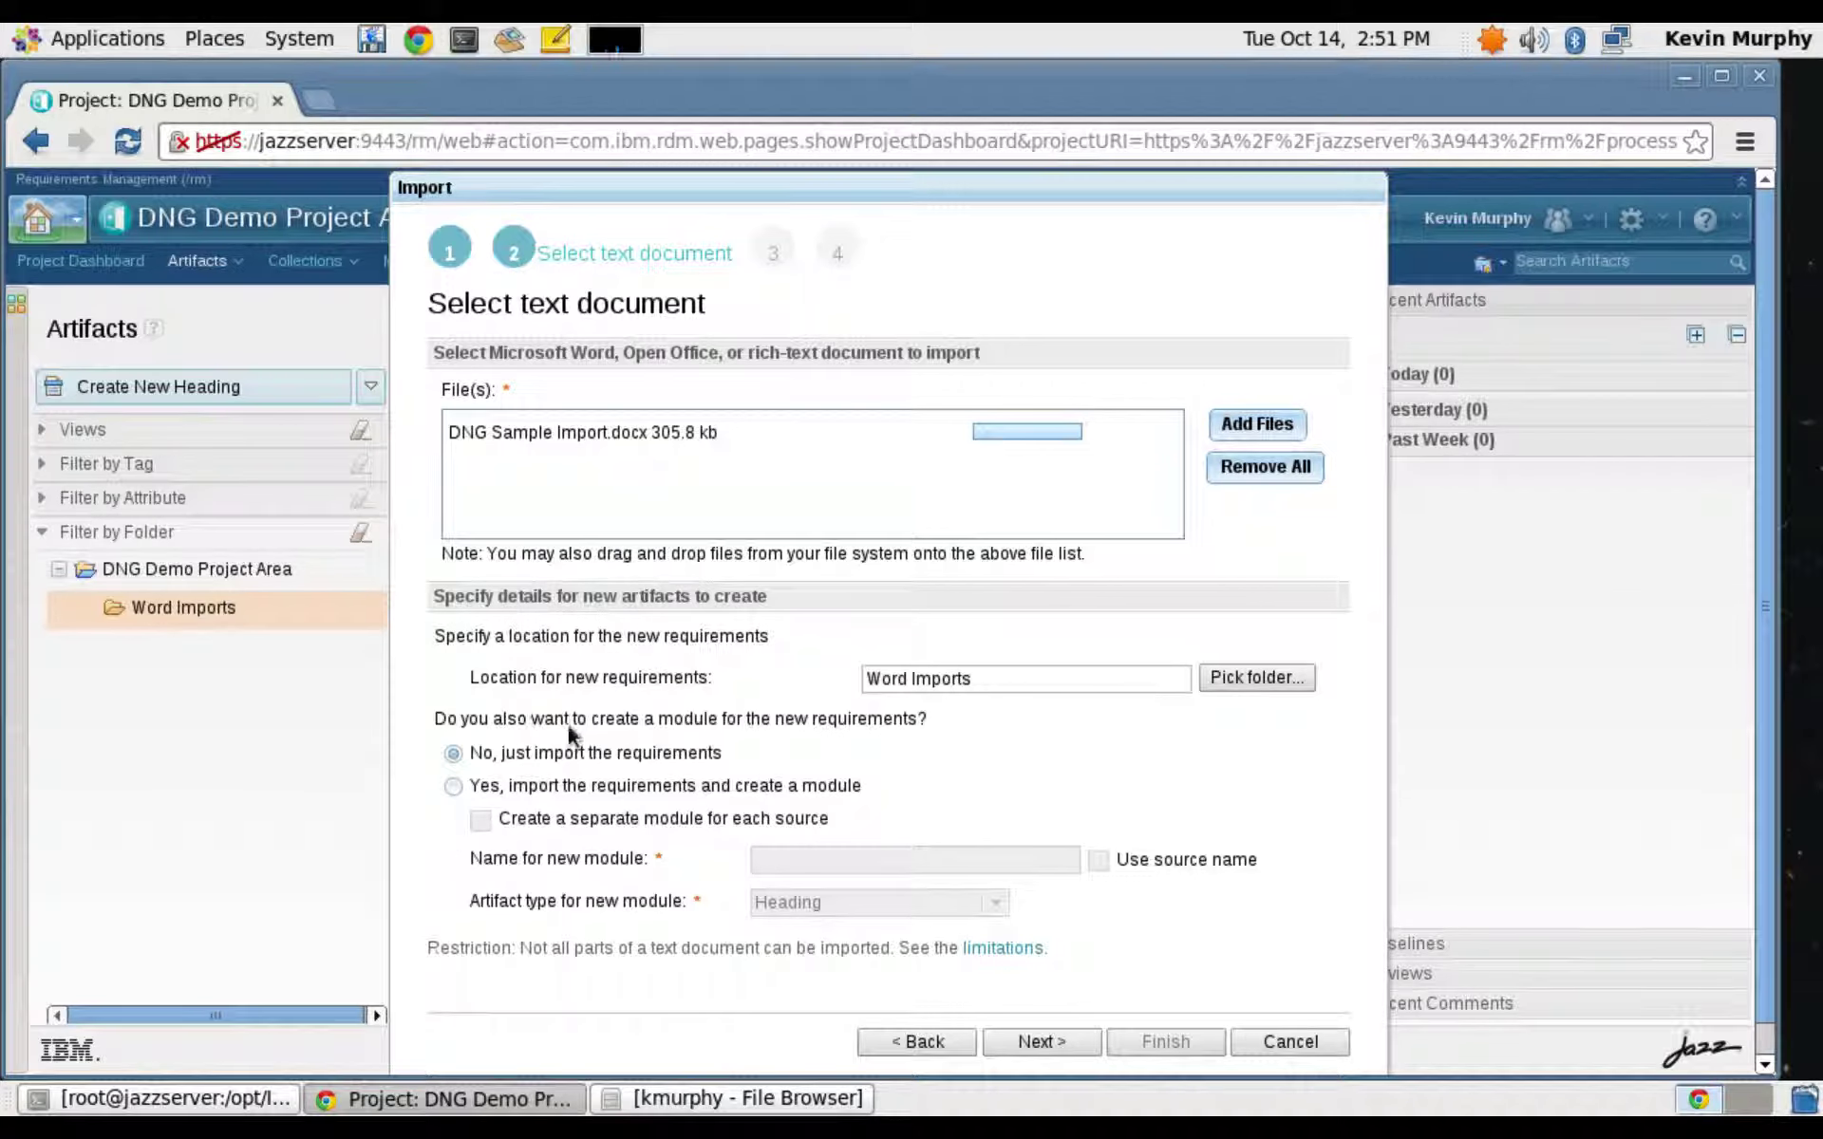
Have the import also create a module named "DNG Sample Import" with artifact type Requirement (Default Requirement Type).
{"action": "left_click", "coordinate": [499, 790]}
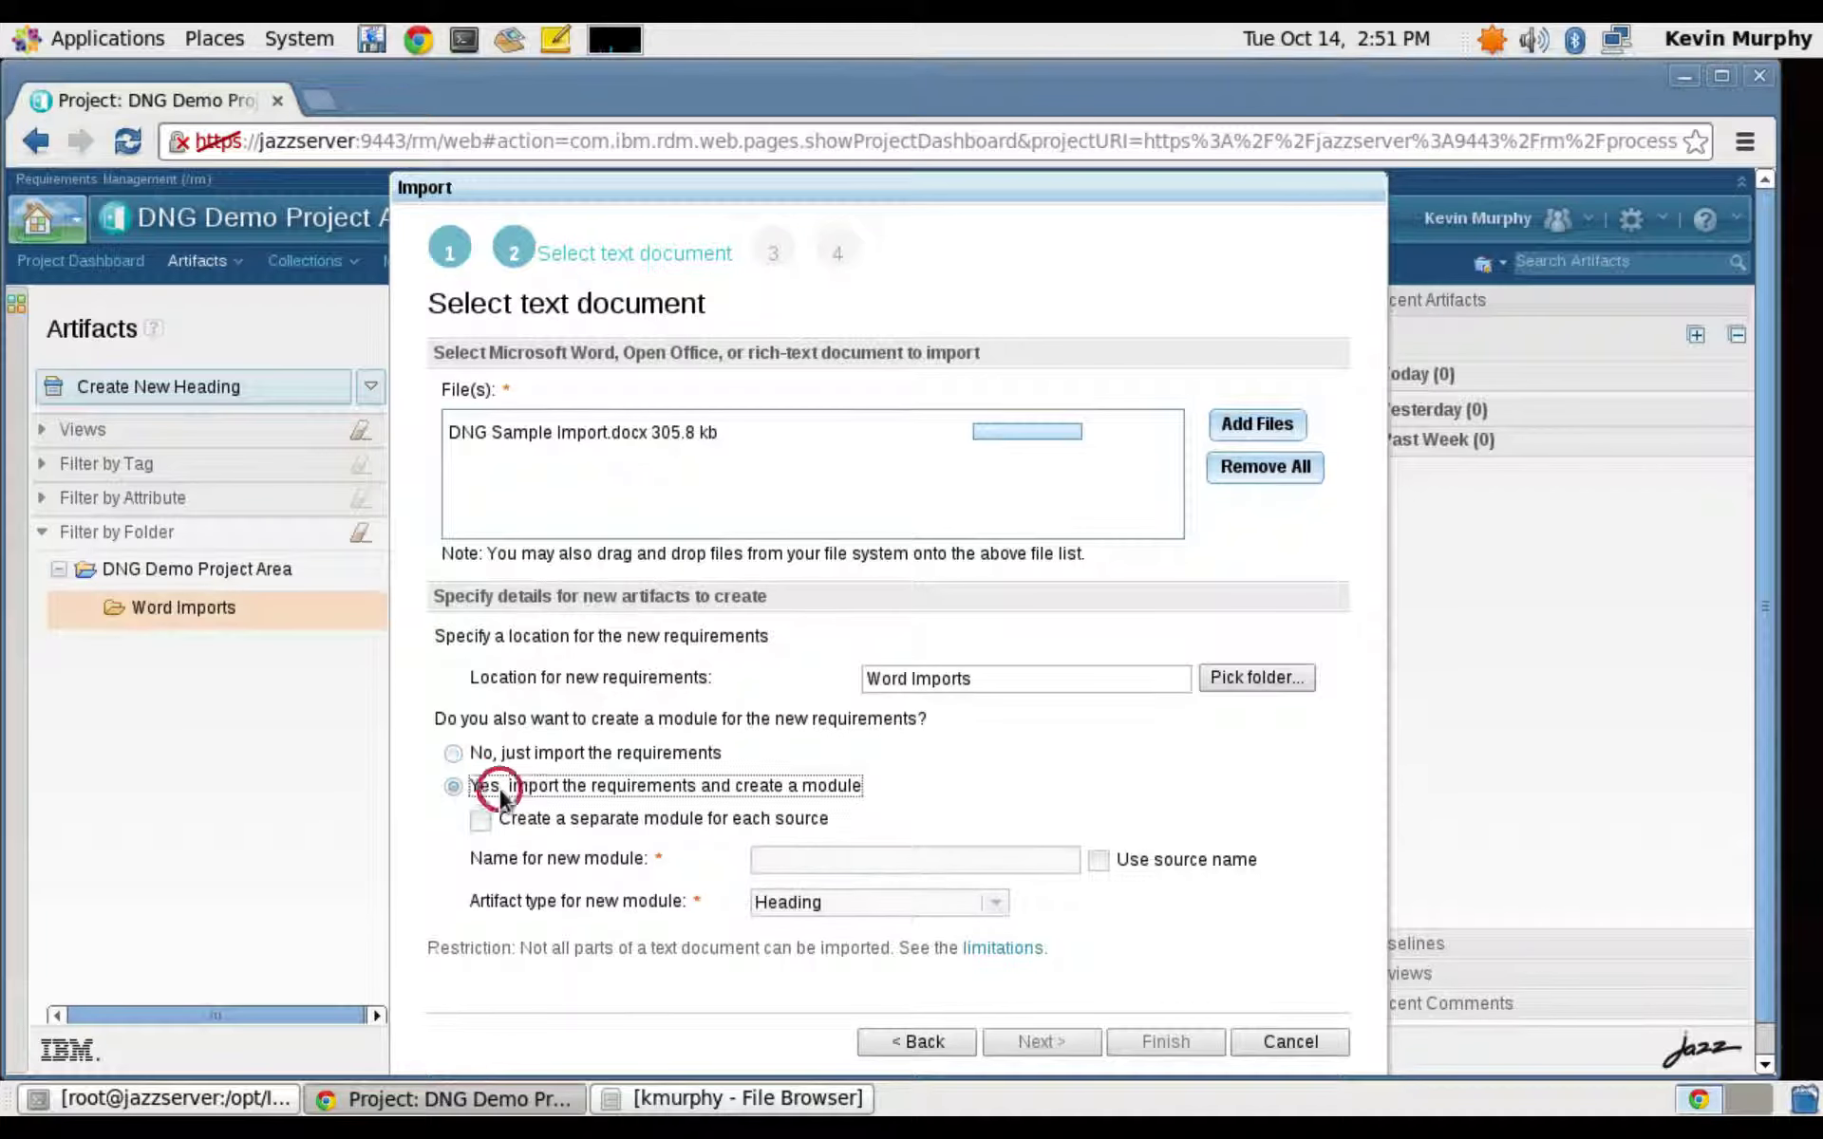
{"action": "left_click", "coordinate": [942, 857]}
{"action": "type", "text": "DNG Sample Import"}
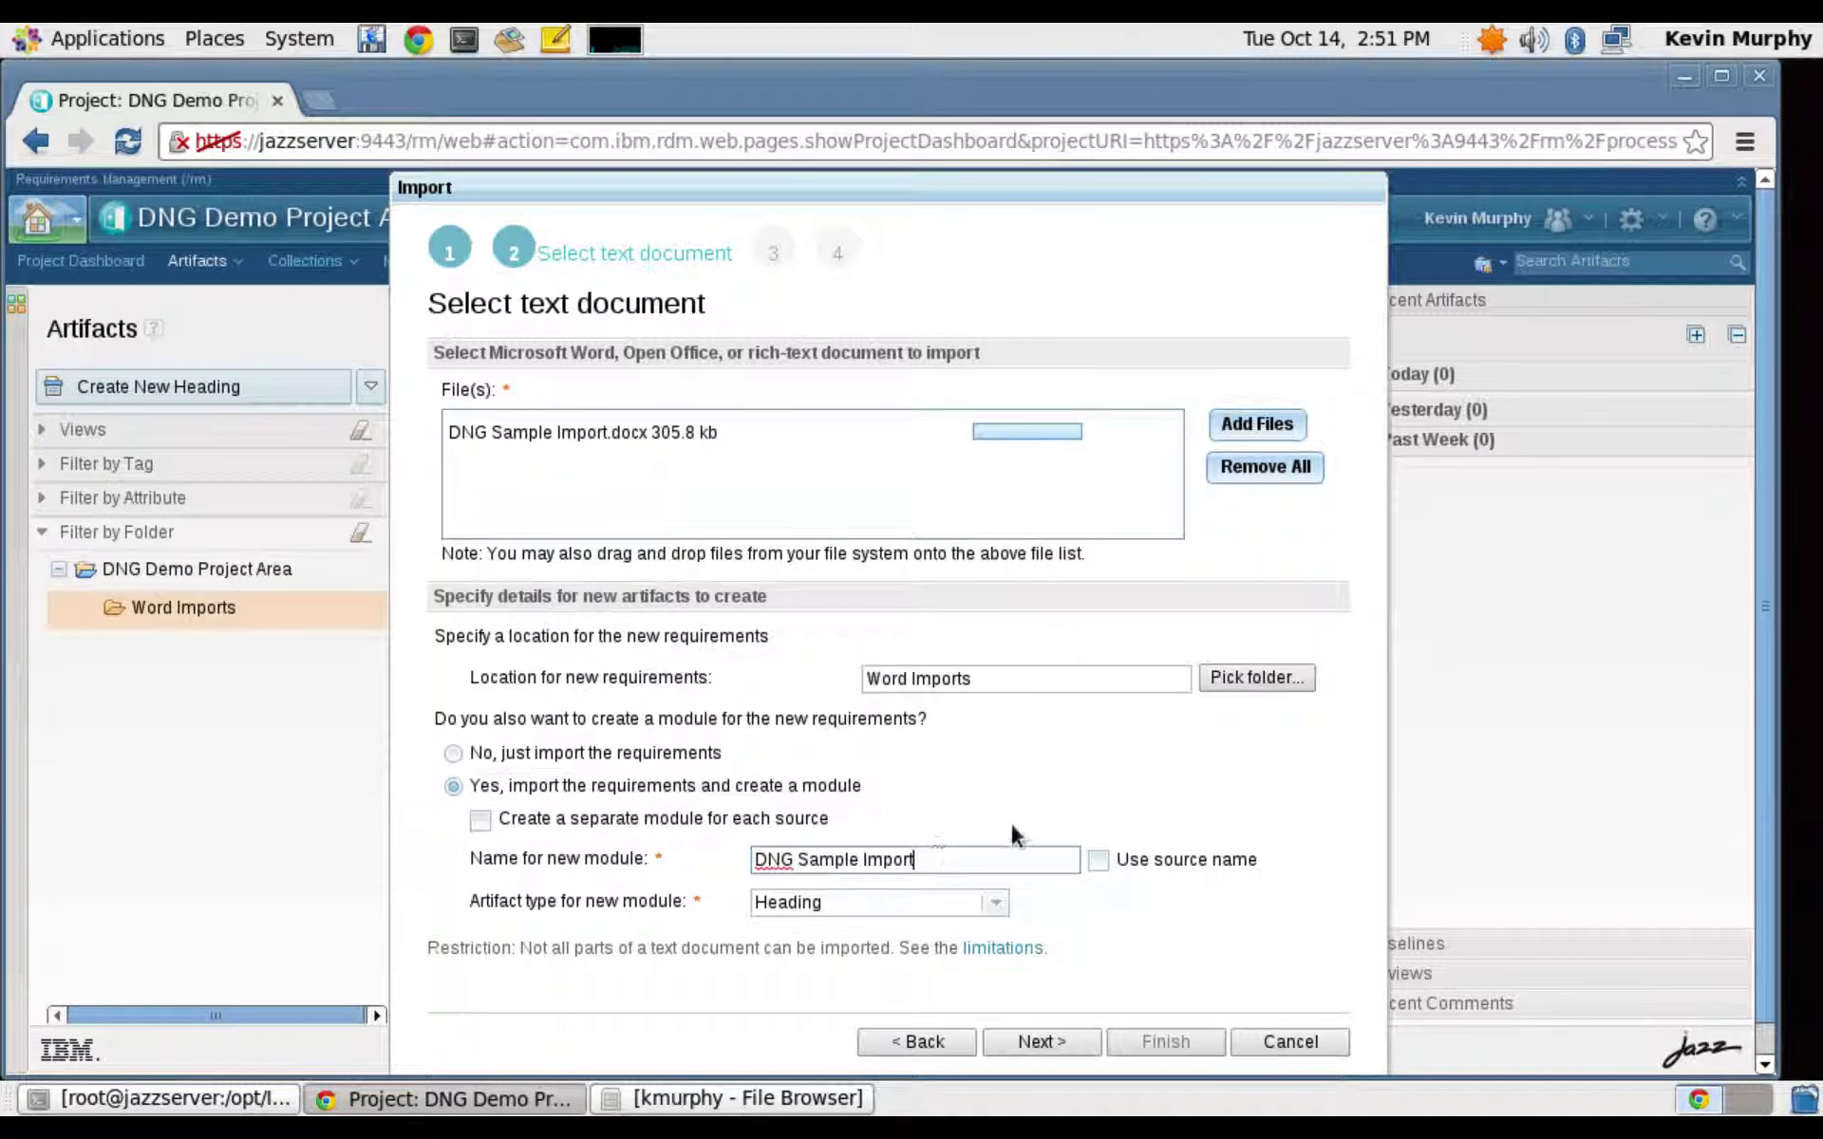
{"action": "left_click", "coordinate": [1098, 859]}
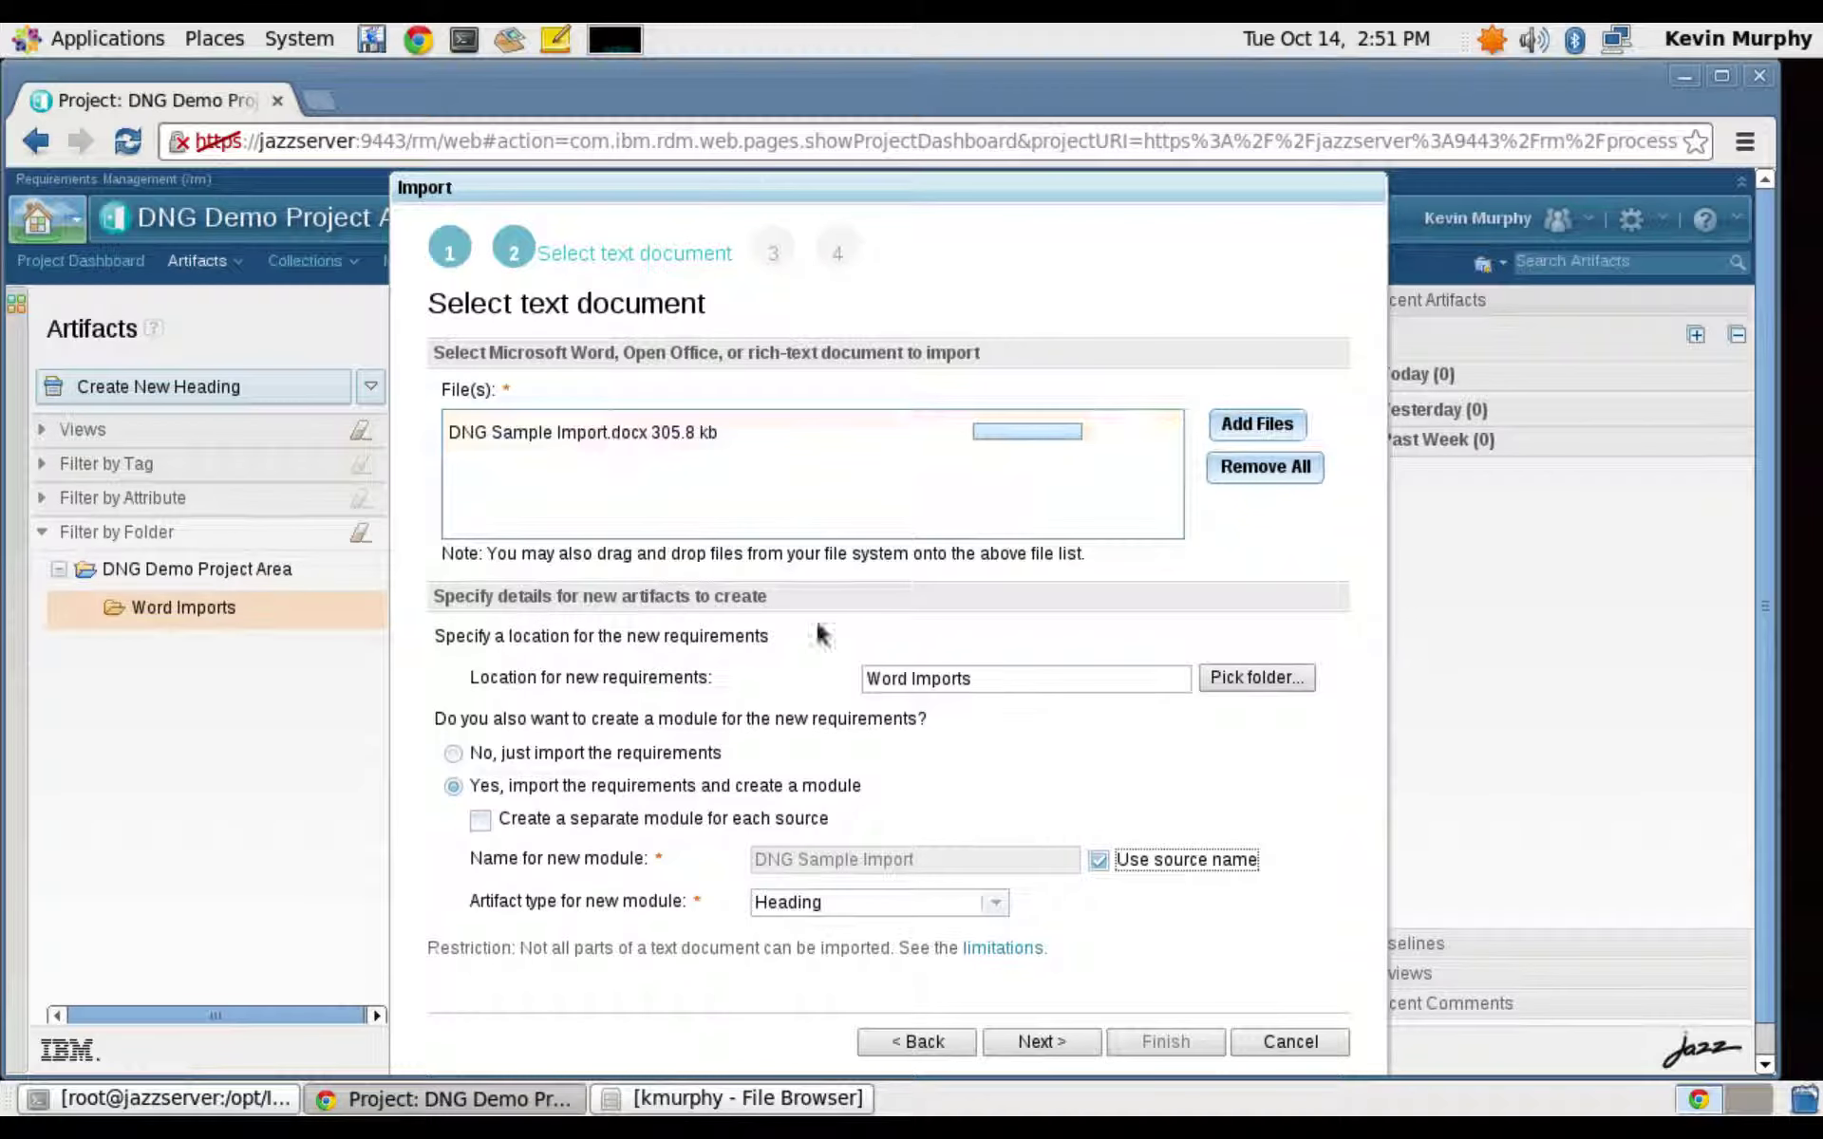
{"action": "left_click", "coordinate": [1097, 859]}
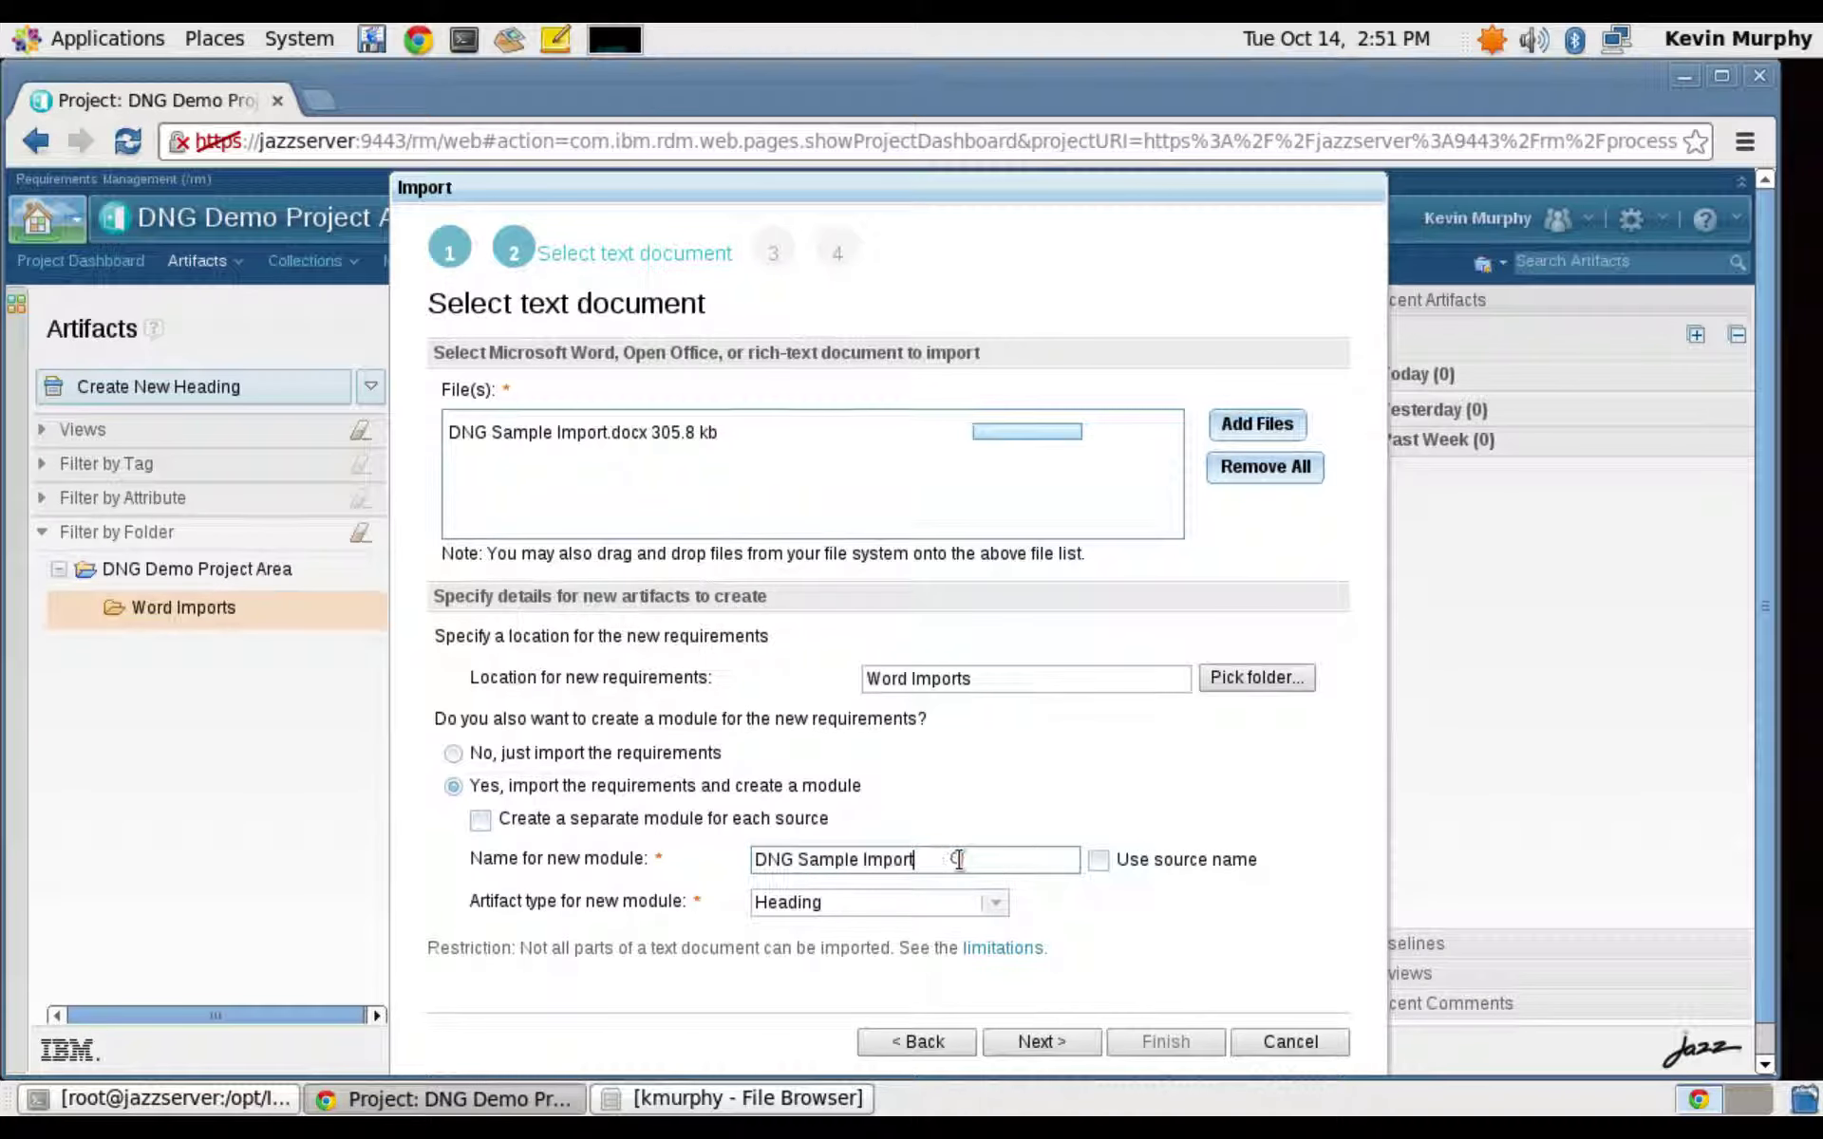
{"action": "left_click", "coordinate": [995, 903]}
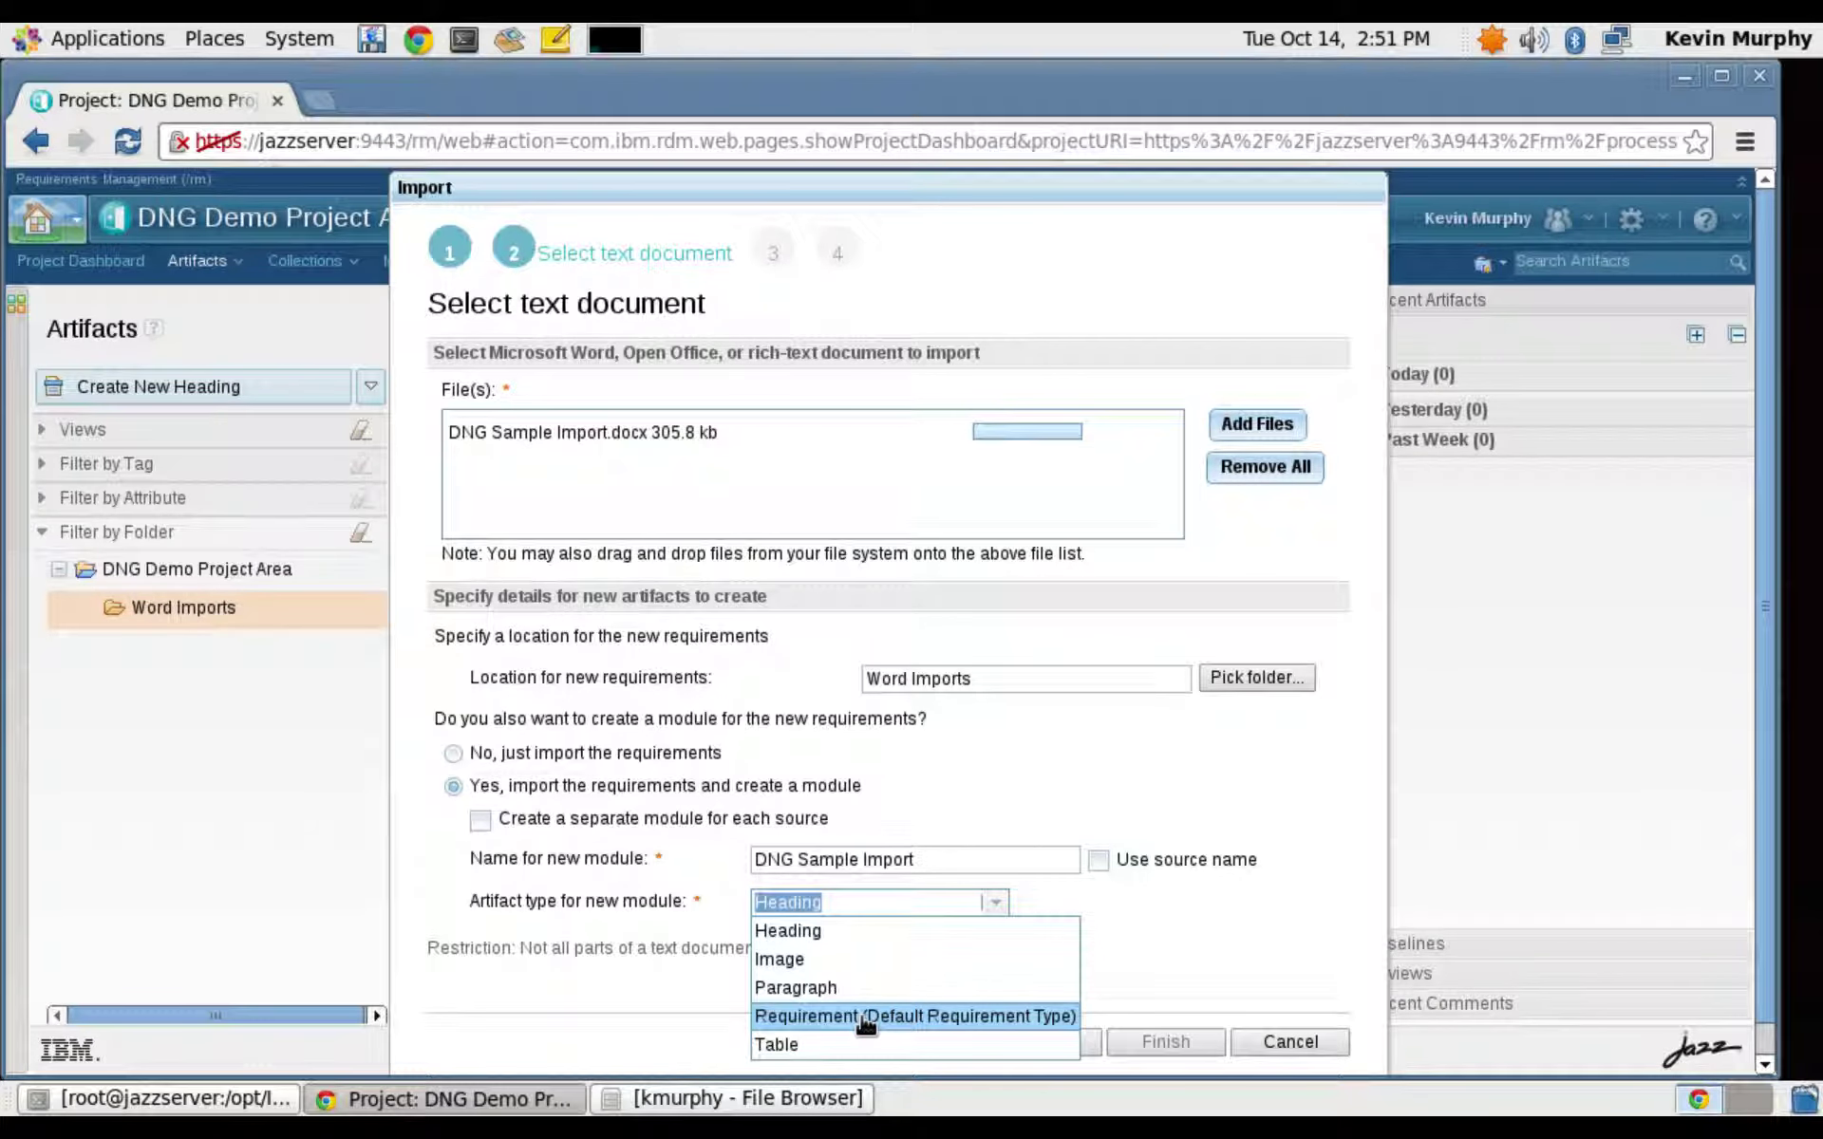
{"action": "left_click", "coordinate": [866, 1017]}
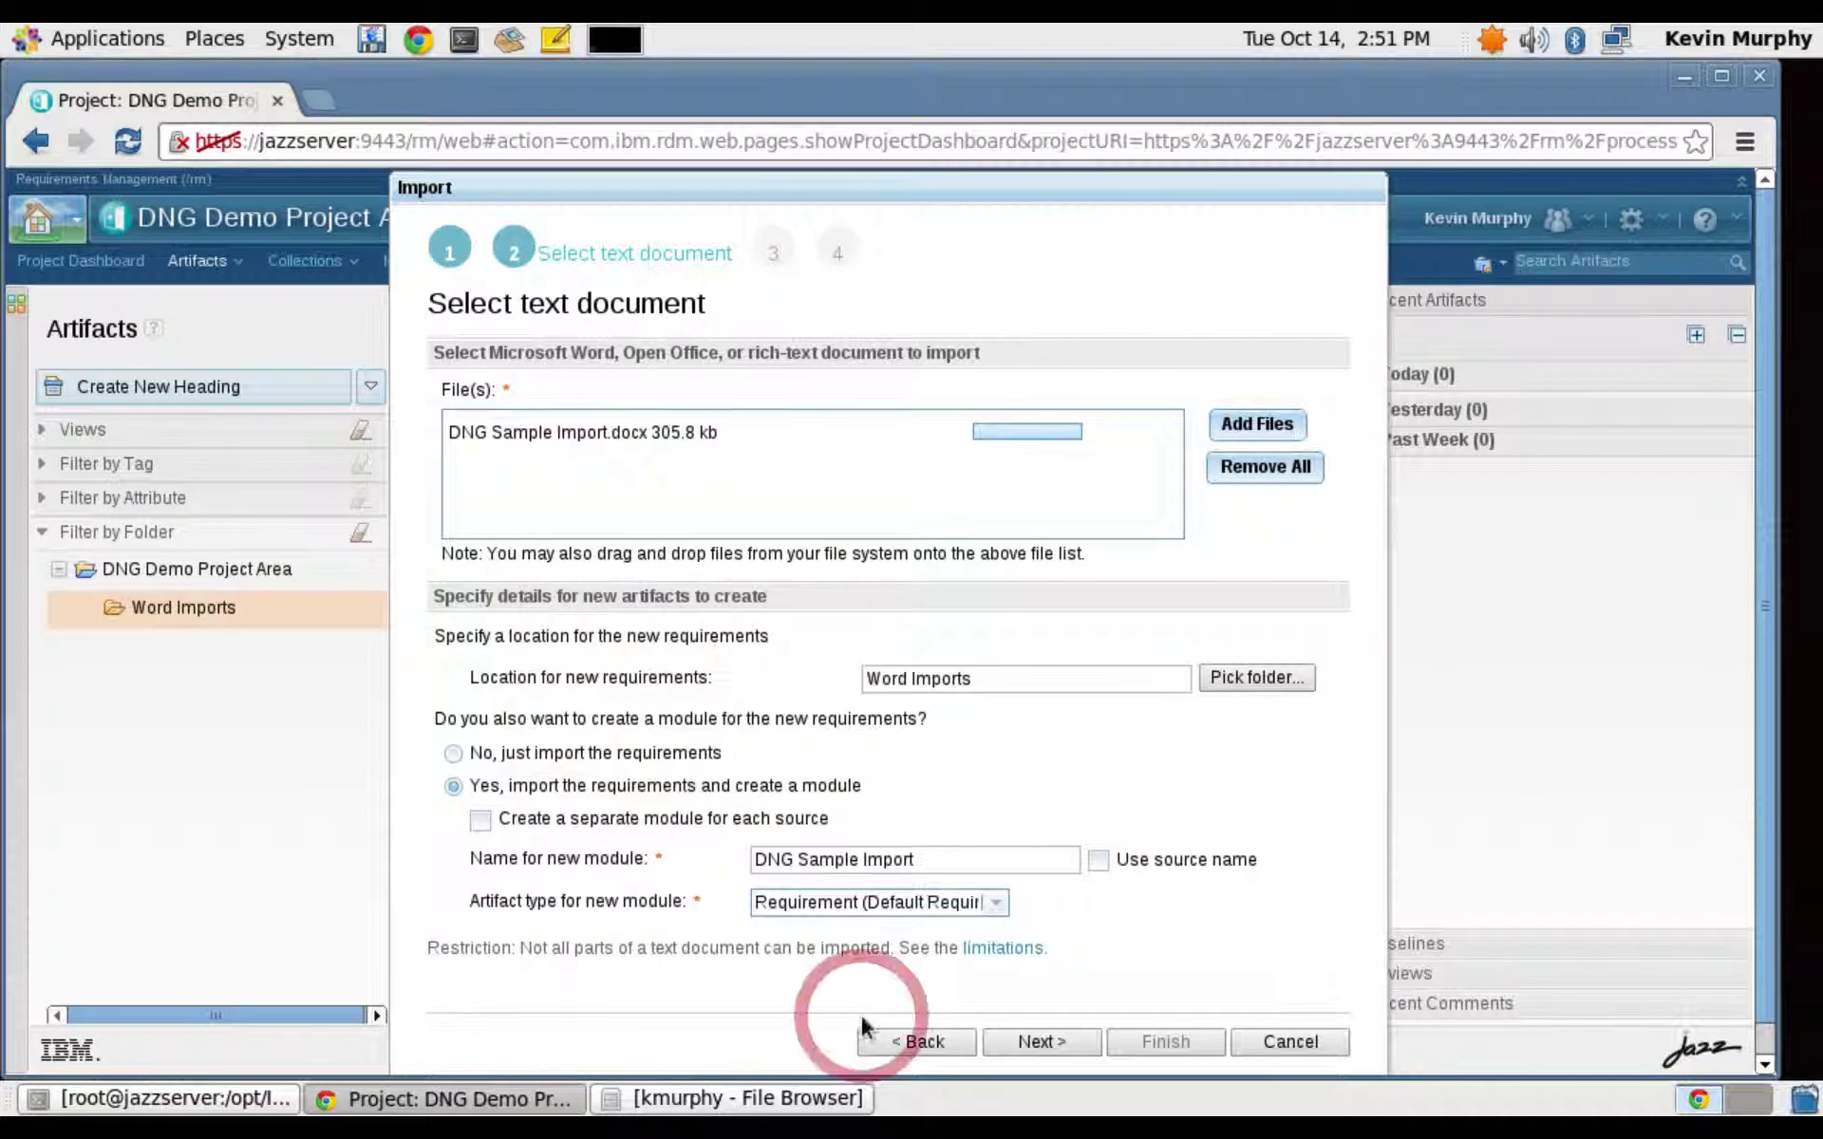
{"action": "left_click", "coordinate": [1033, 1043]}
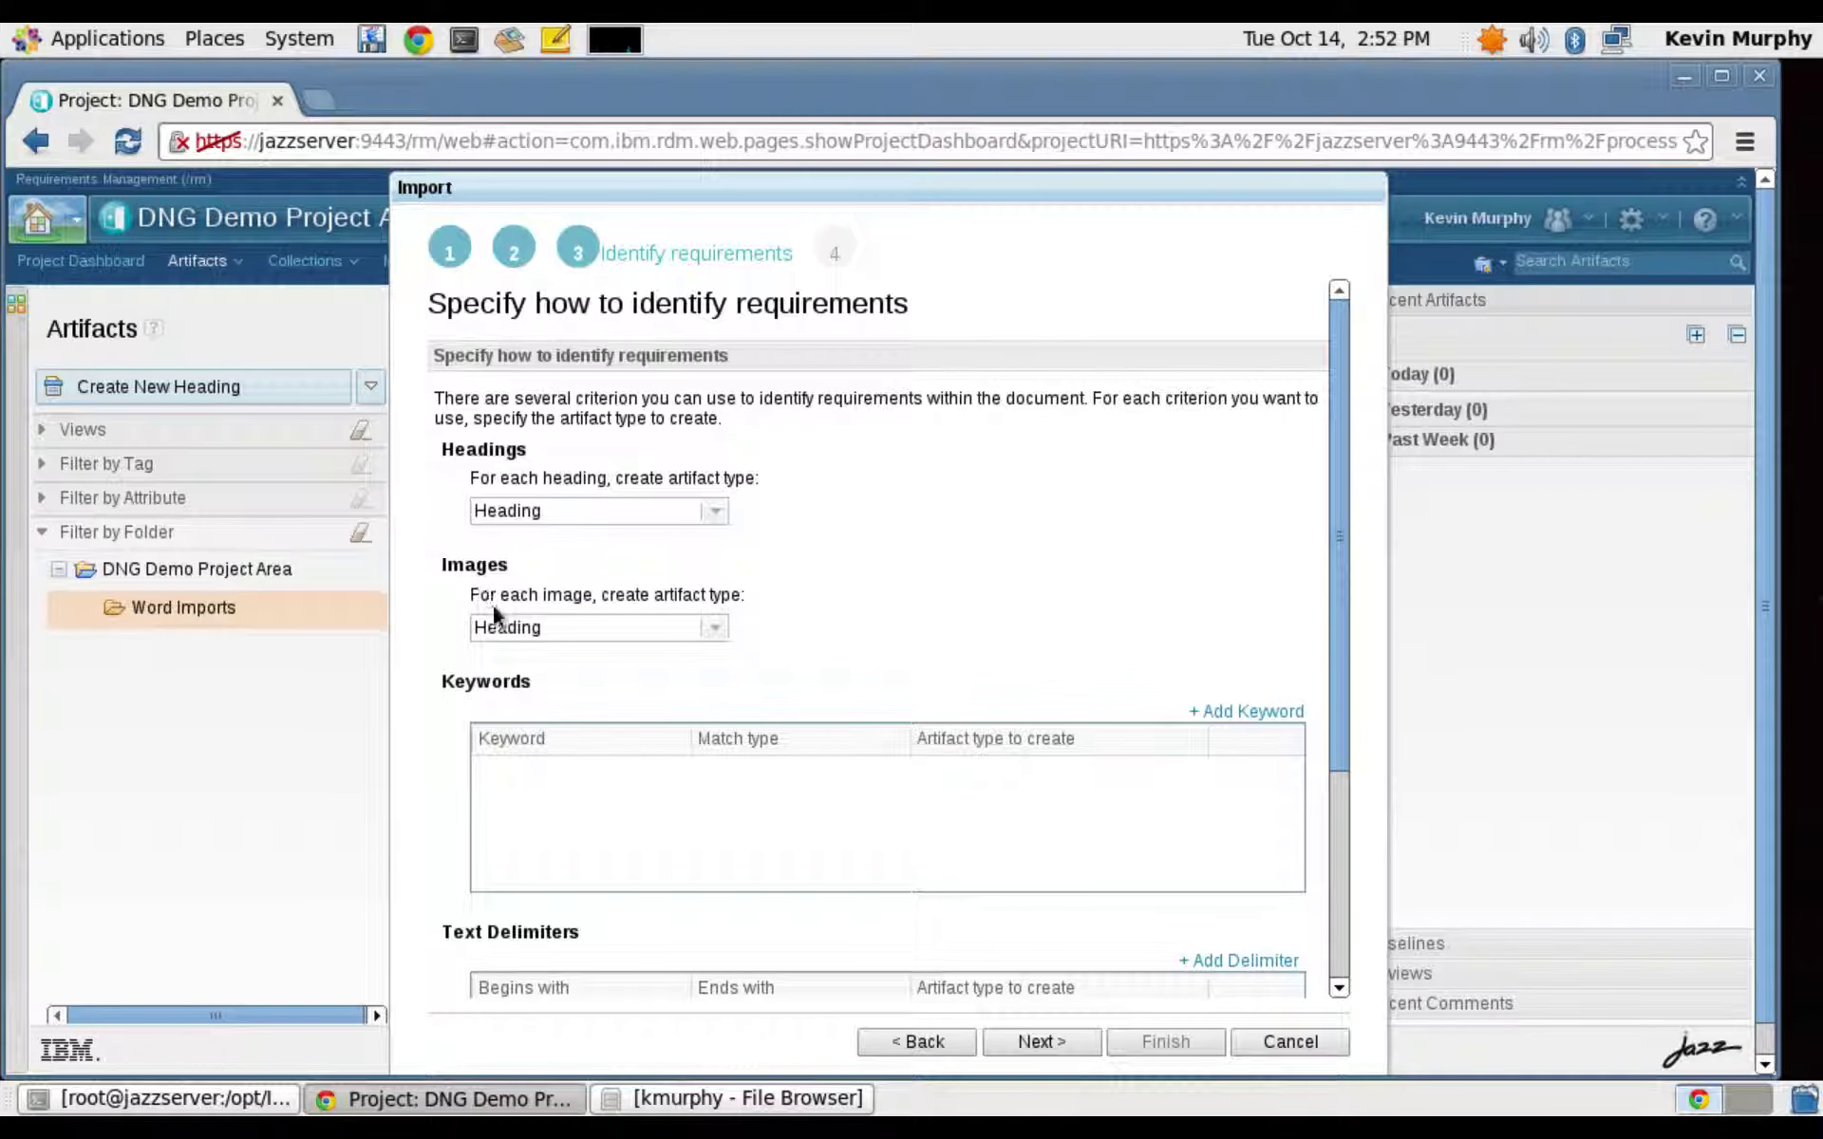
Map images to the Image artifact type and add the keyword "shall" with match type Sentence, creating Requirement (Default Requirement Type) artifacts.
{"action": "left_click", "coordinate": [710, 627]}
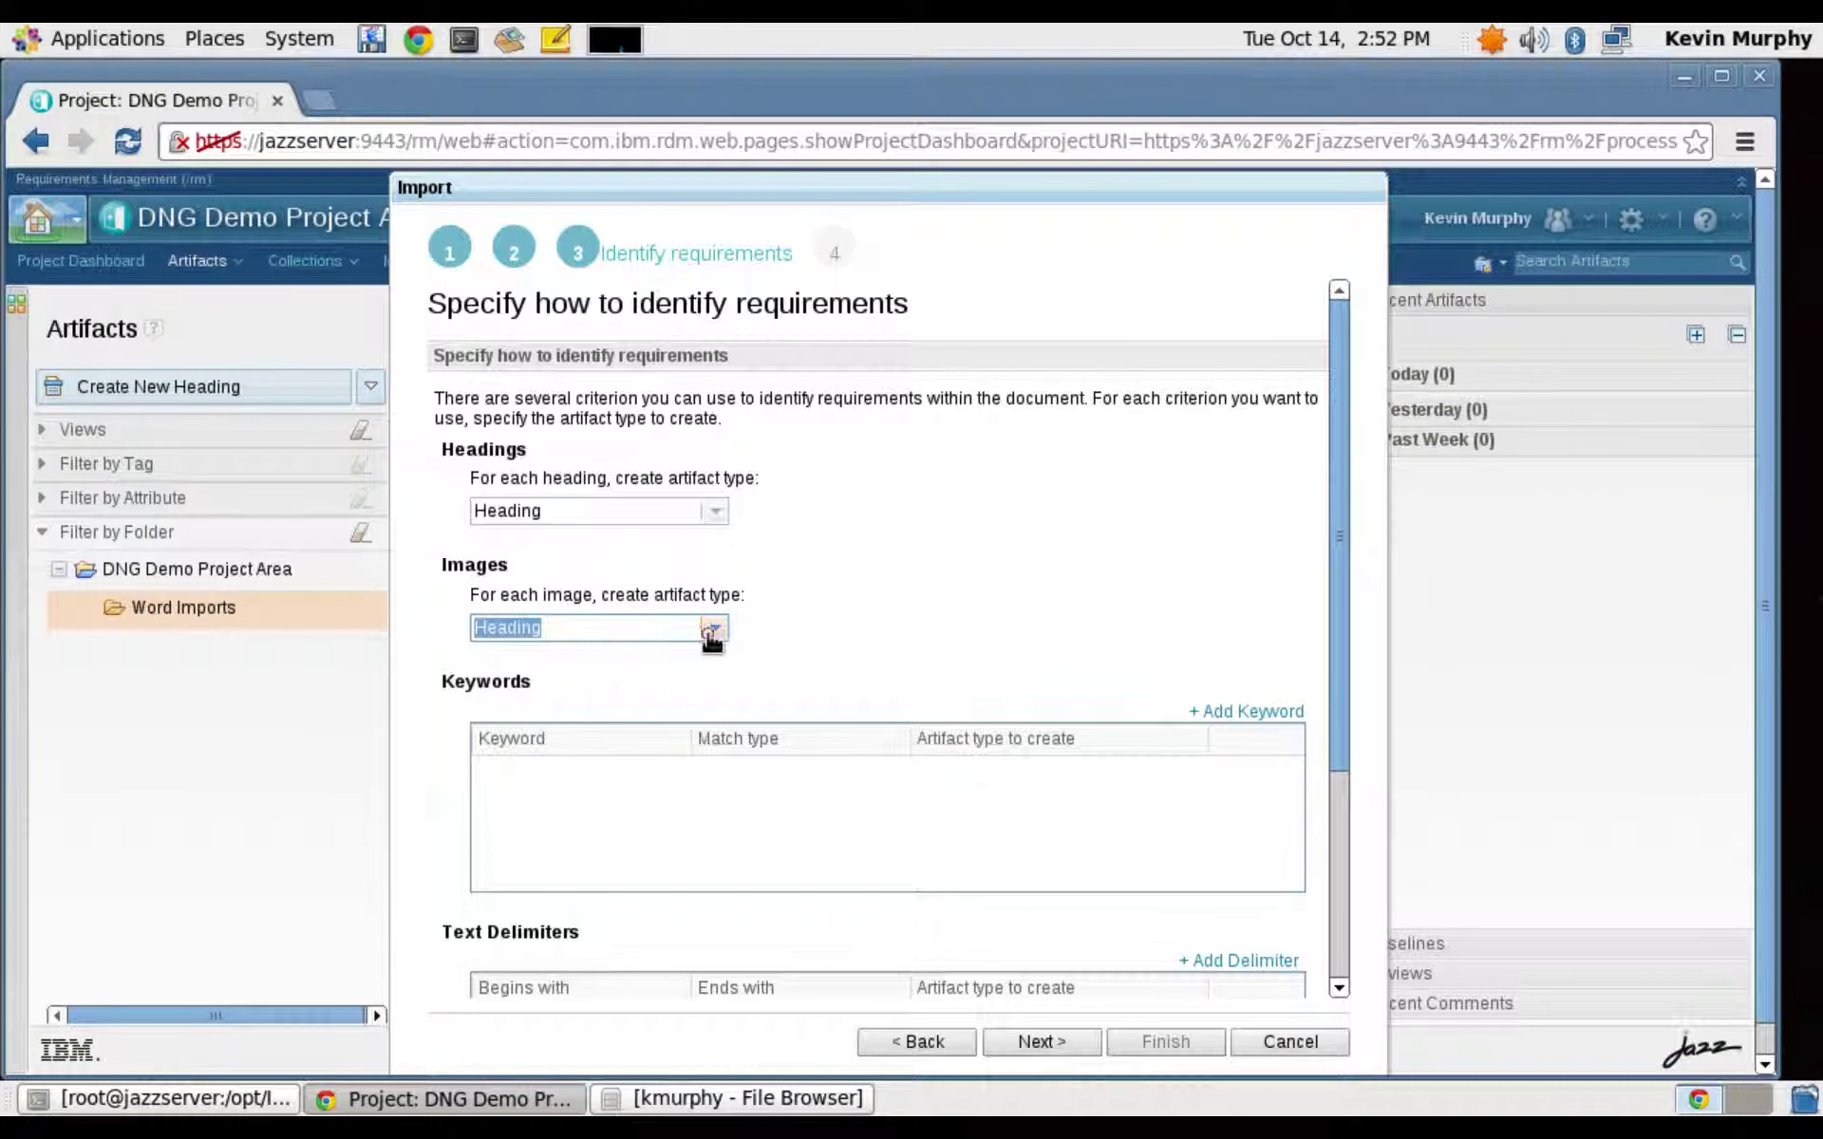
{"action": "left_click", "coordinate": [628, 691]}
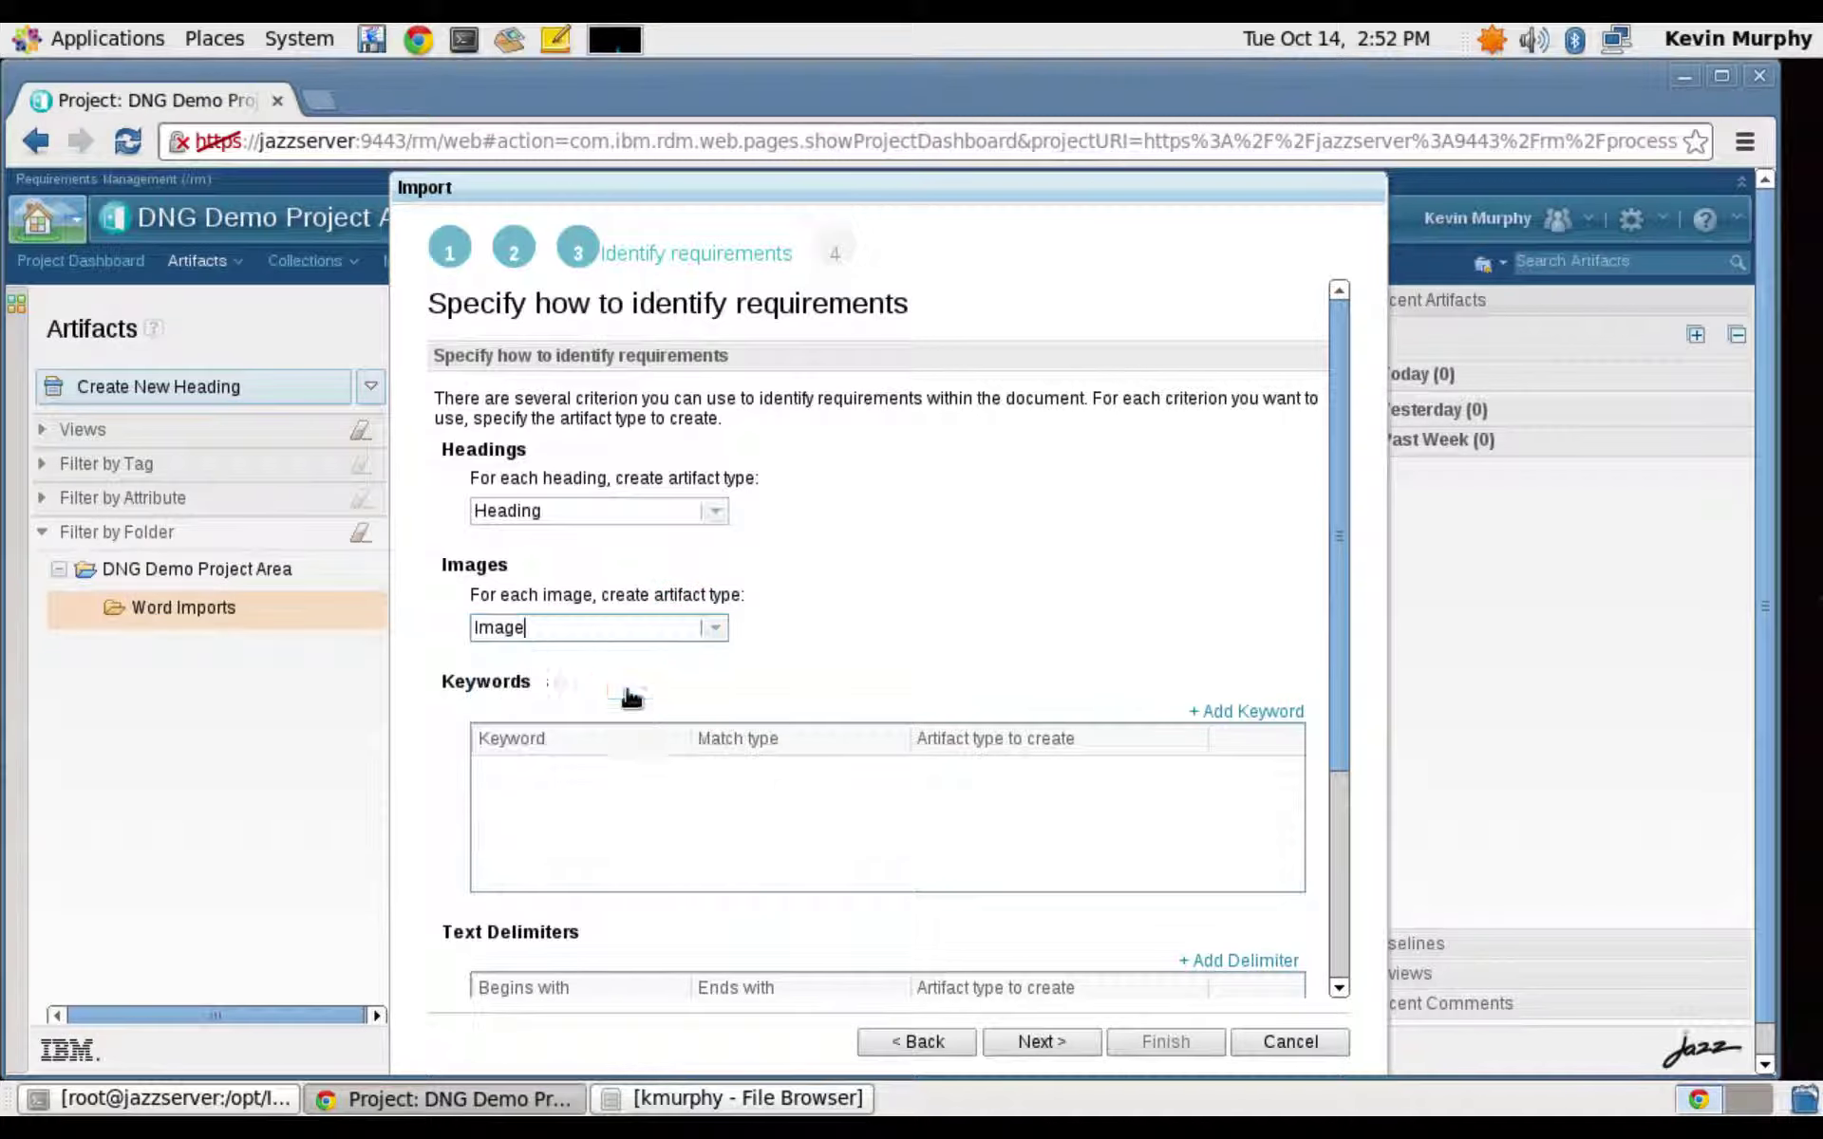
{"action": "left_click", "coordinate": [1259, 711]}
{"action": "left_click", "coordinate": [602, 784]}
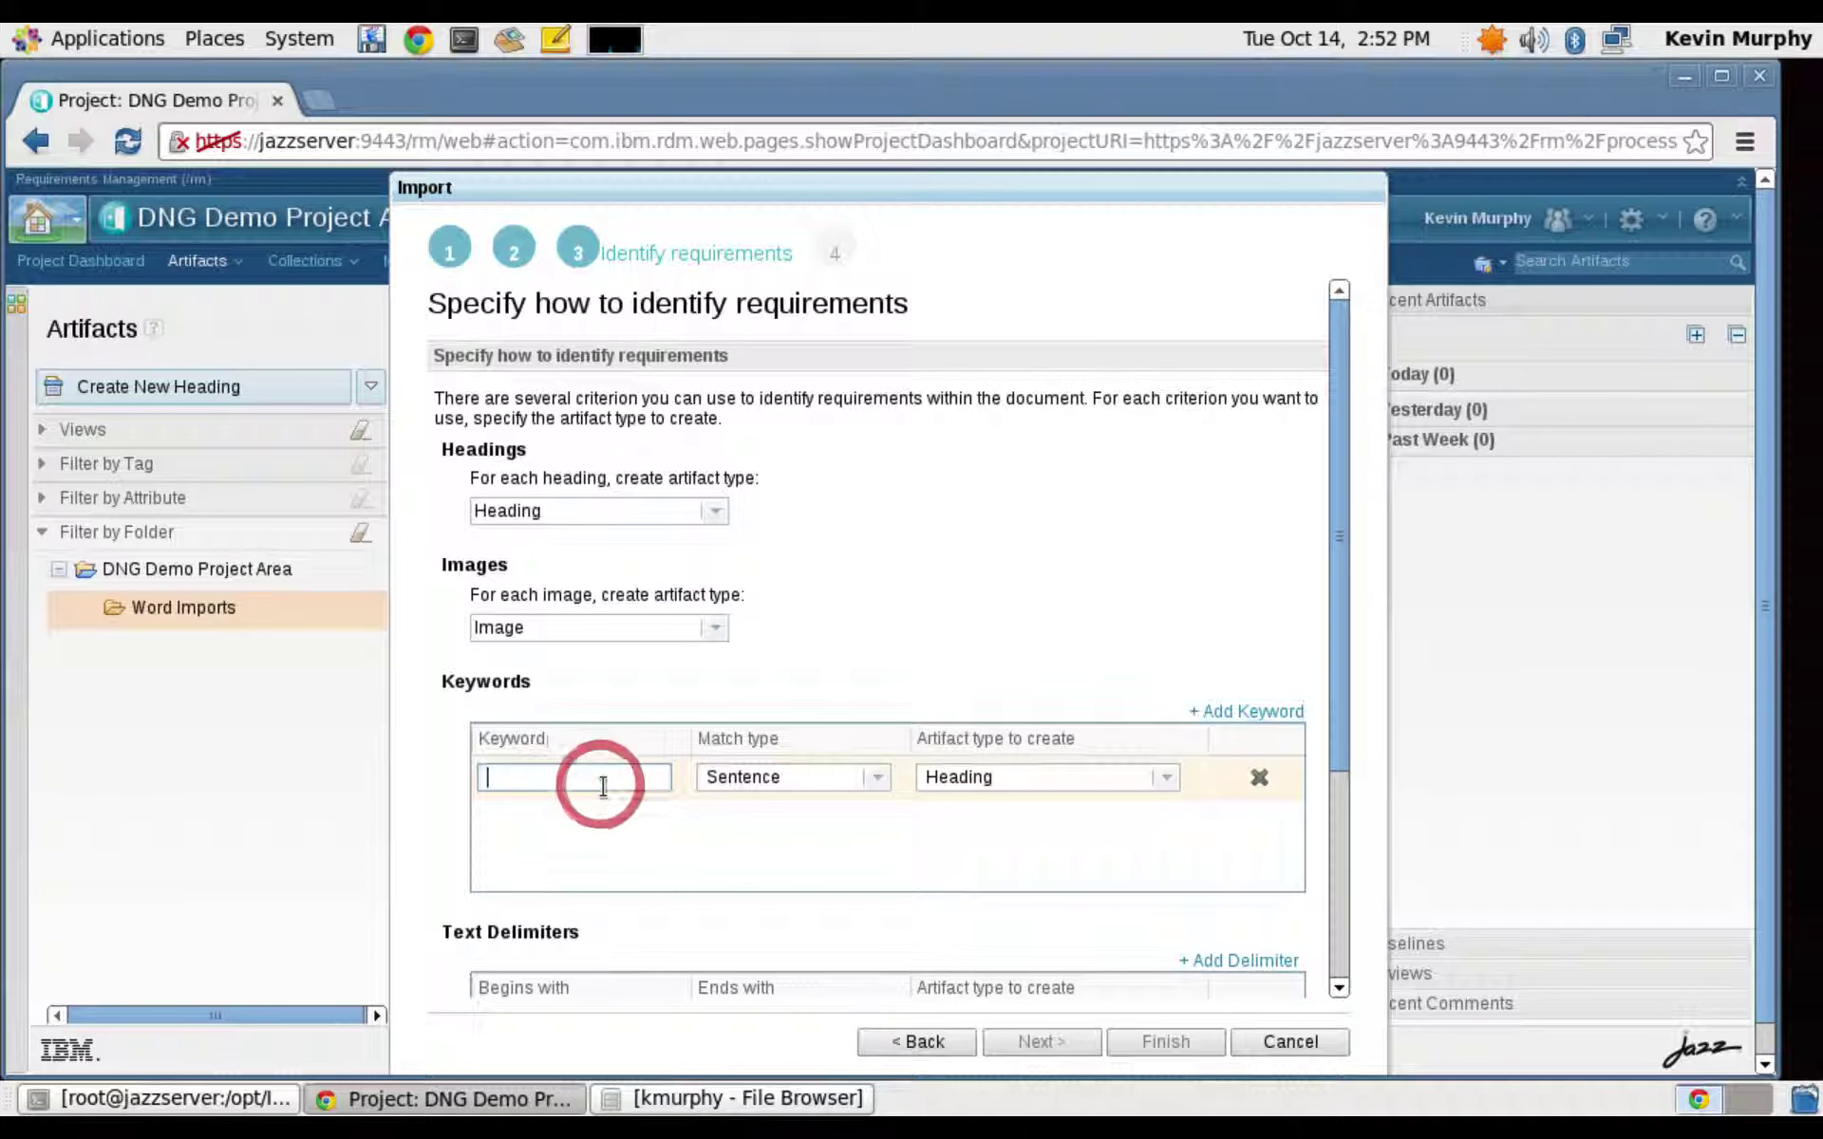
{"action": "type", "text": "shall"}
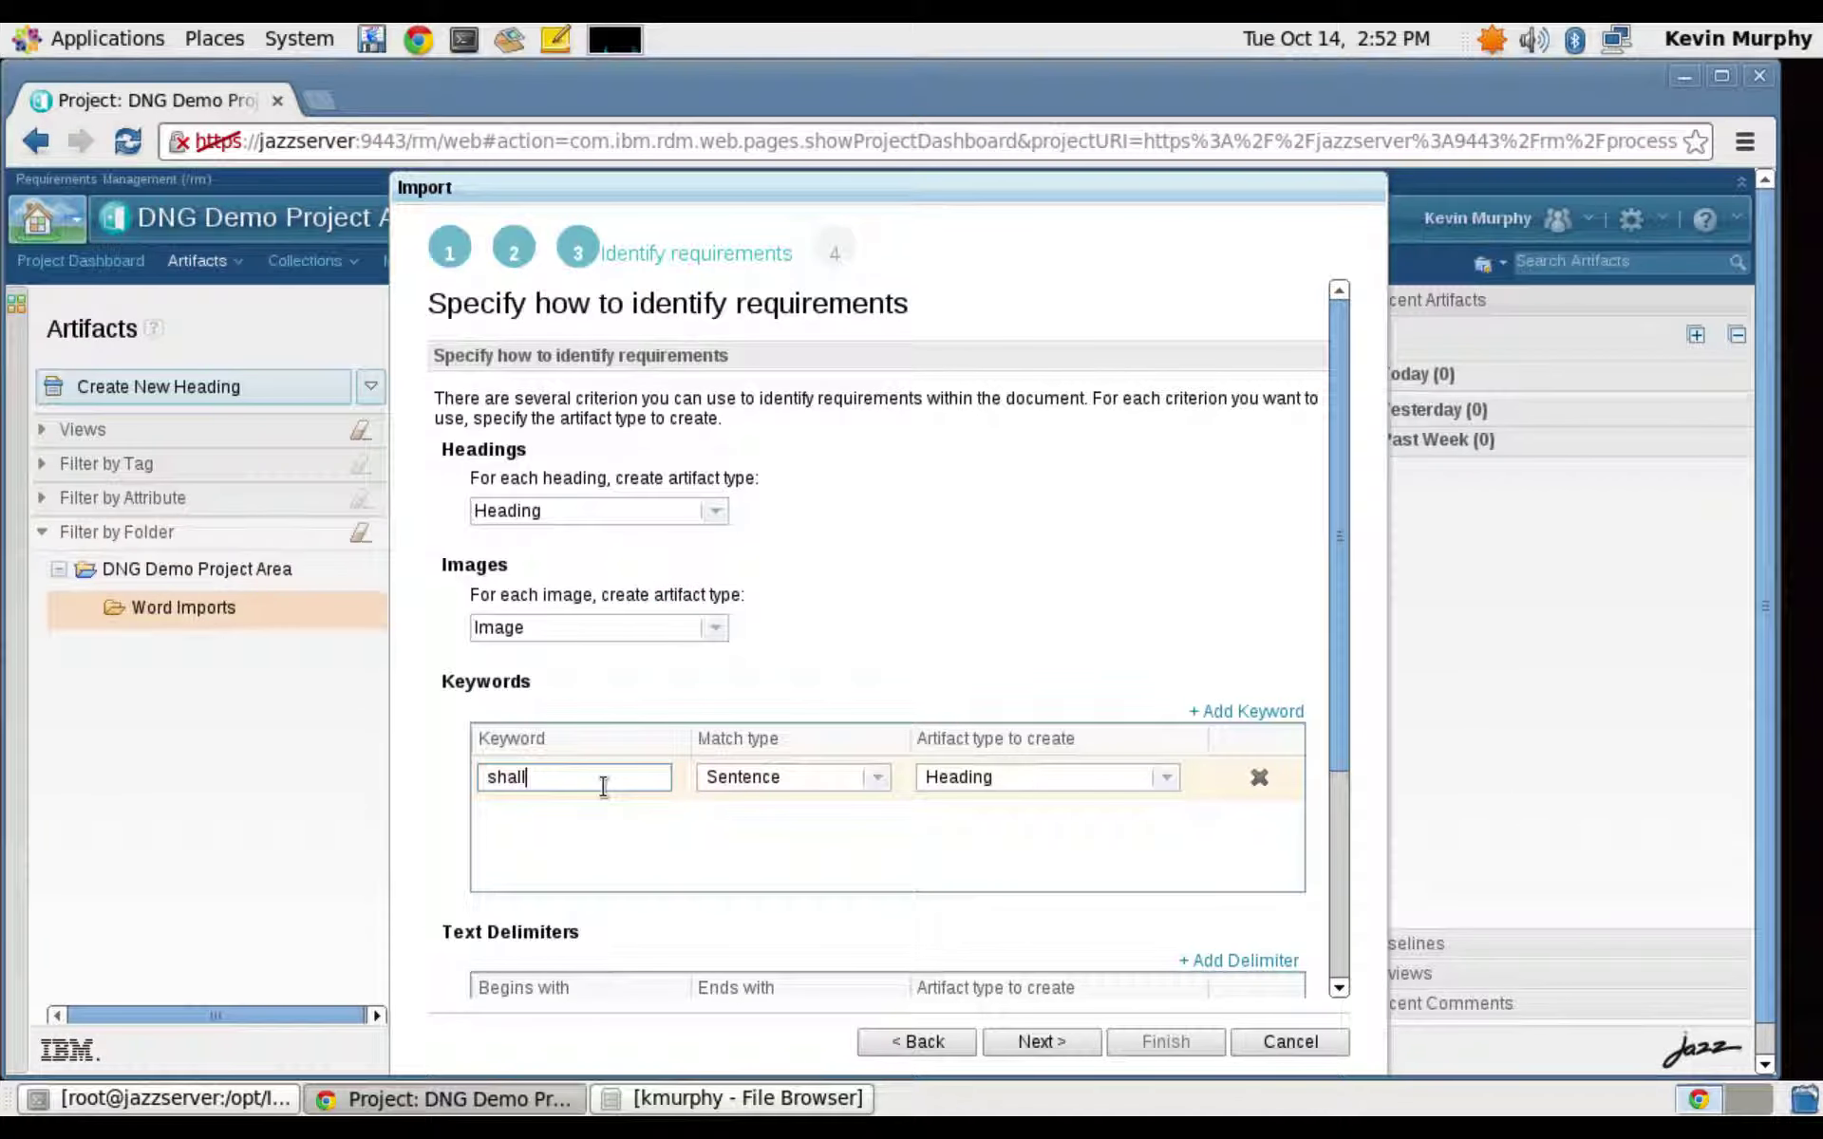
{"action": "left_click", "coordinate": [1165, 777]}
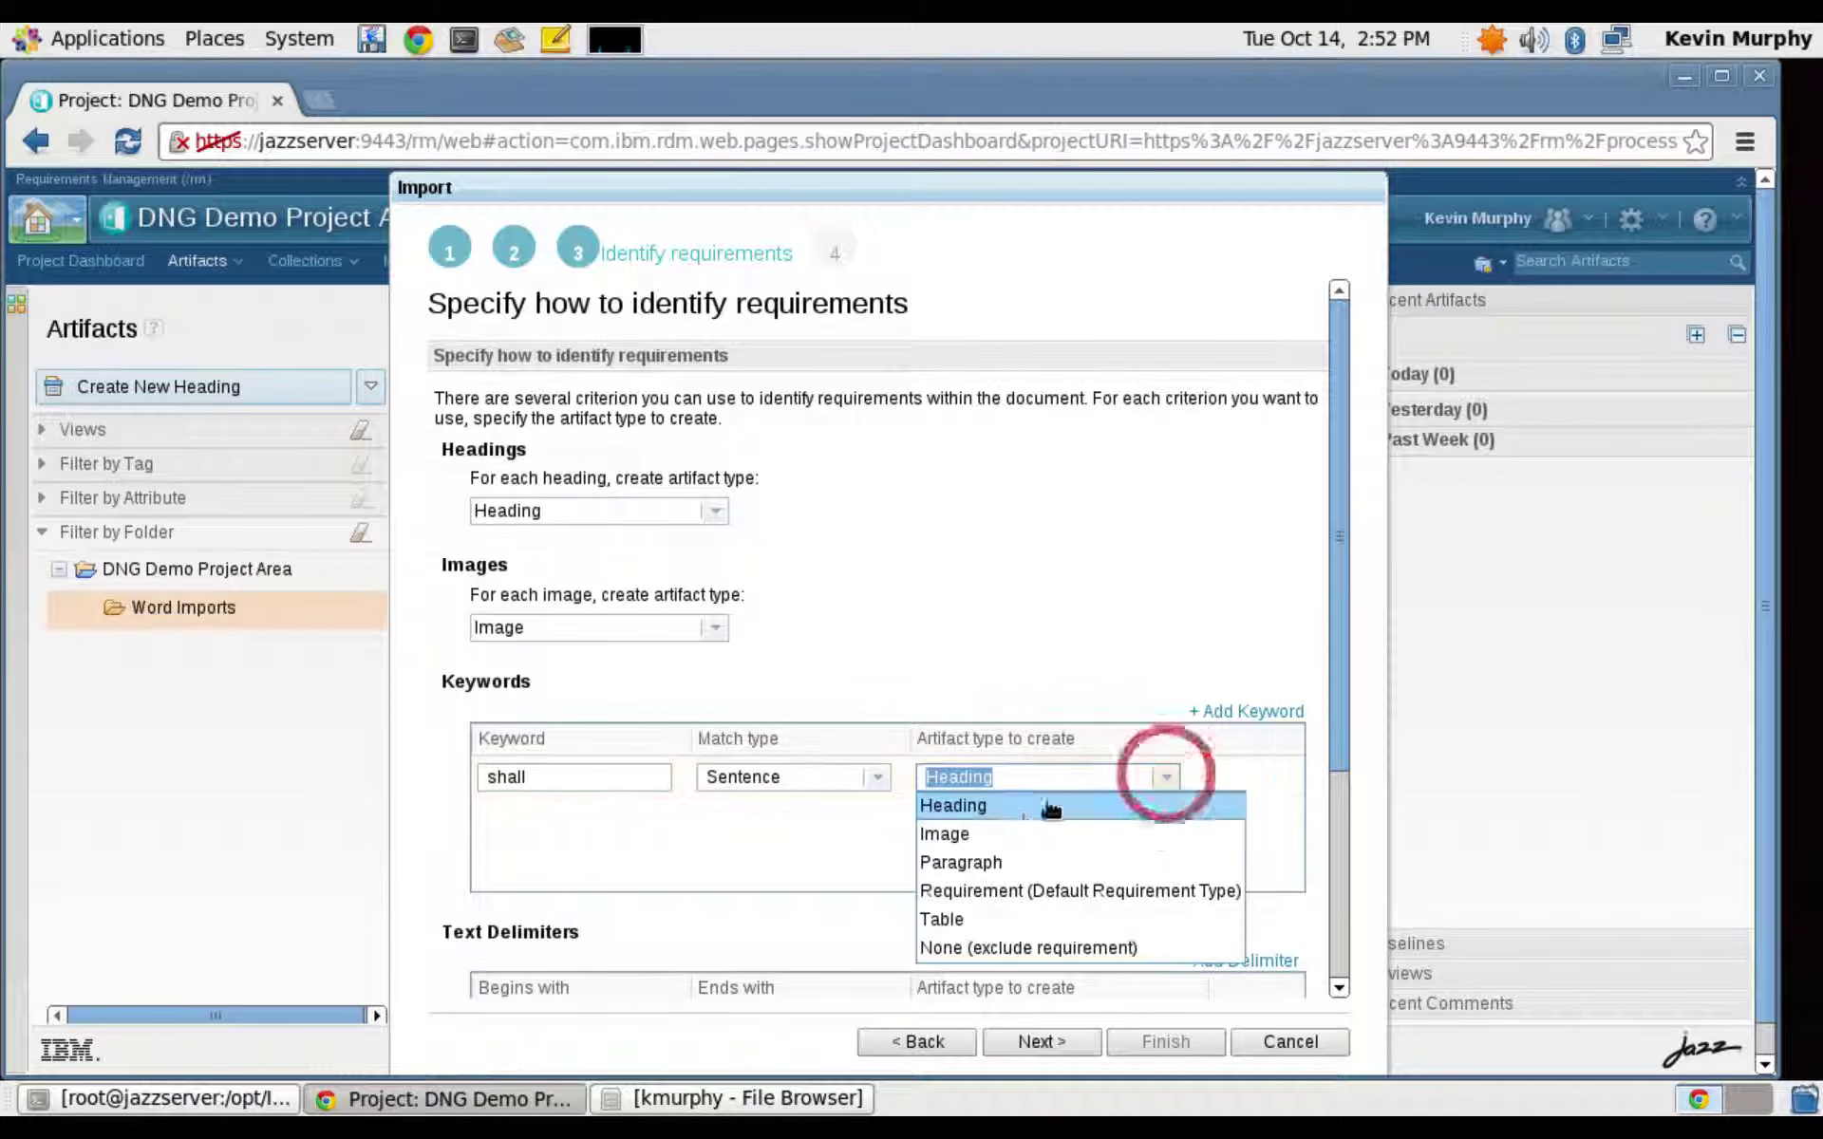
{"action": "left_click", "coordinate": [992, 887]}
{"action": "left_click", "coordinate": [877, 777]}
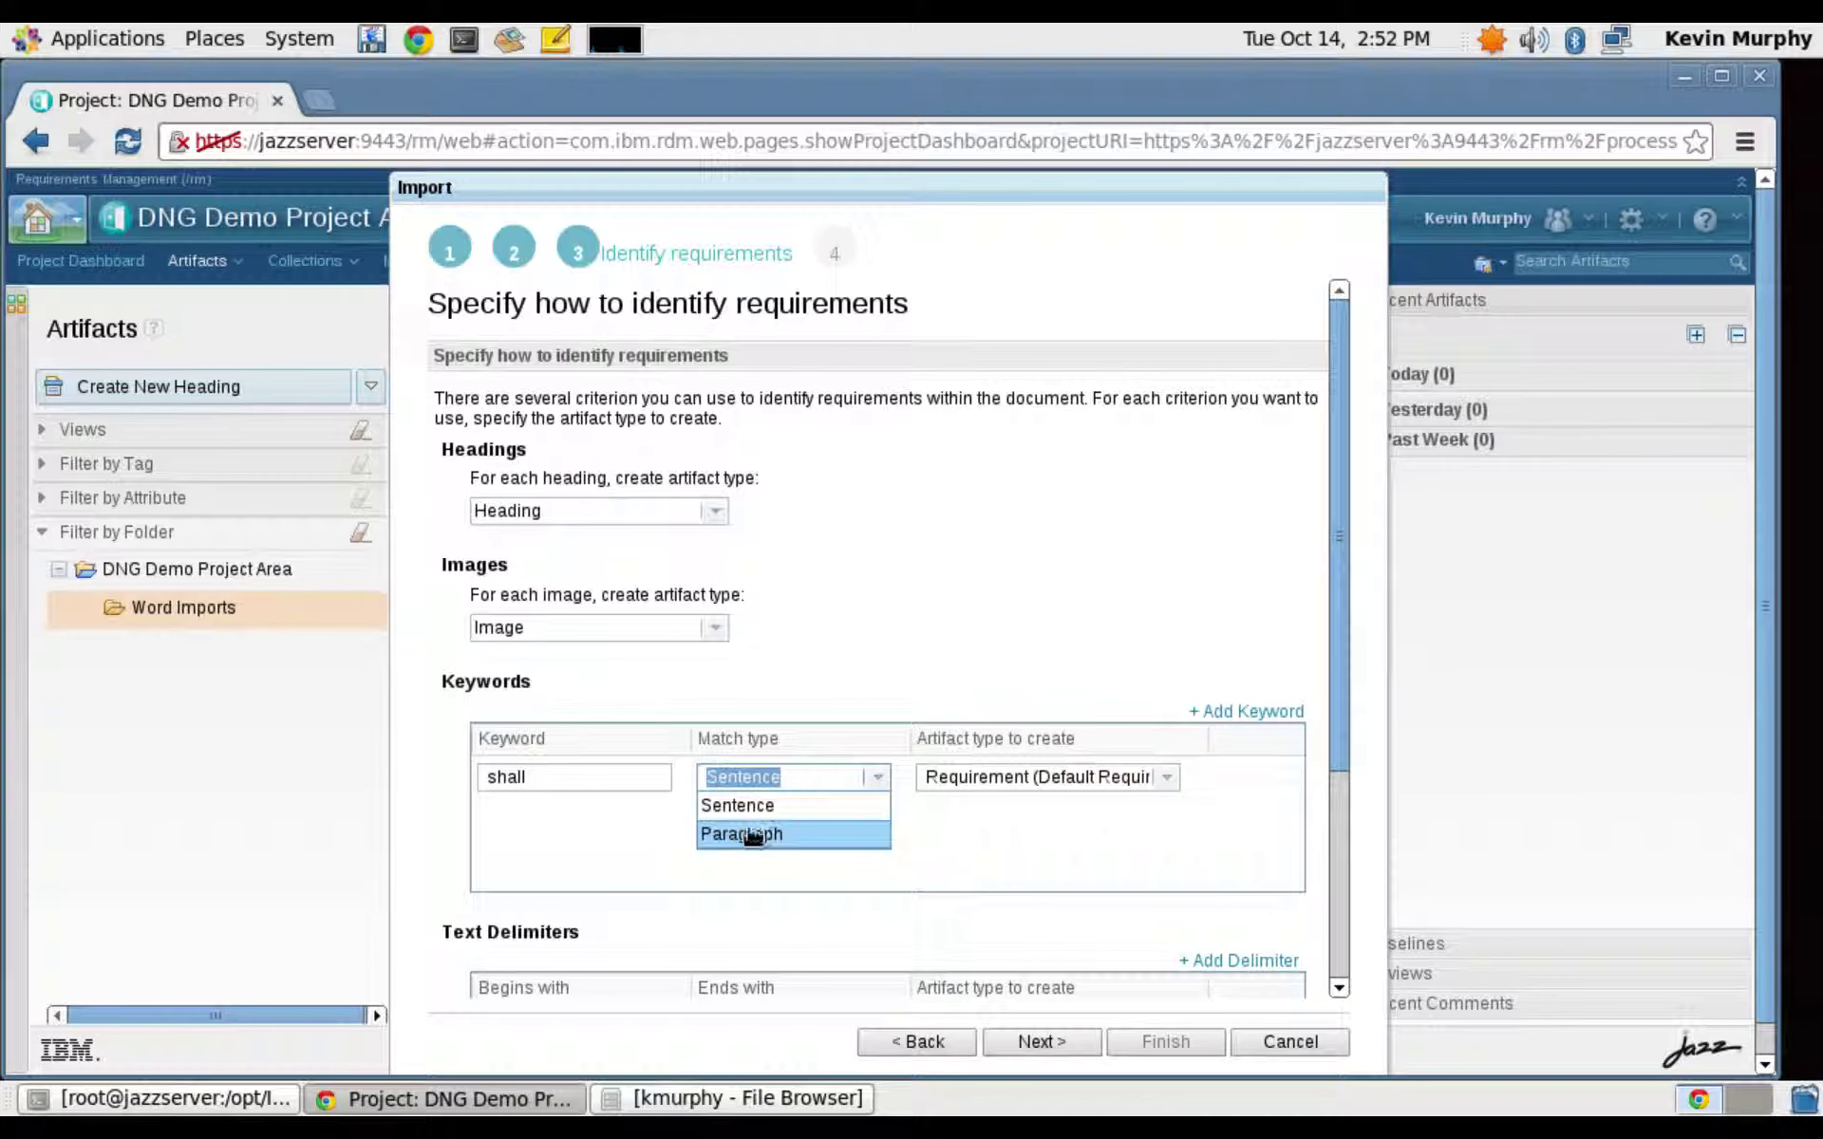
{"action": "left_click", "coordinate": [875, 780]}
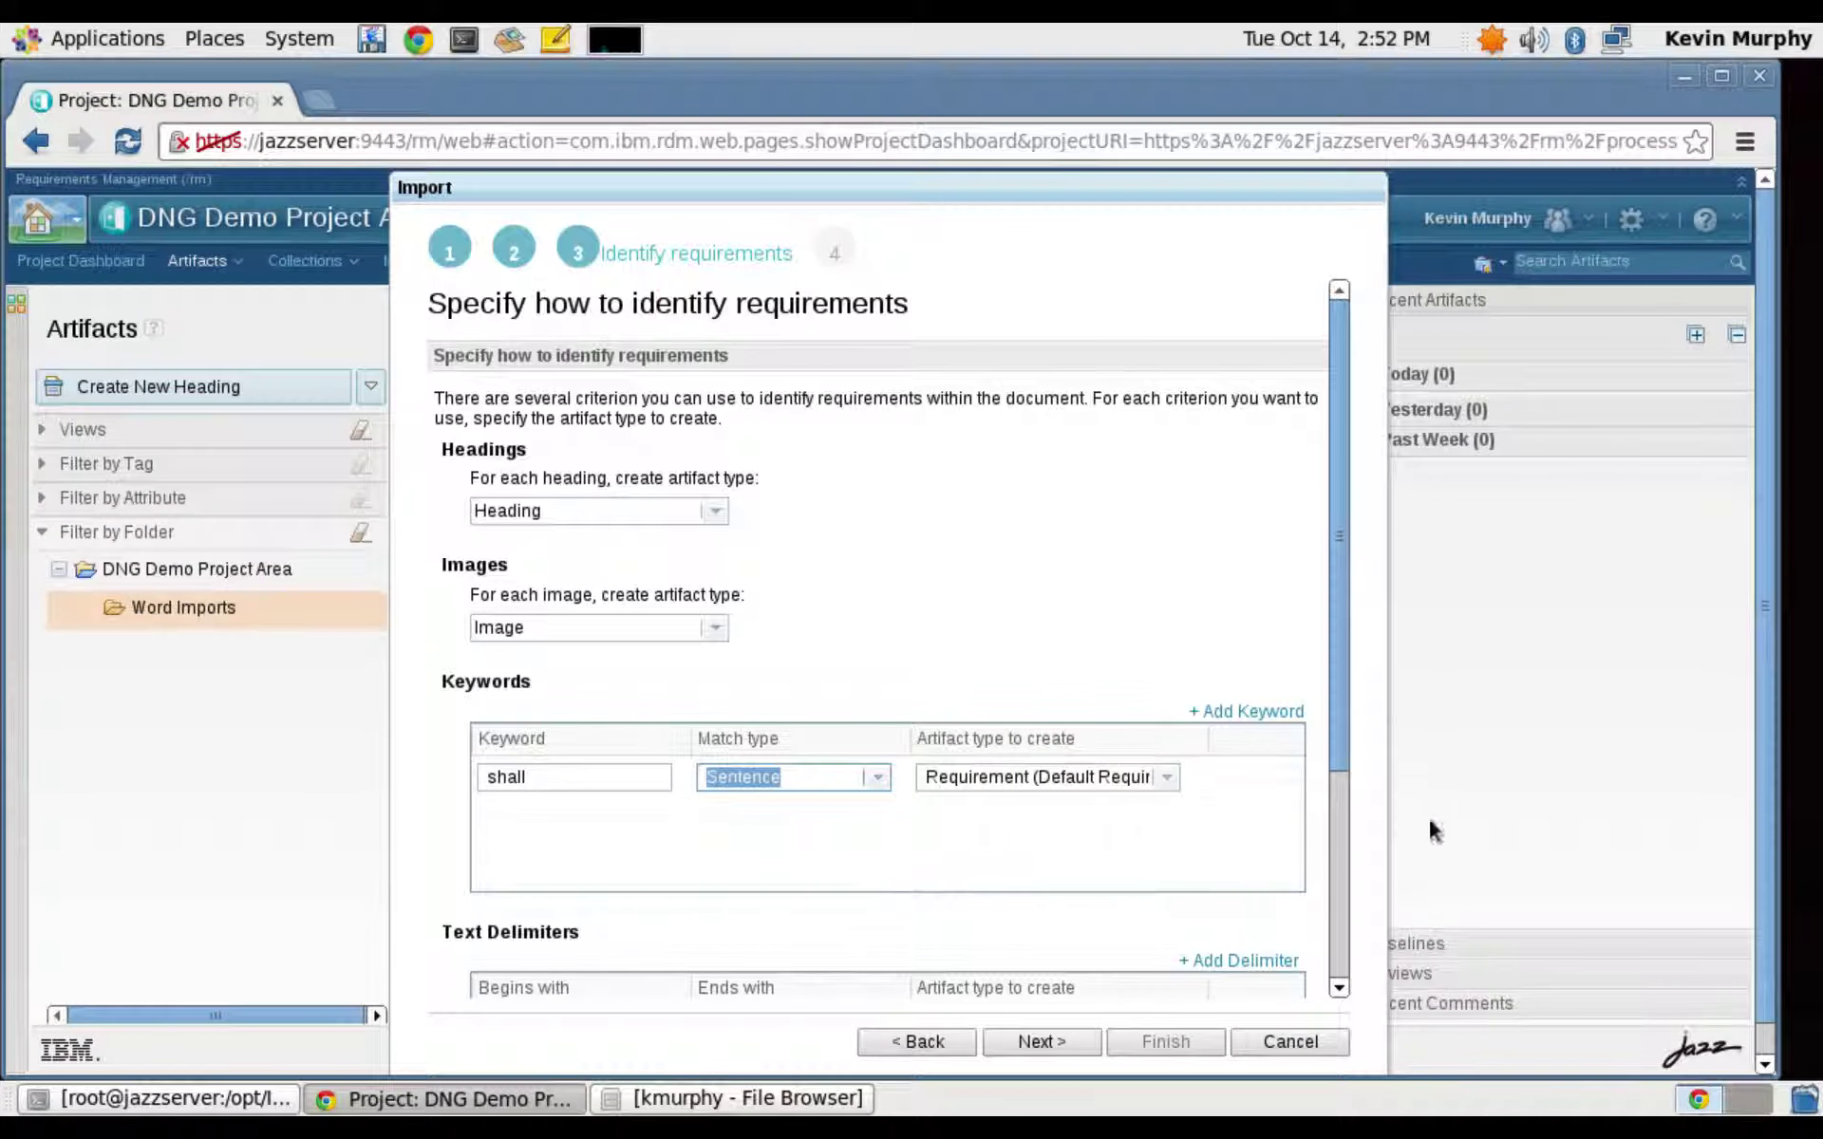
Add a text delimiter that begins with STARTTABLE, ends with ENDTABLE and creates Table artifacts.
{"action": "left_click_drag", "start_coordinate": [1340, 748], "coordinate": [1327, 976]}
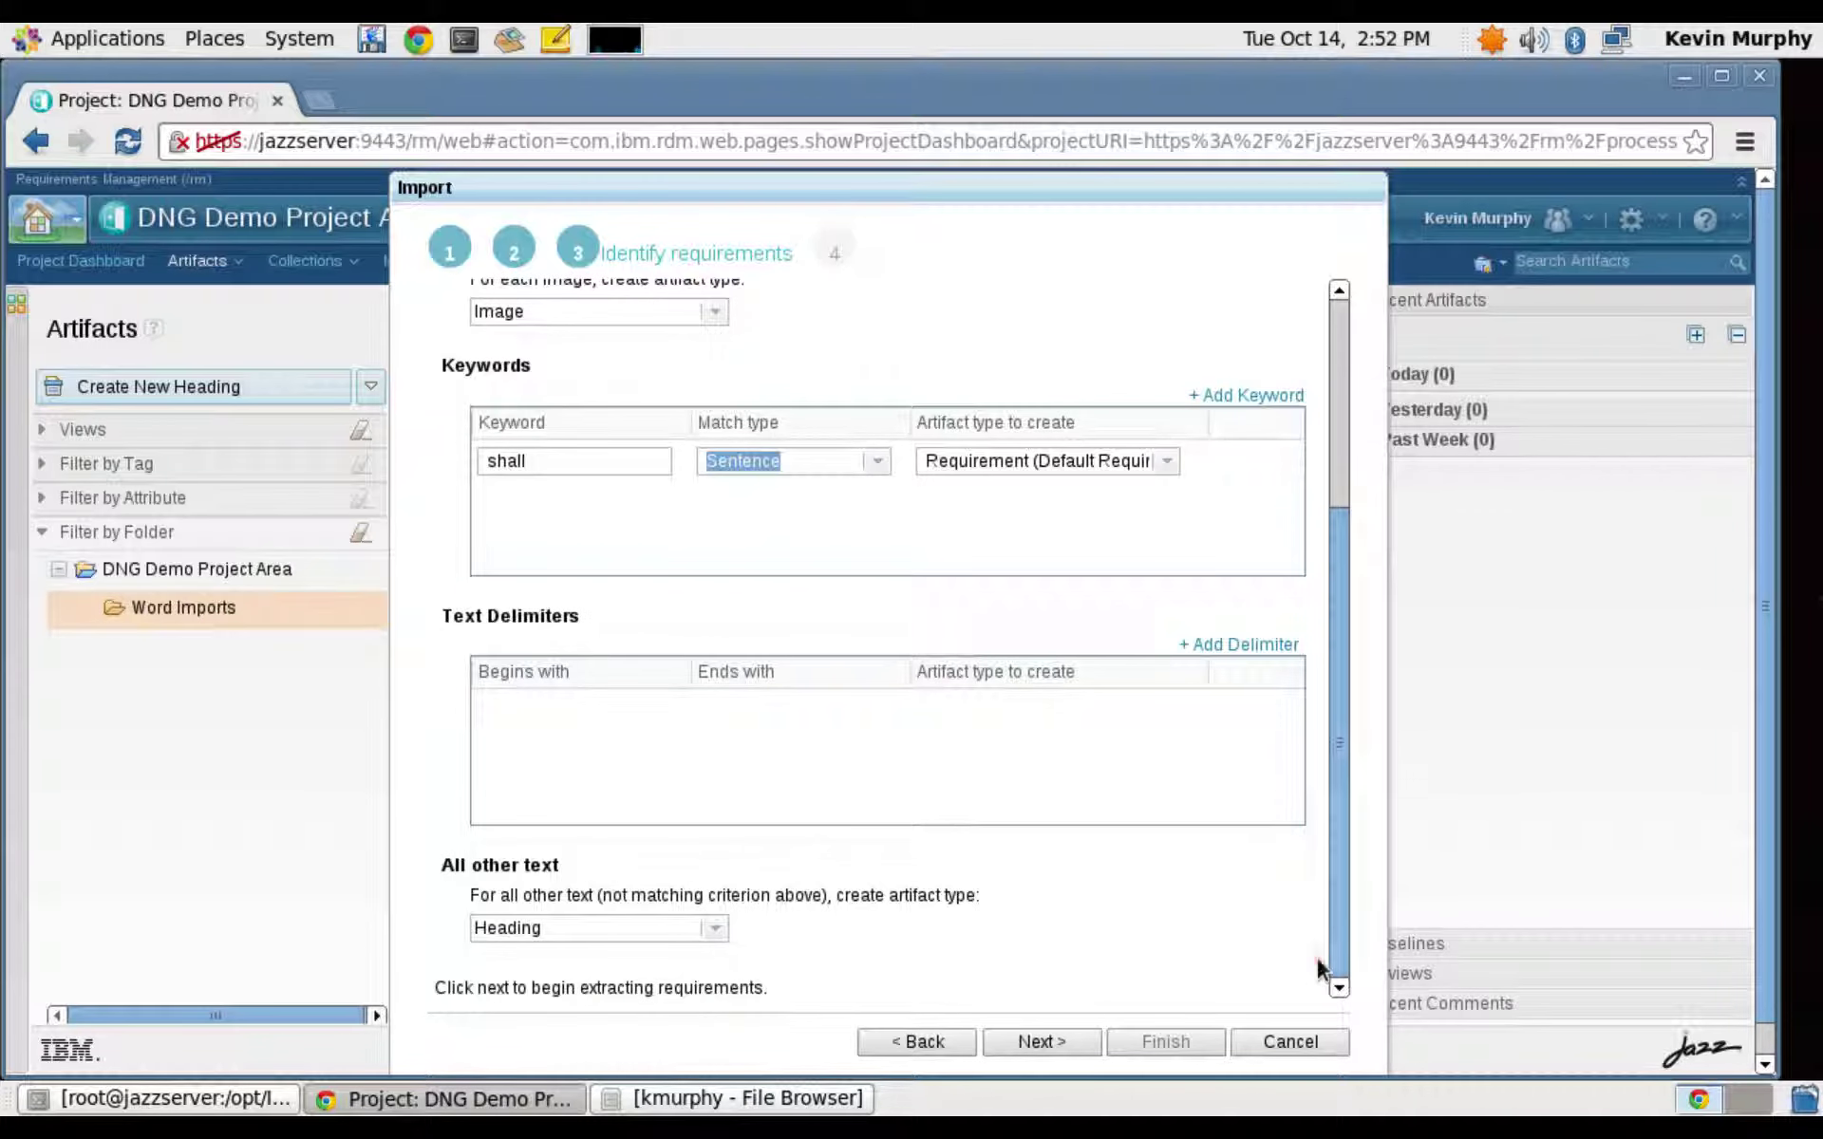
{"action": "left_click", "coordinate": [1243, 645]}
{"action": "left_click", "coordinate": [506, 710]}
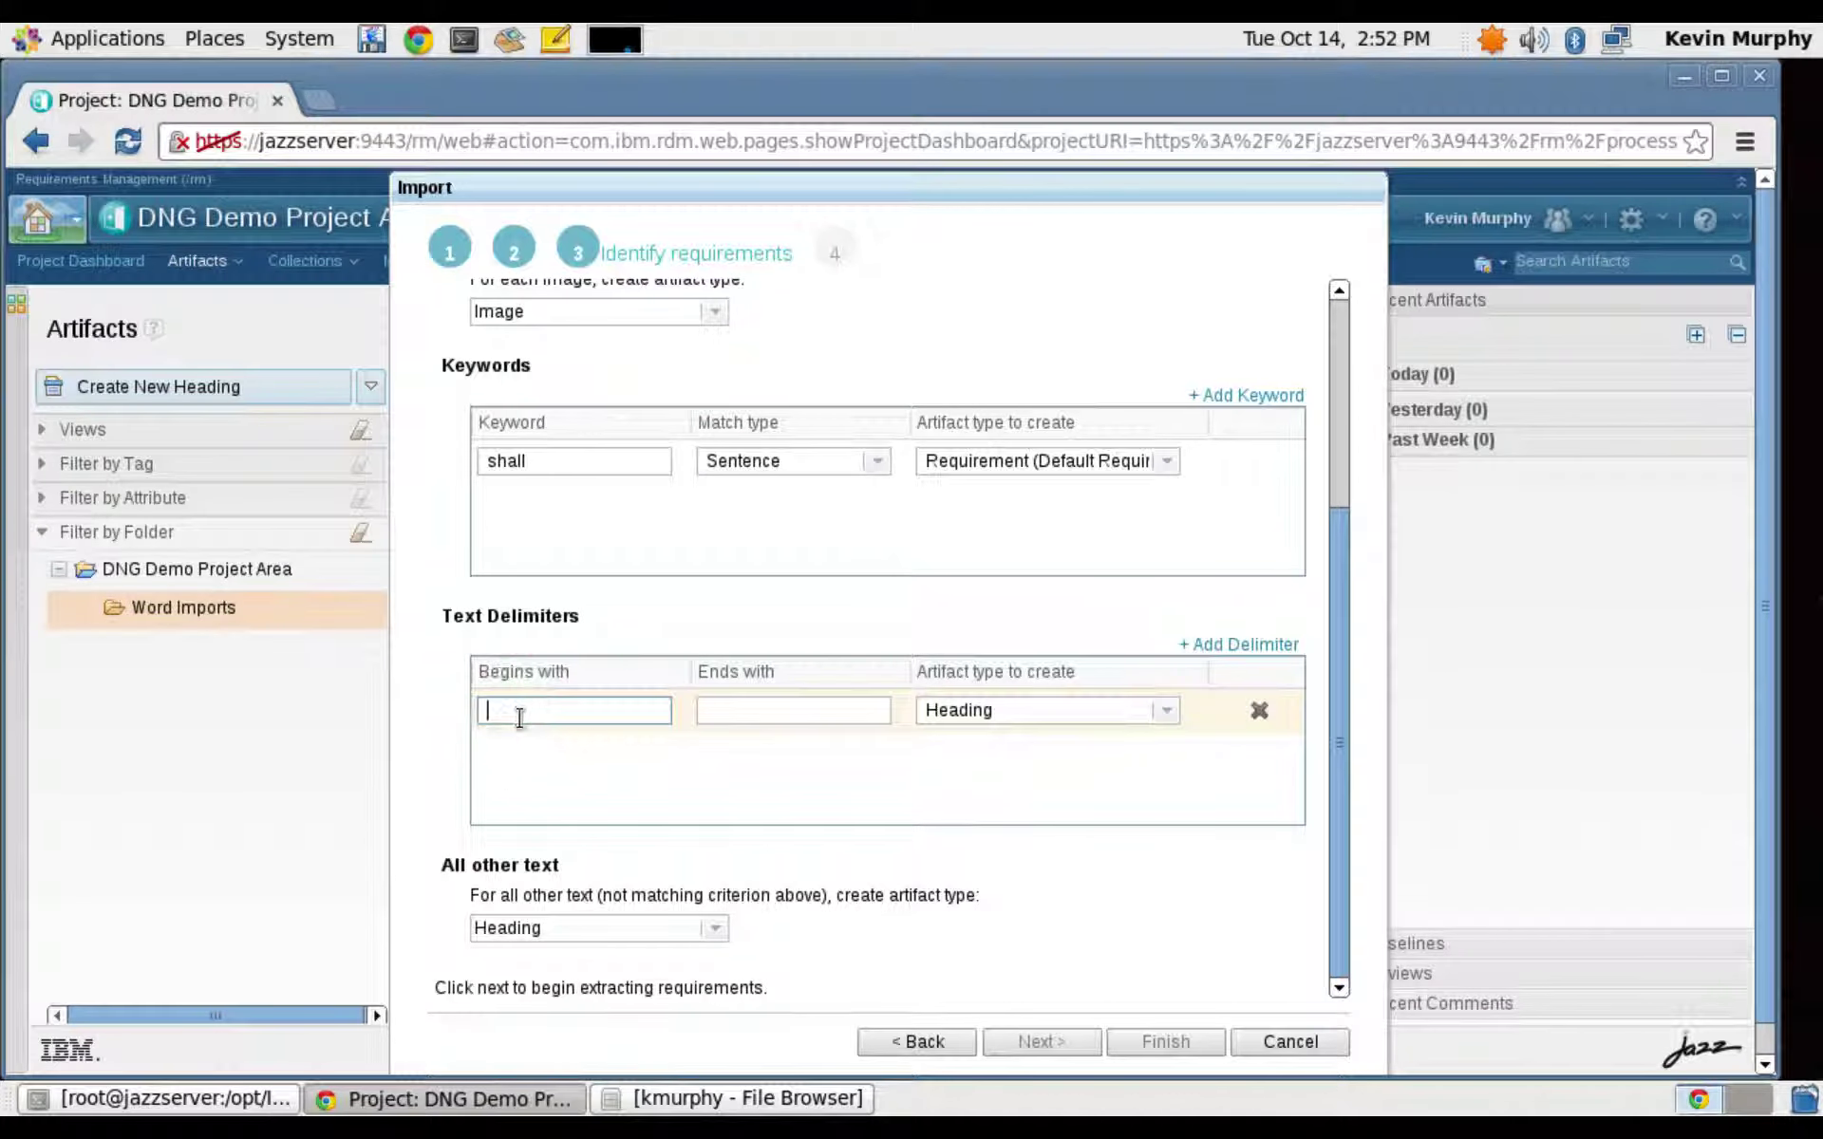
{"action": "type", "text": "STARTTABLE"}
{"action": "key", "text": "Tab"}
{"action": "type", "text": "EN"}
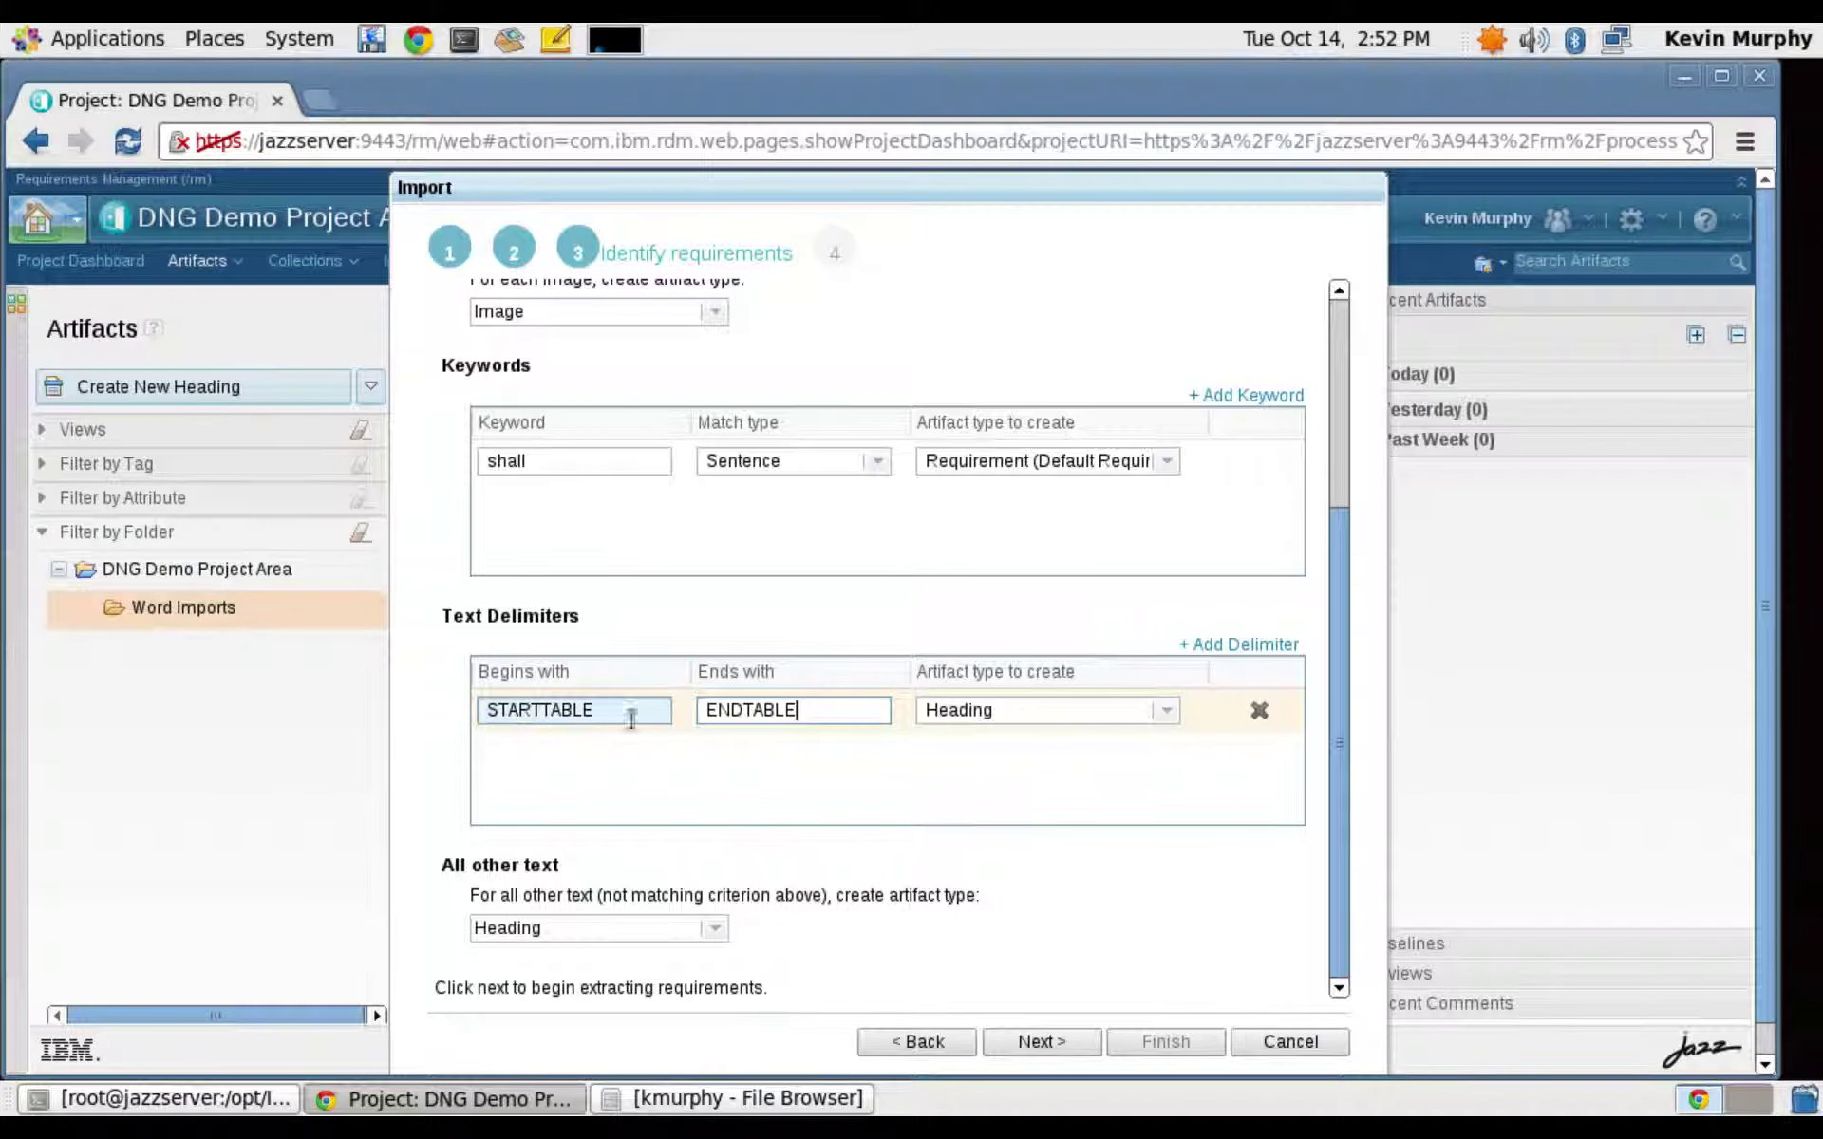
{"action": "left_click", "coordinate": [1173, 711]}
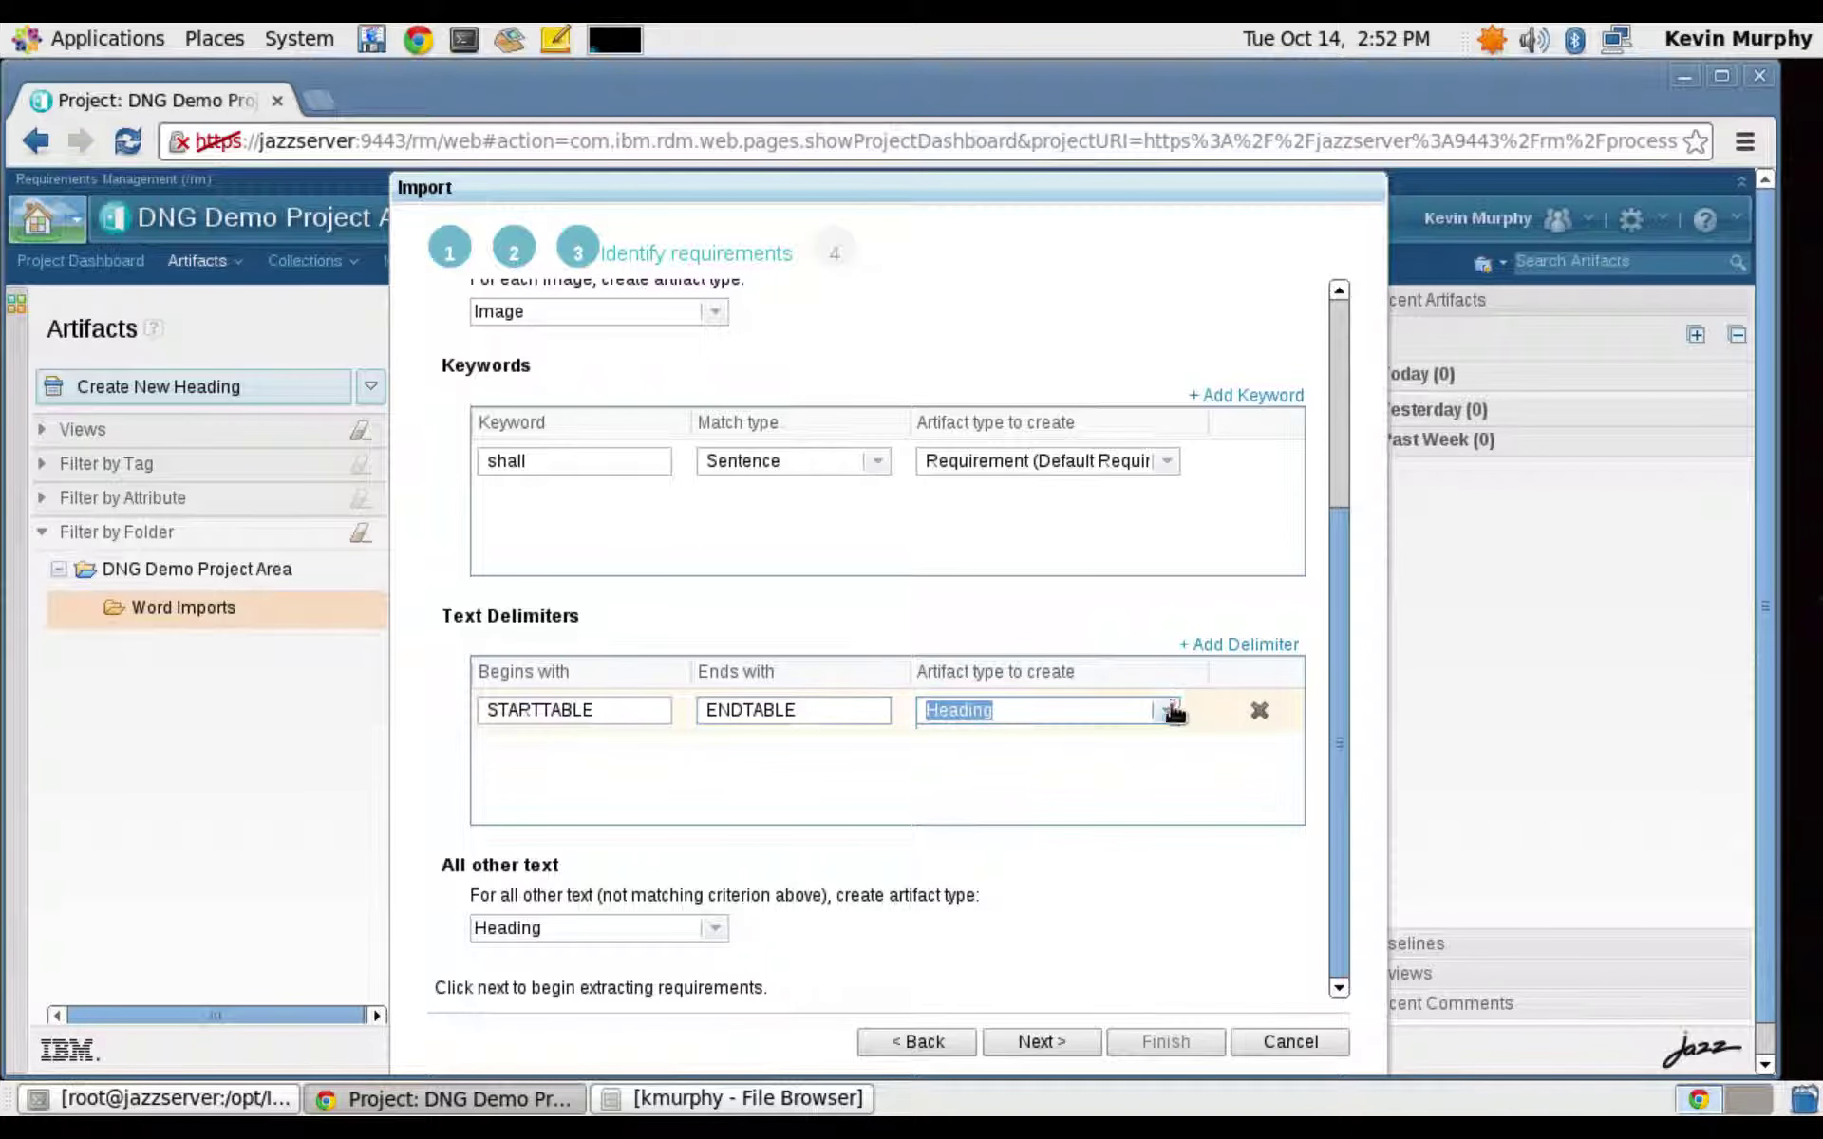
{"action": "left_click", "coordinate": [1021, 767]}
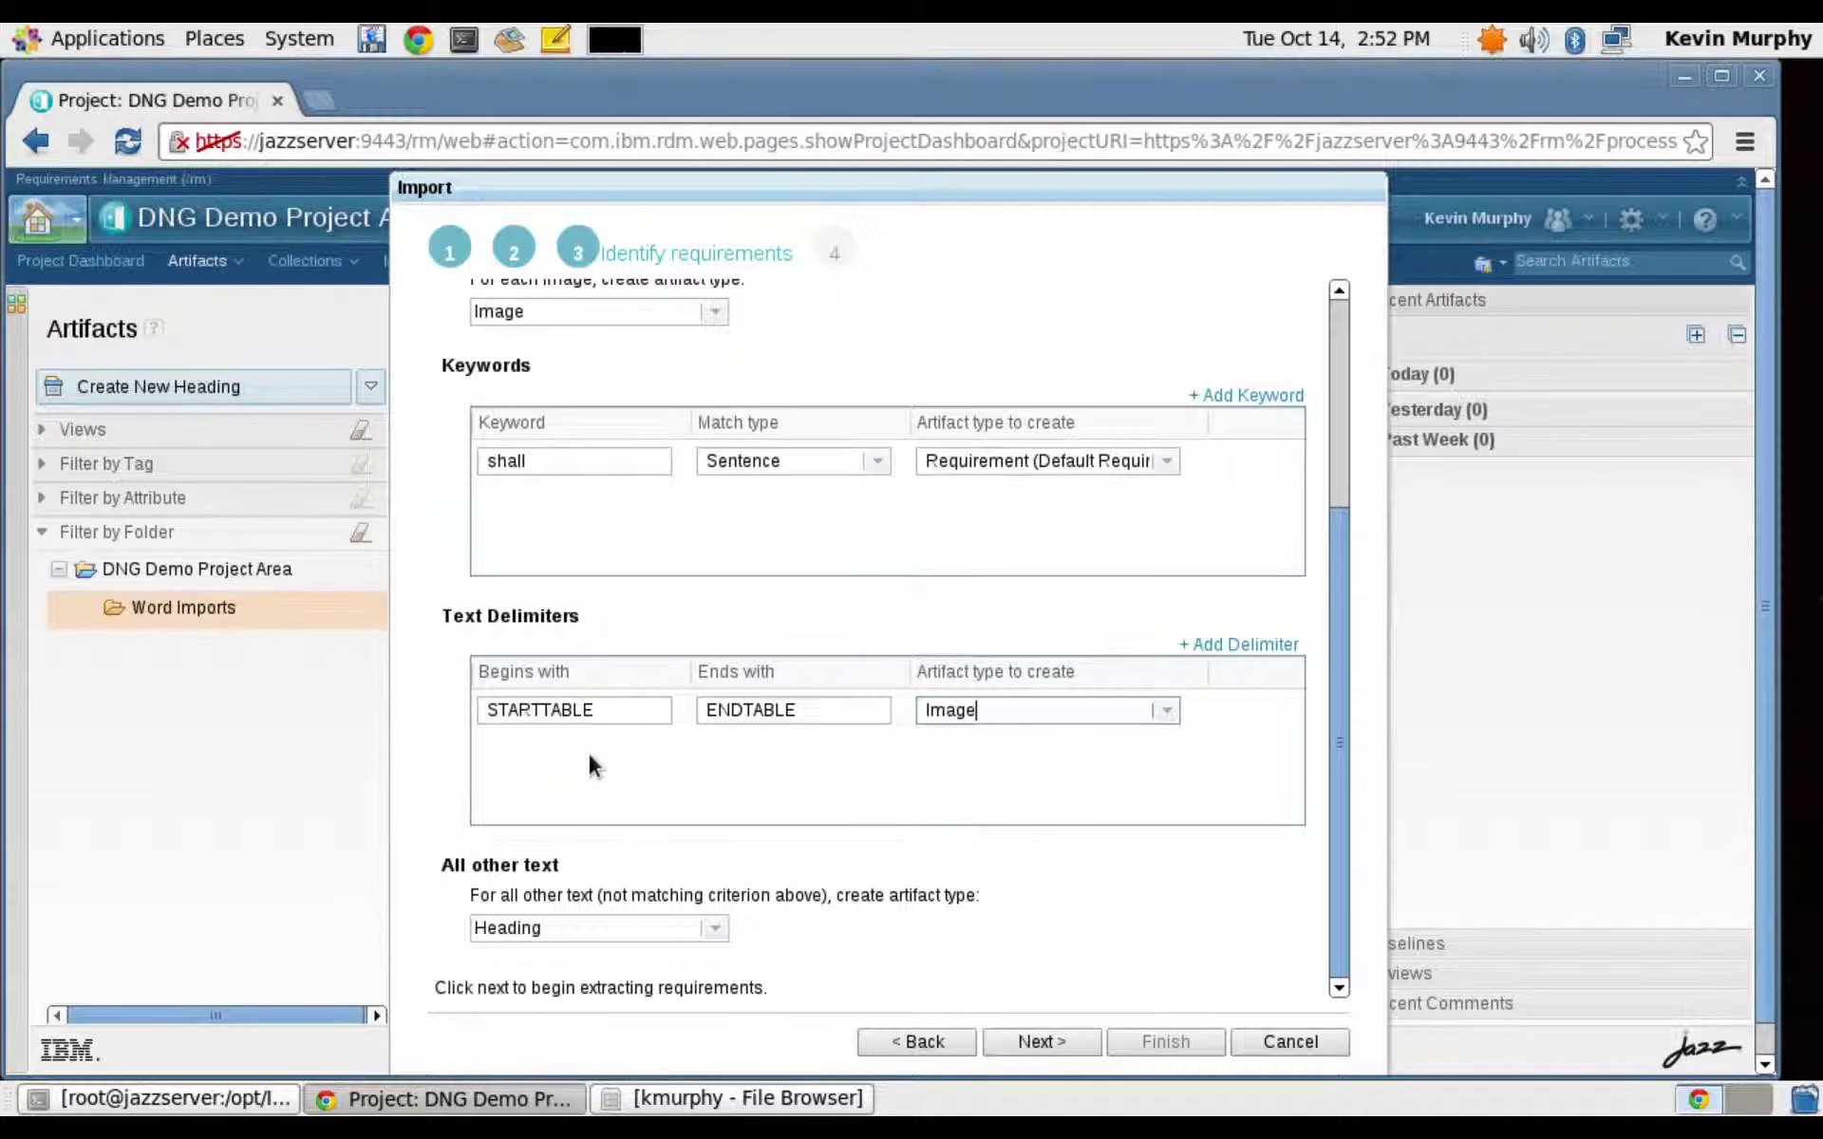
{"action": "left_click", "coordinate": [1166, 710]}
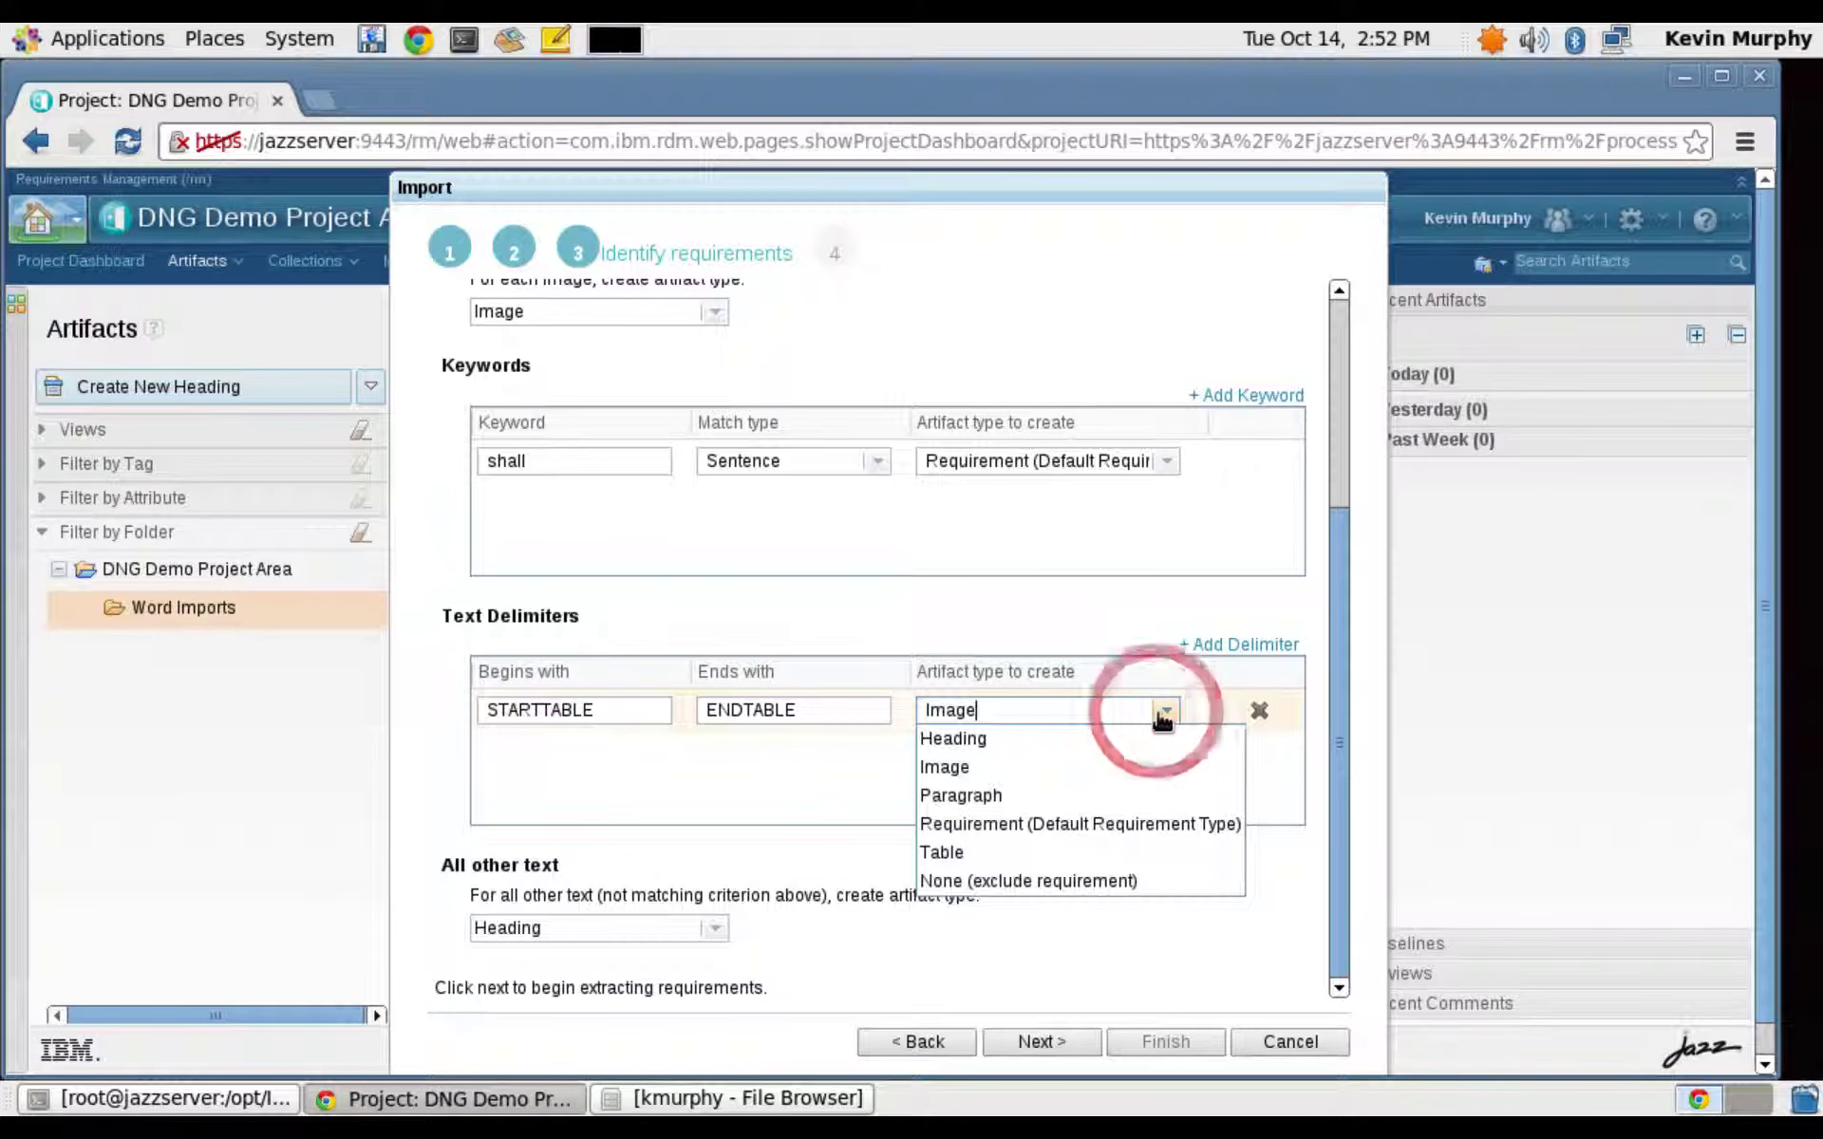
{"action": "left_click", "coordinate": [1051, 849]}
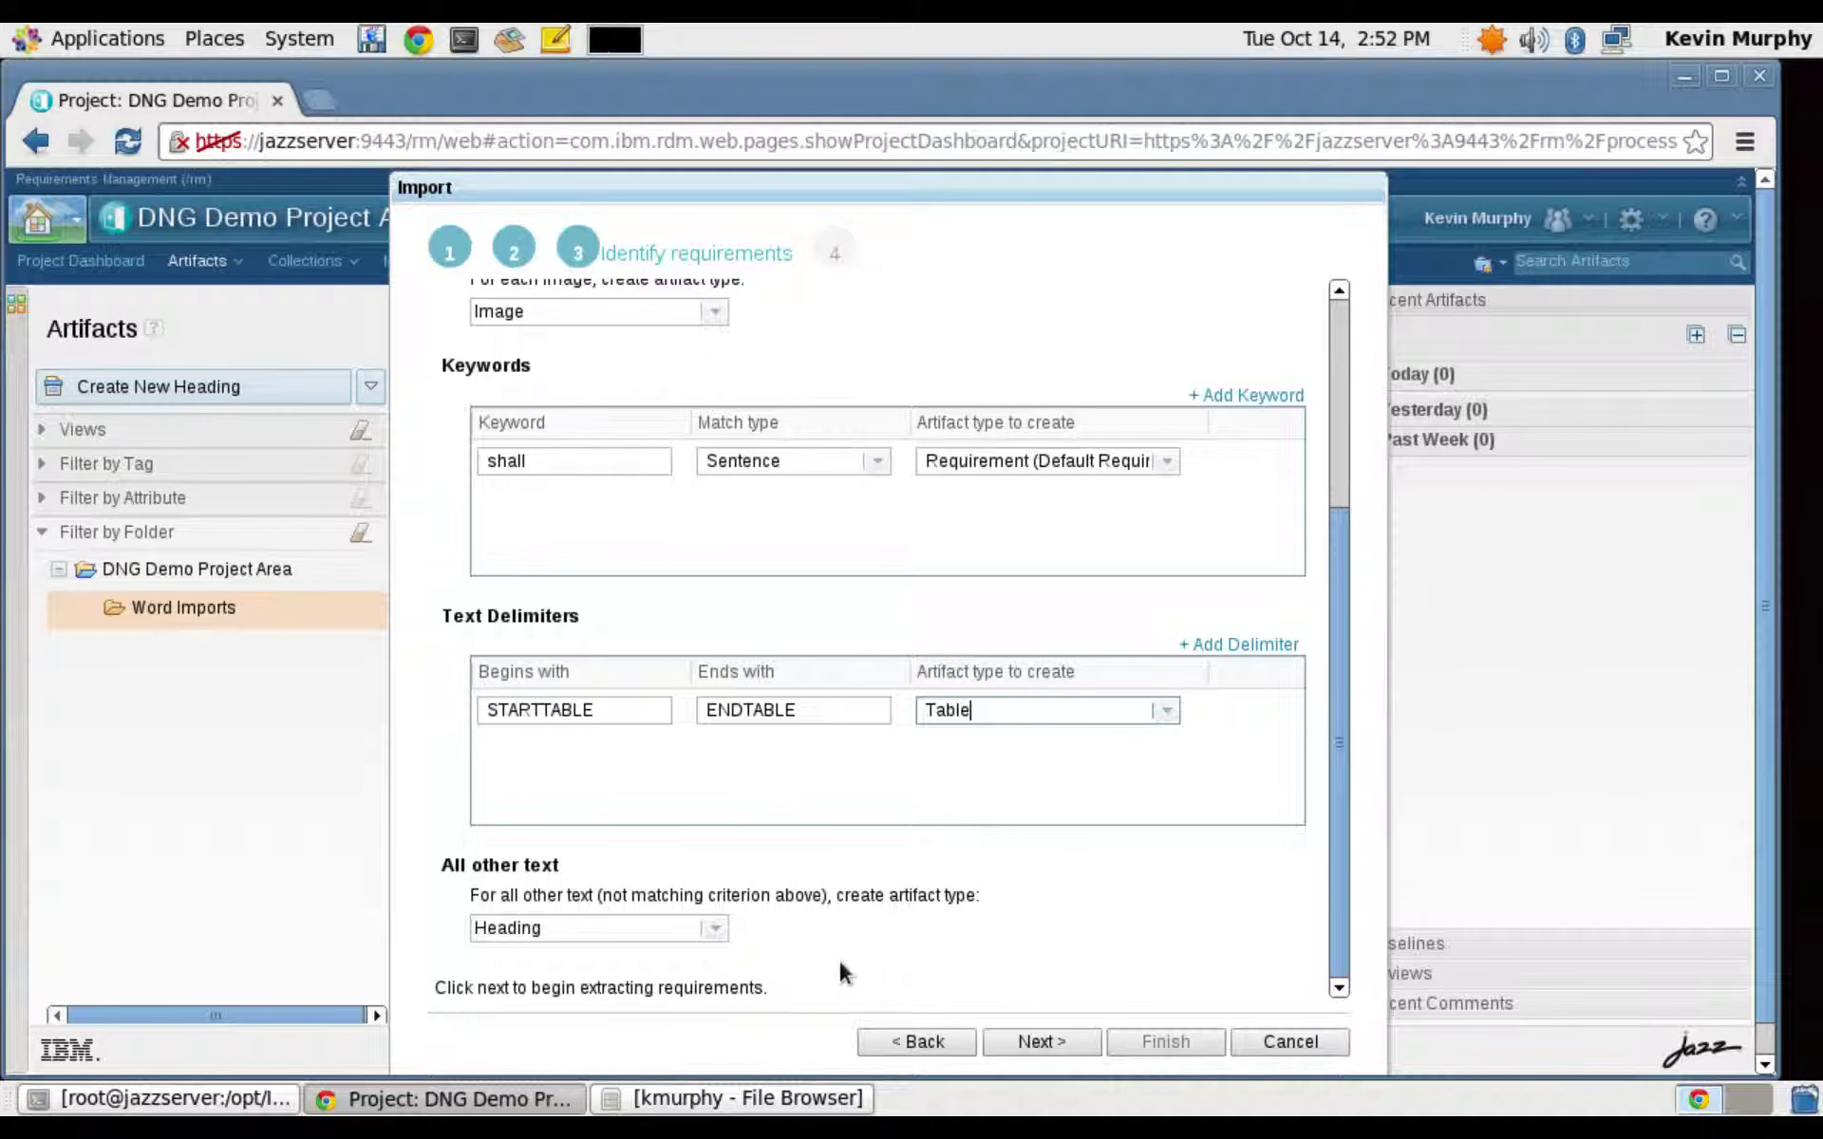
Map all other text to the Paragraph artifact type, and run the requirements extraction through to completion.
{"action": "left_click", "coordinate": [714, 928]}
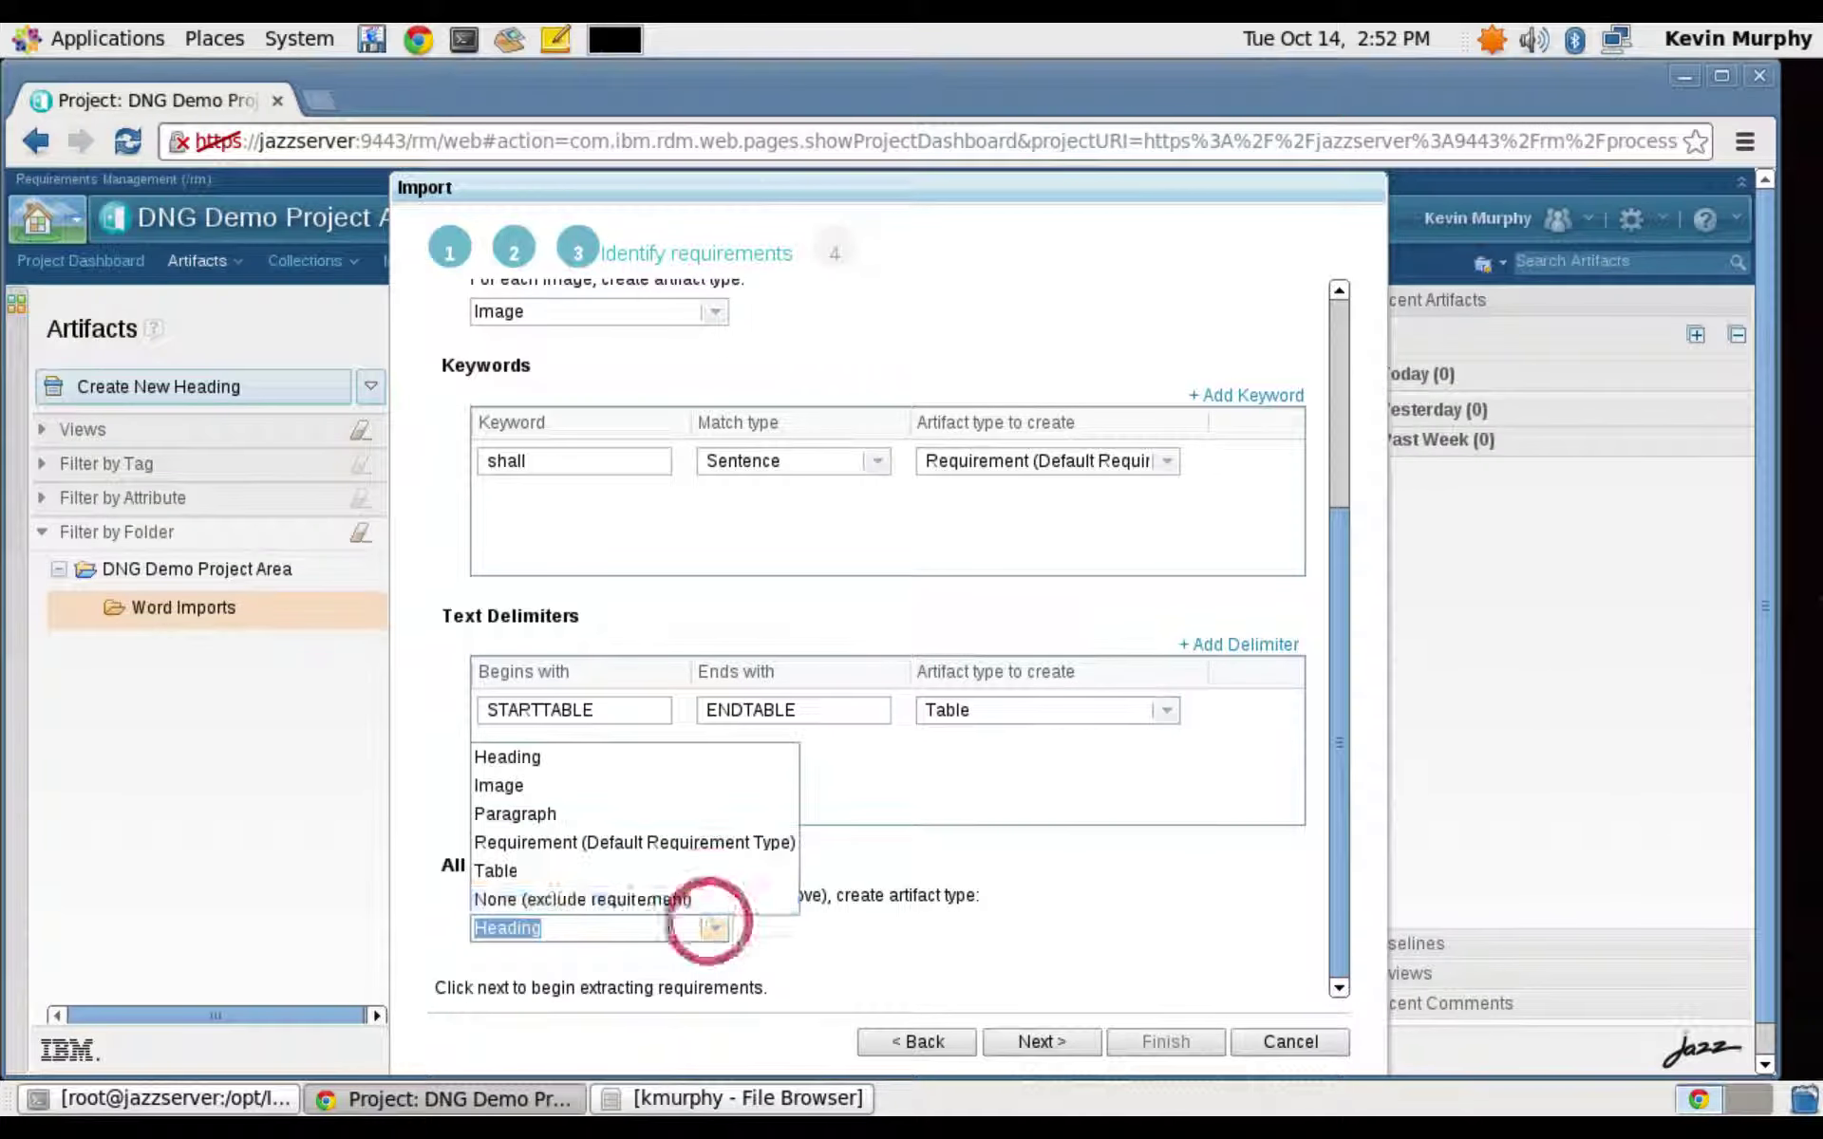
{"action": "left_click", "coordinate": [542, 817]}
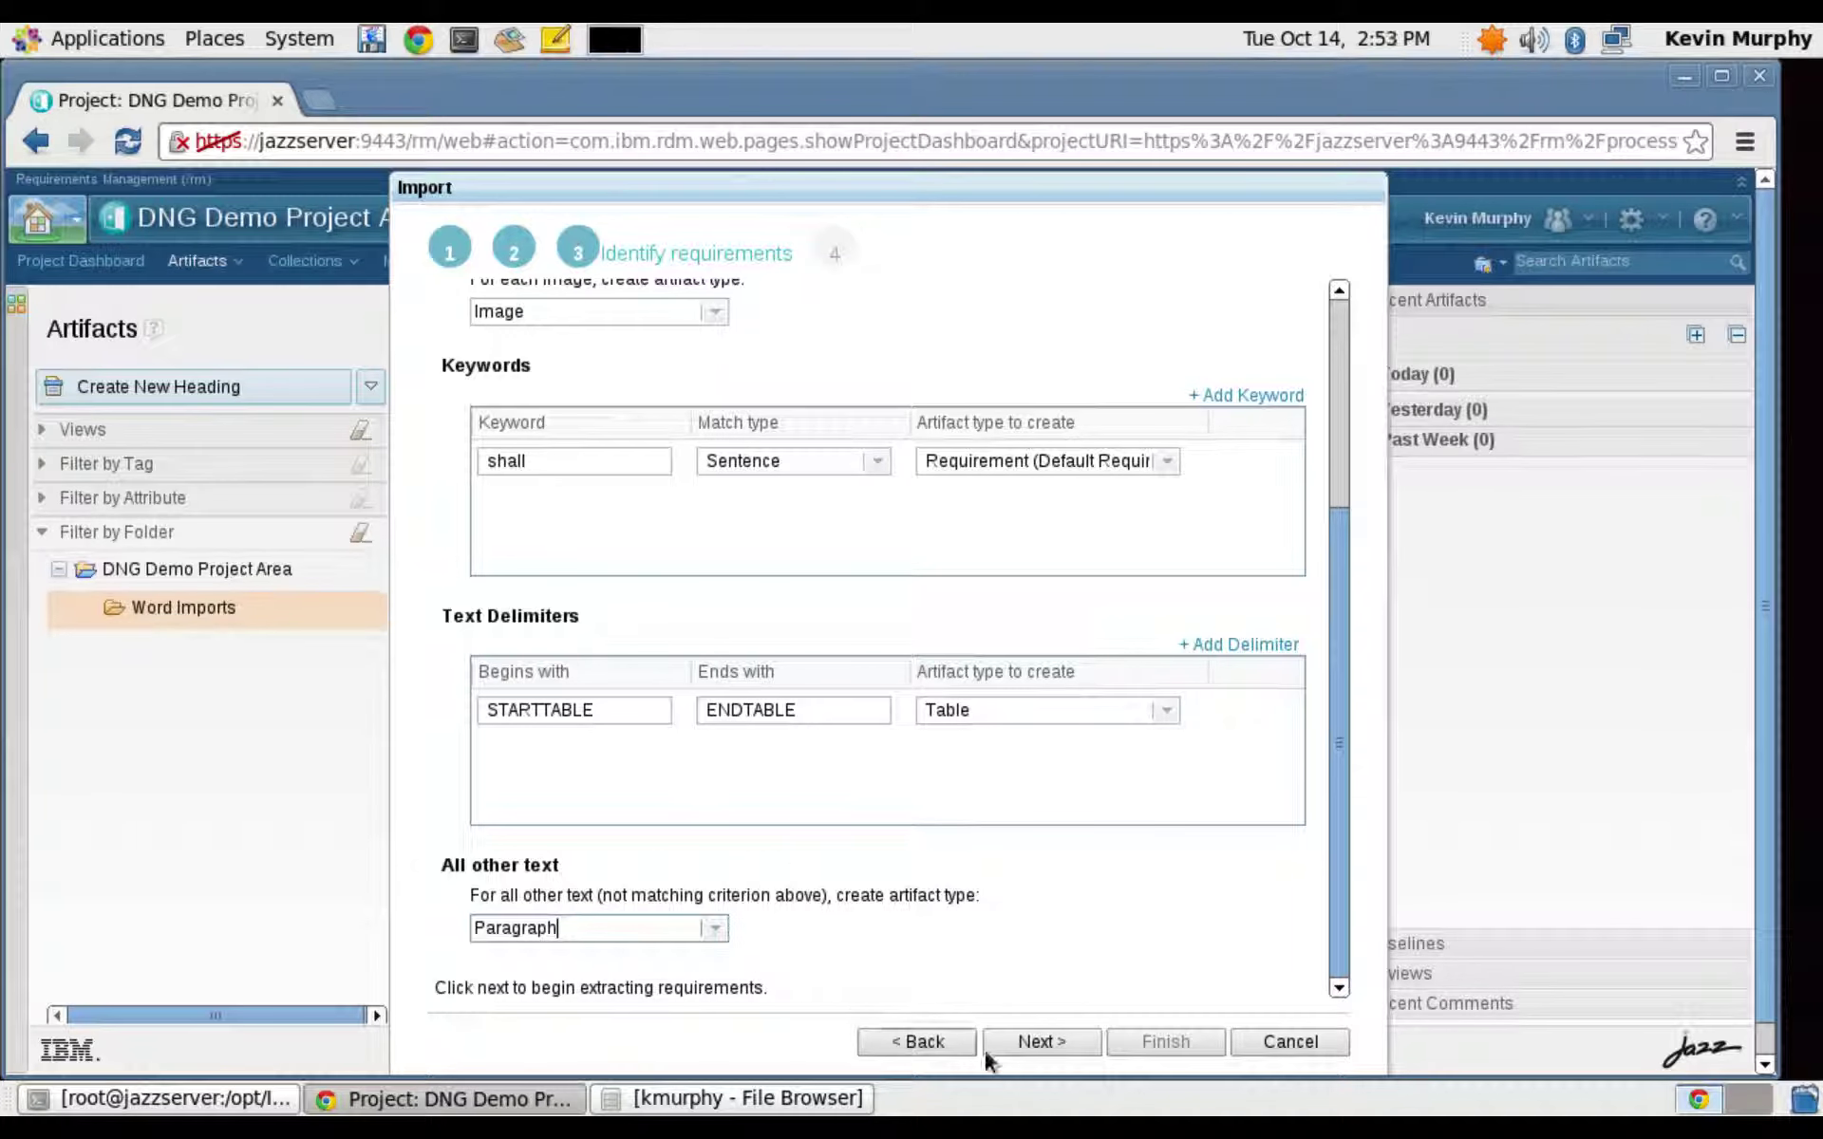
{"action": "left_click", "coordinate": [1057, 1045]}
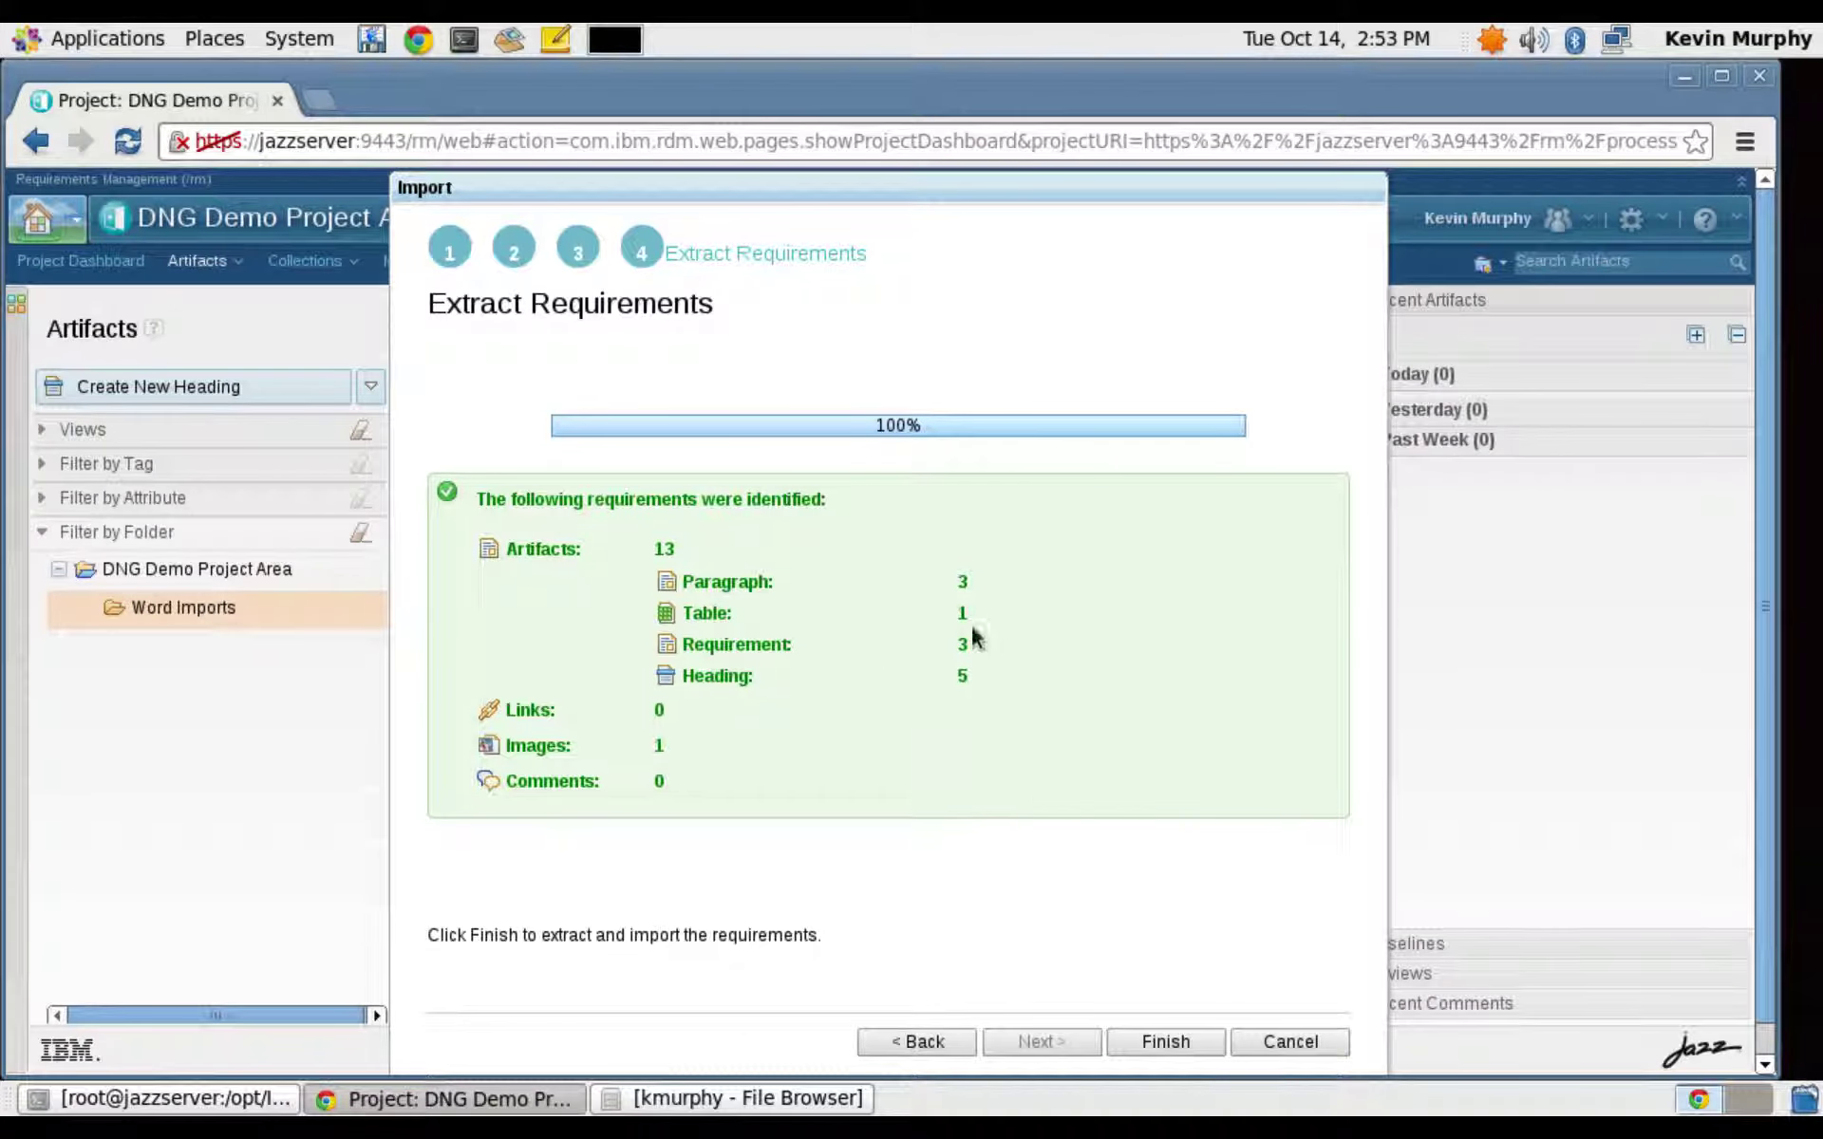
{"action": "left_click", "coordinate": [1160, 1049]}
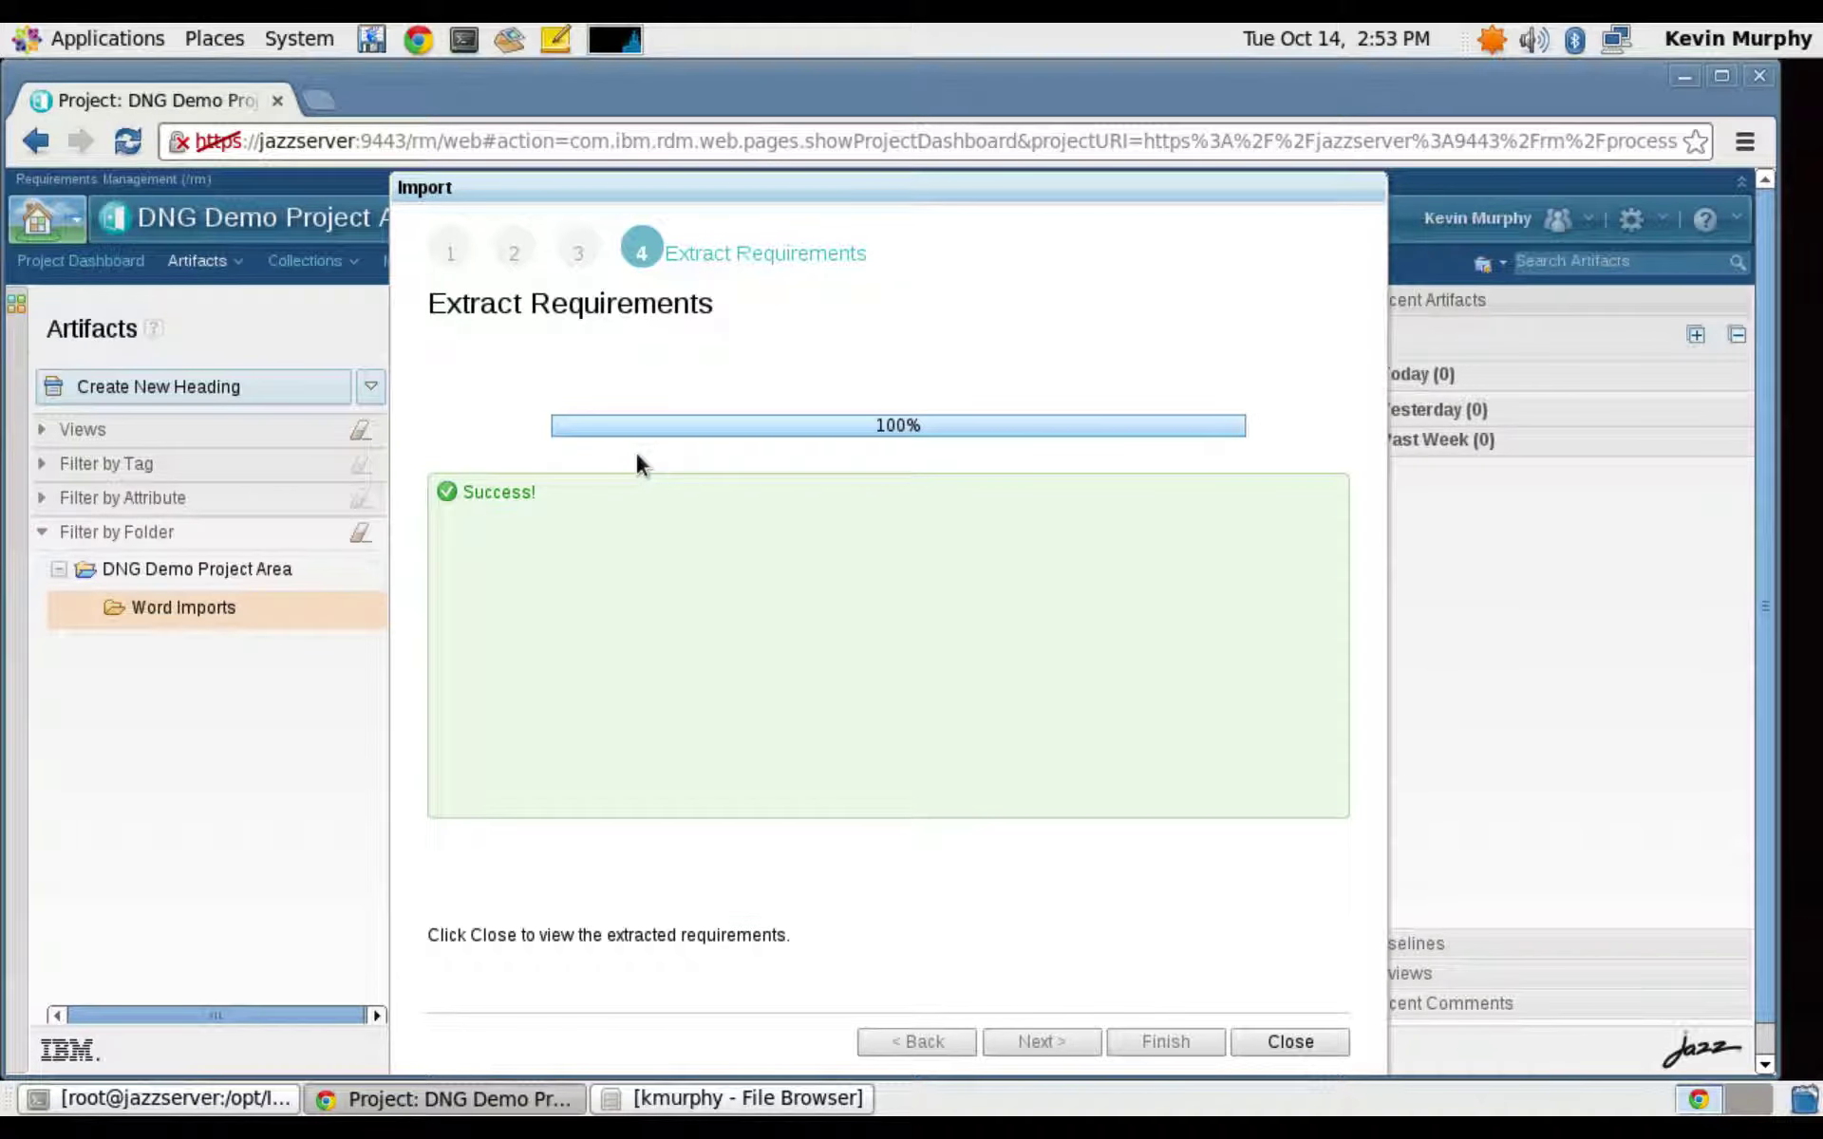
{"action": "left_click", "coordinate": [1299, 1042]}
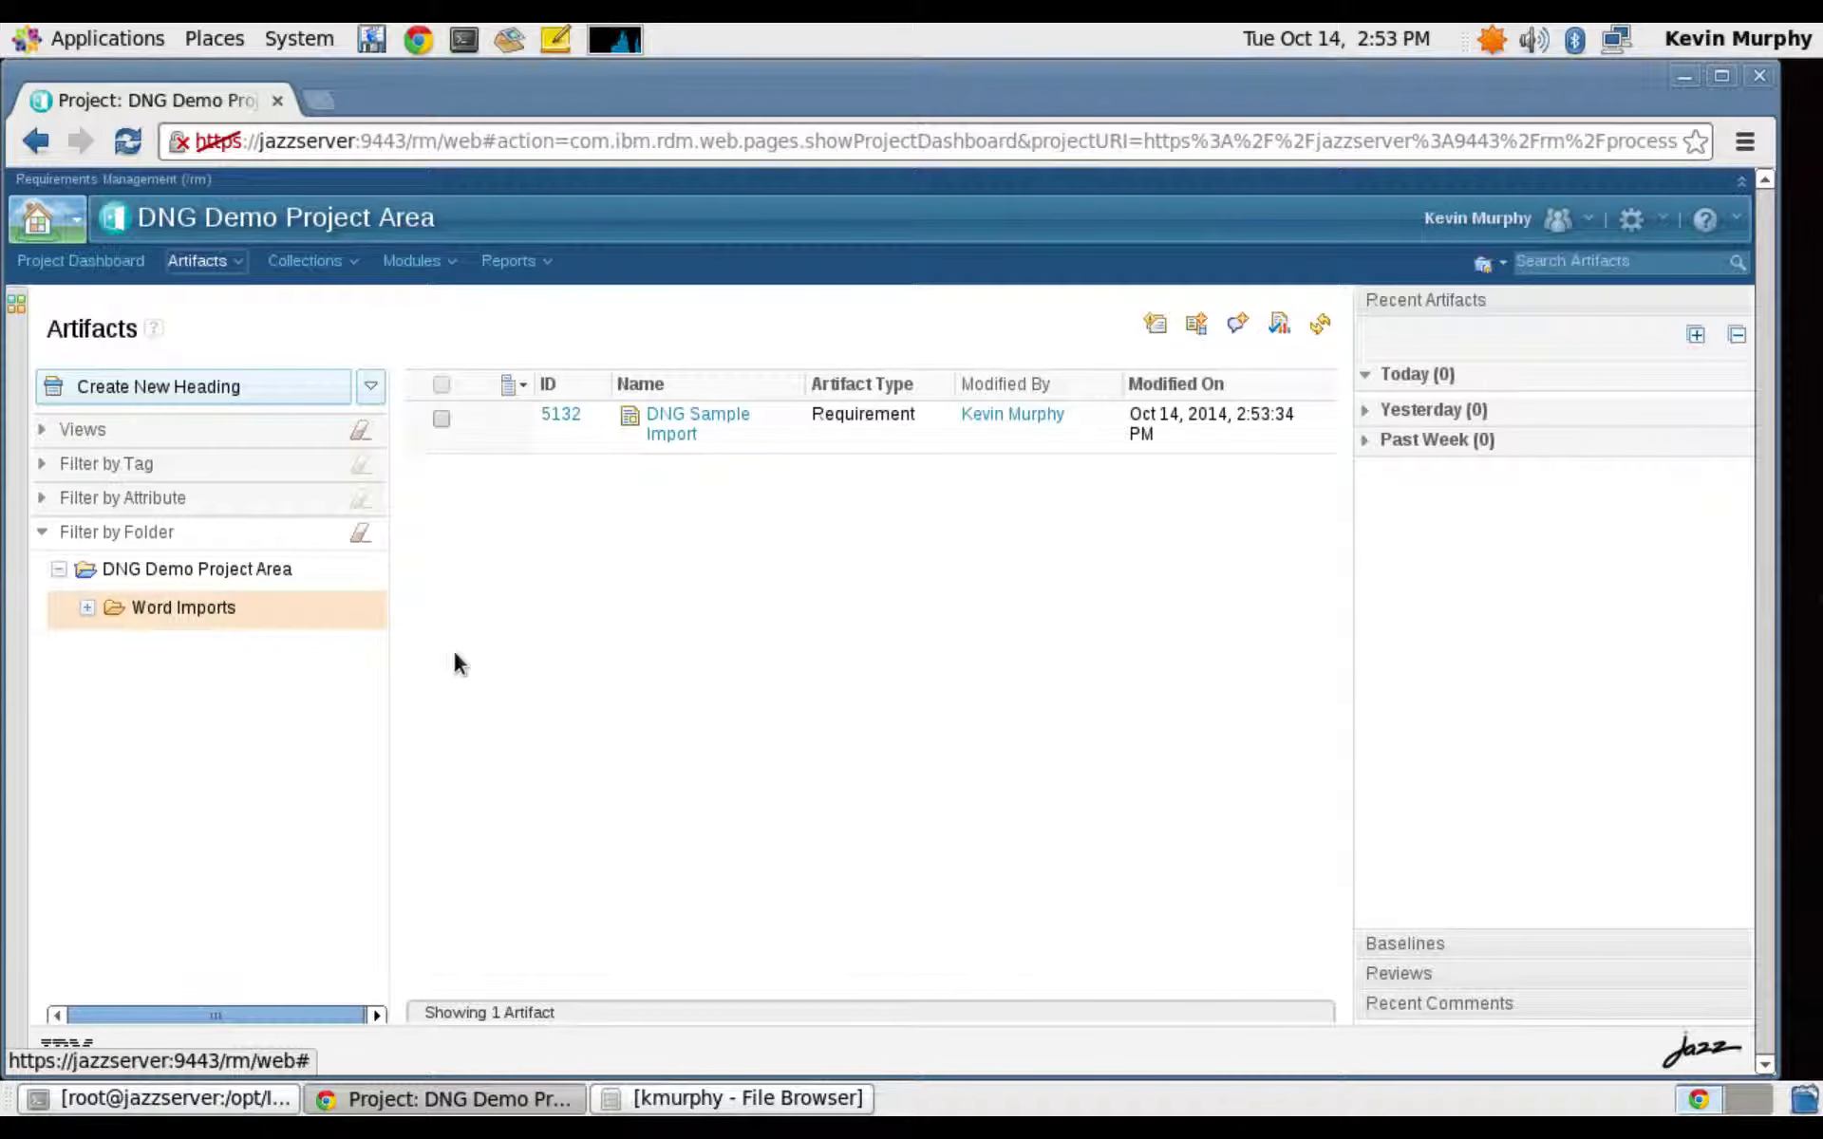
Open the imported DNG Sample Import module and collapse the areas beside its contents to widen the view.
{"action": "mouse_move", "coordinate": [686, 434]}
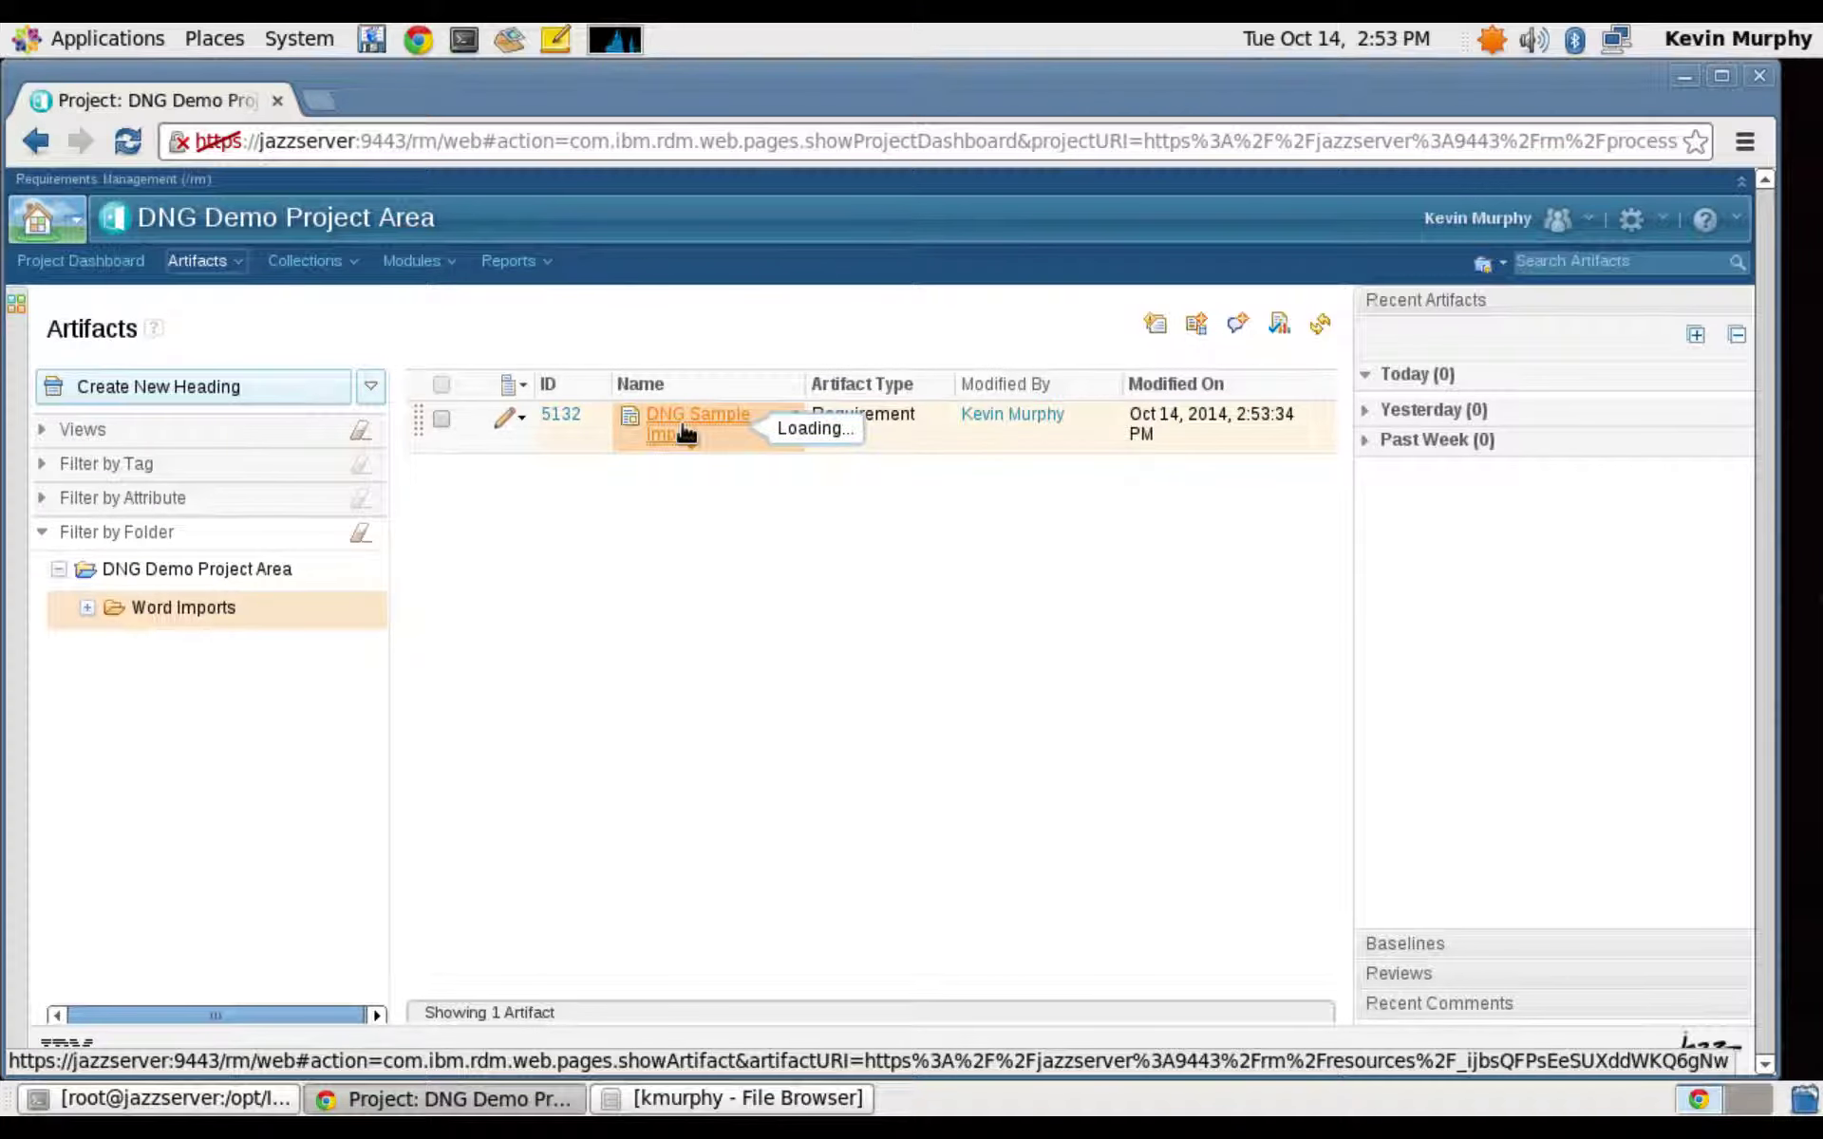
{"action": "left_click", "coordinate": [686, 435]}
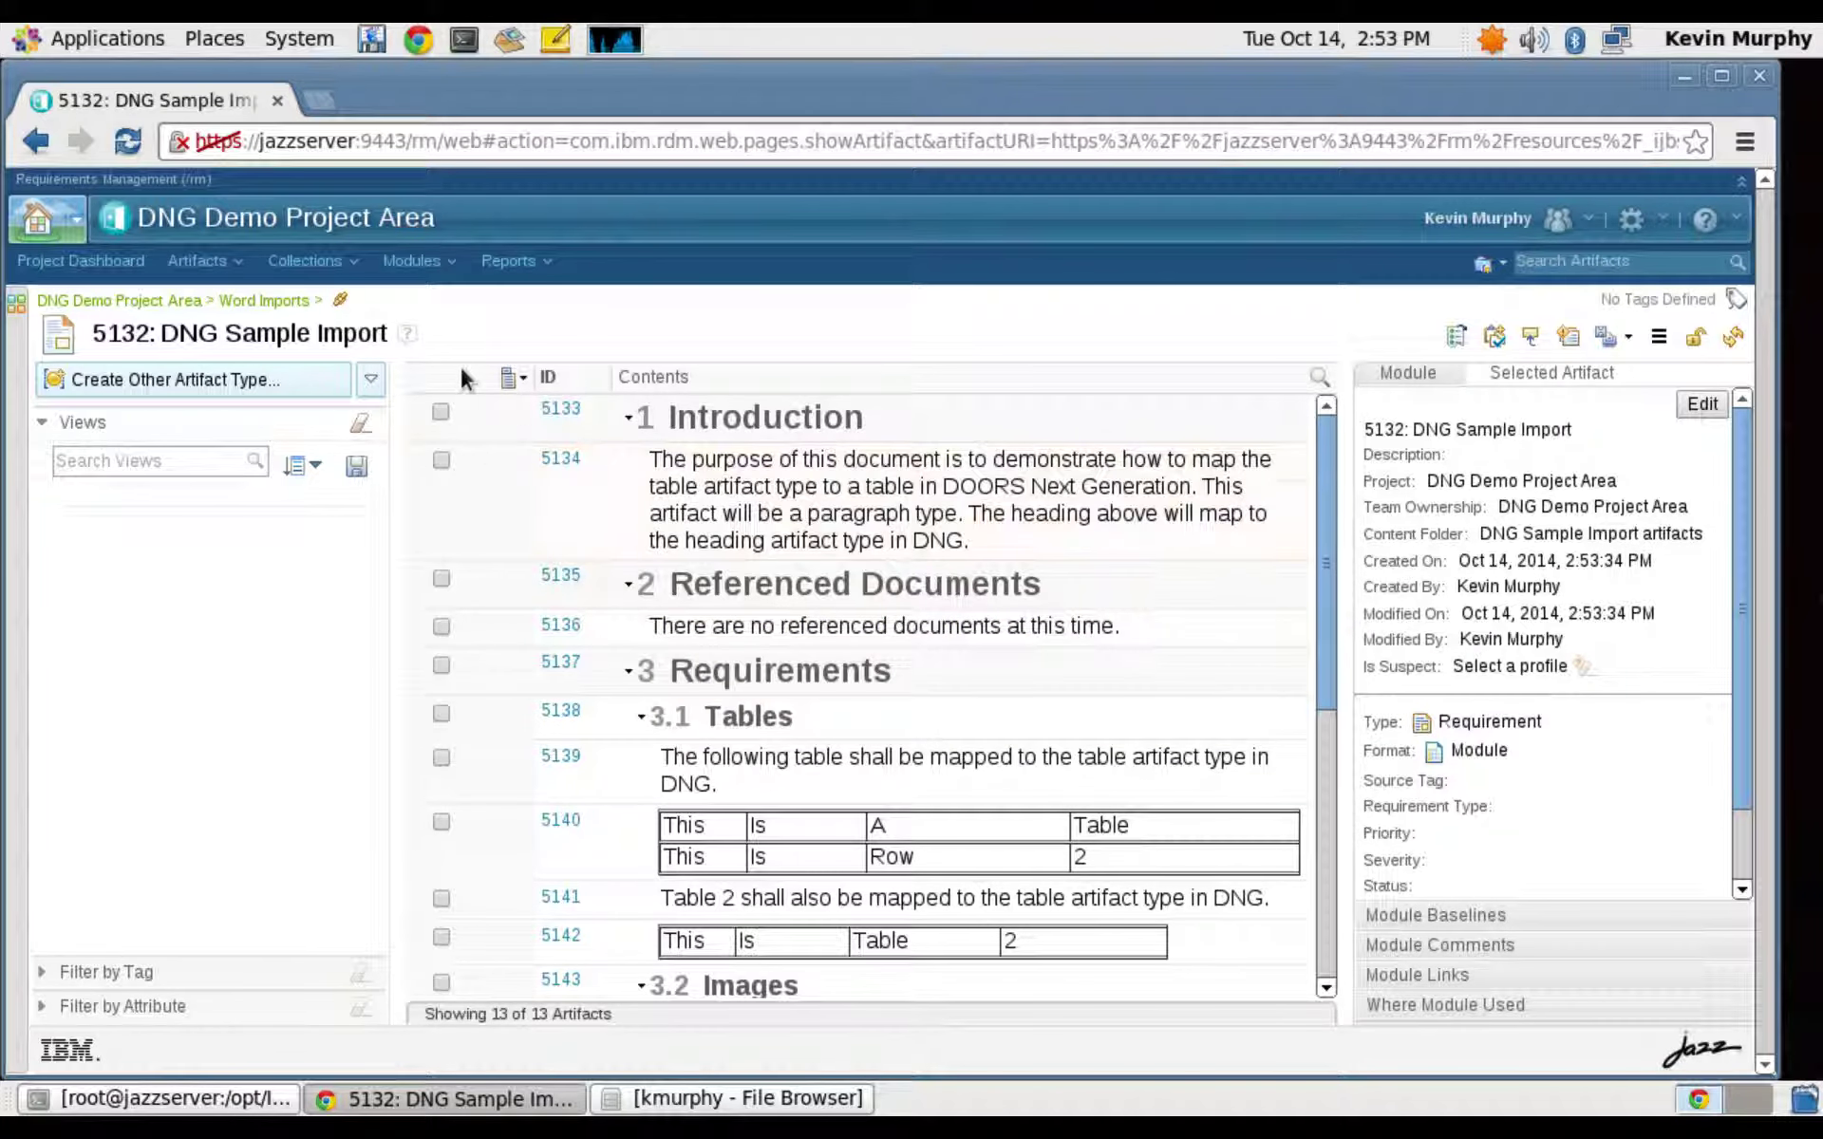
{"action": "left_click", "coordinate": [405, 504]}
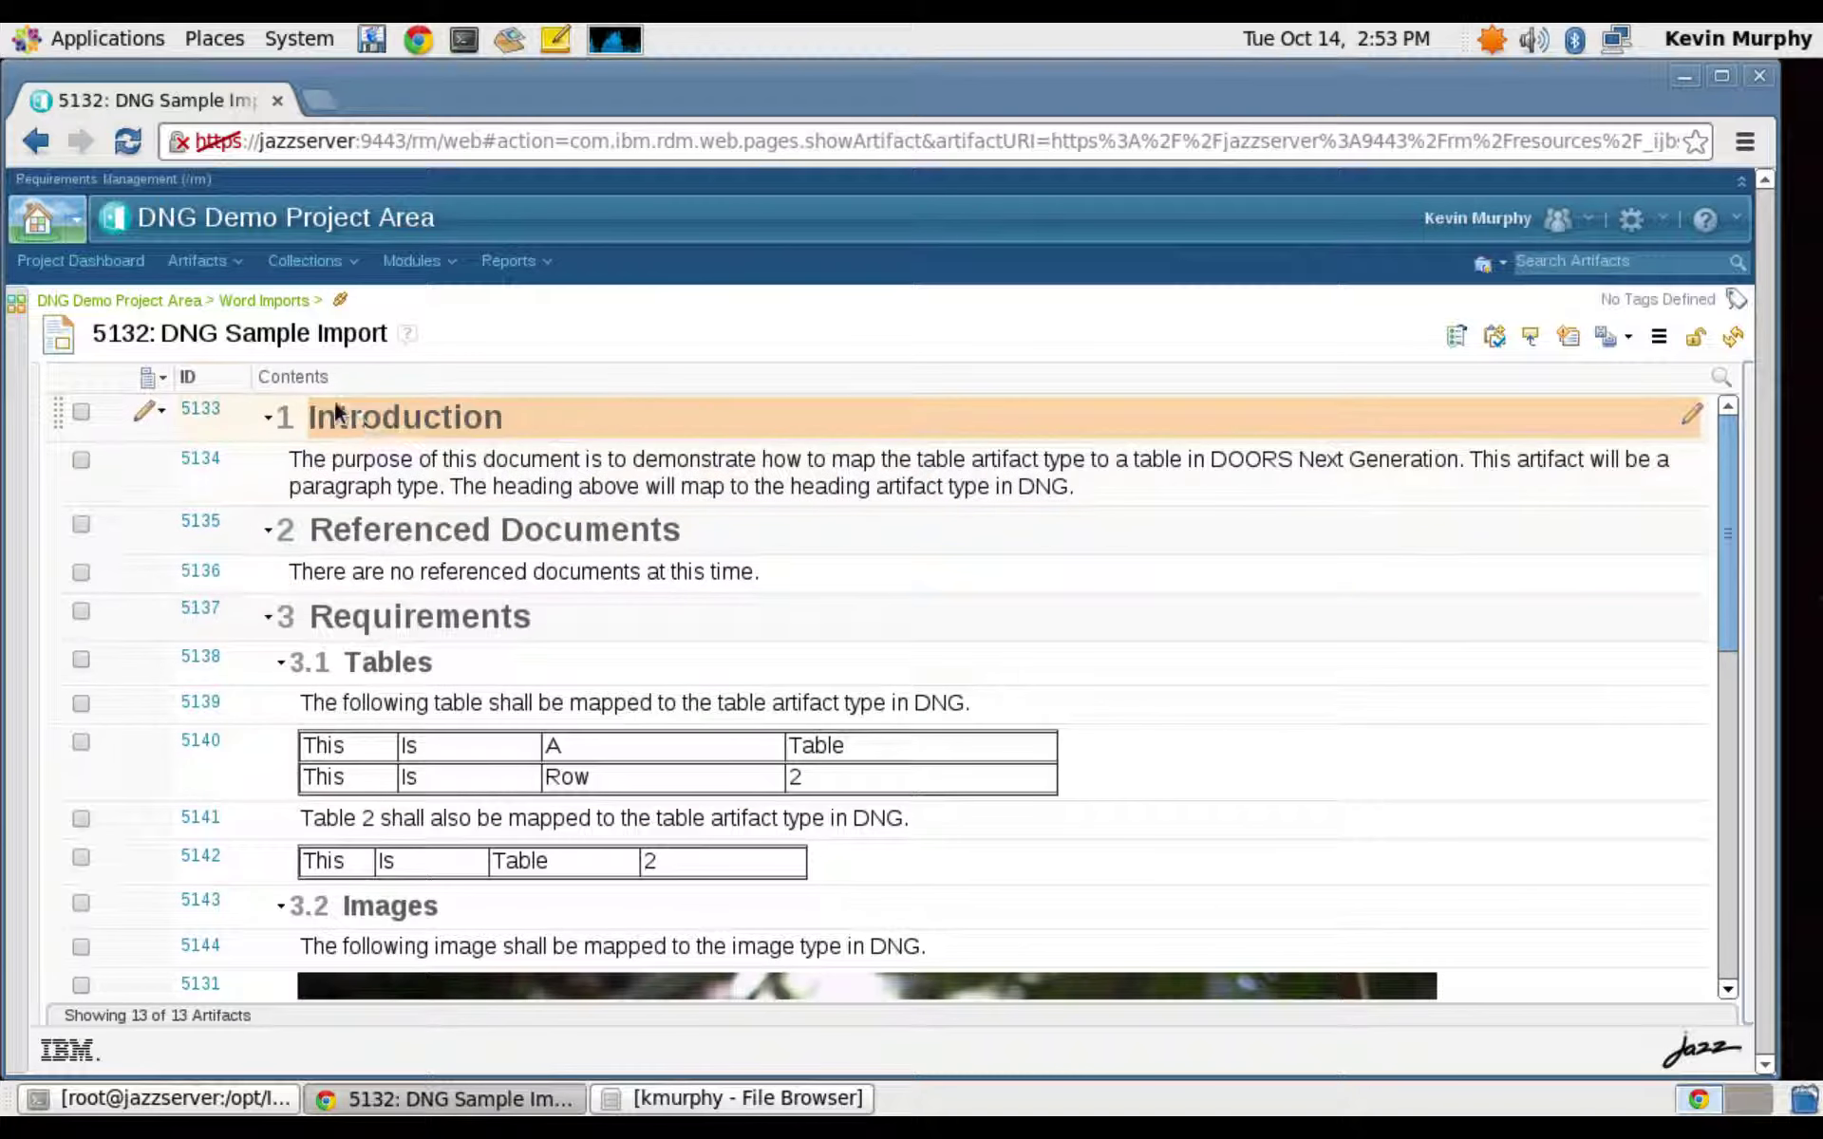
Display the Artifact Type column and change the Table 2 artifact 5142 to the Table artifact type, keeping the normal row style.
{"action": "left_click", "coordinate": [153, 379]}
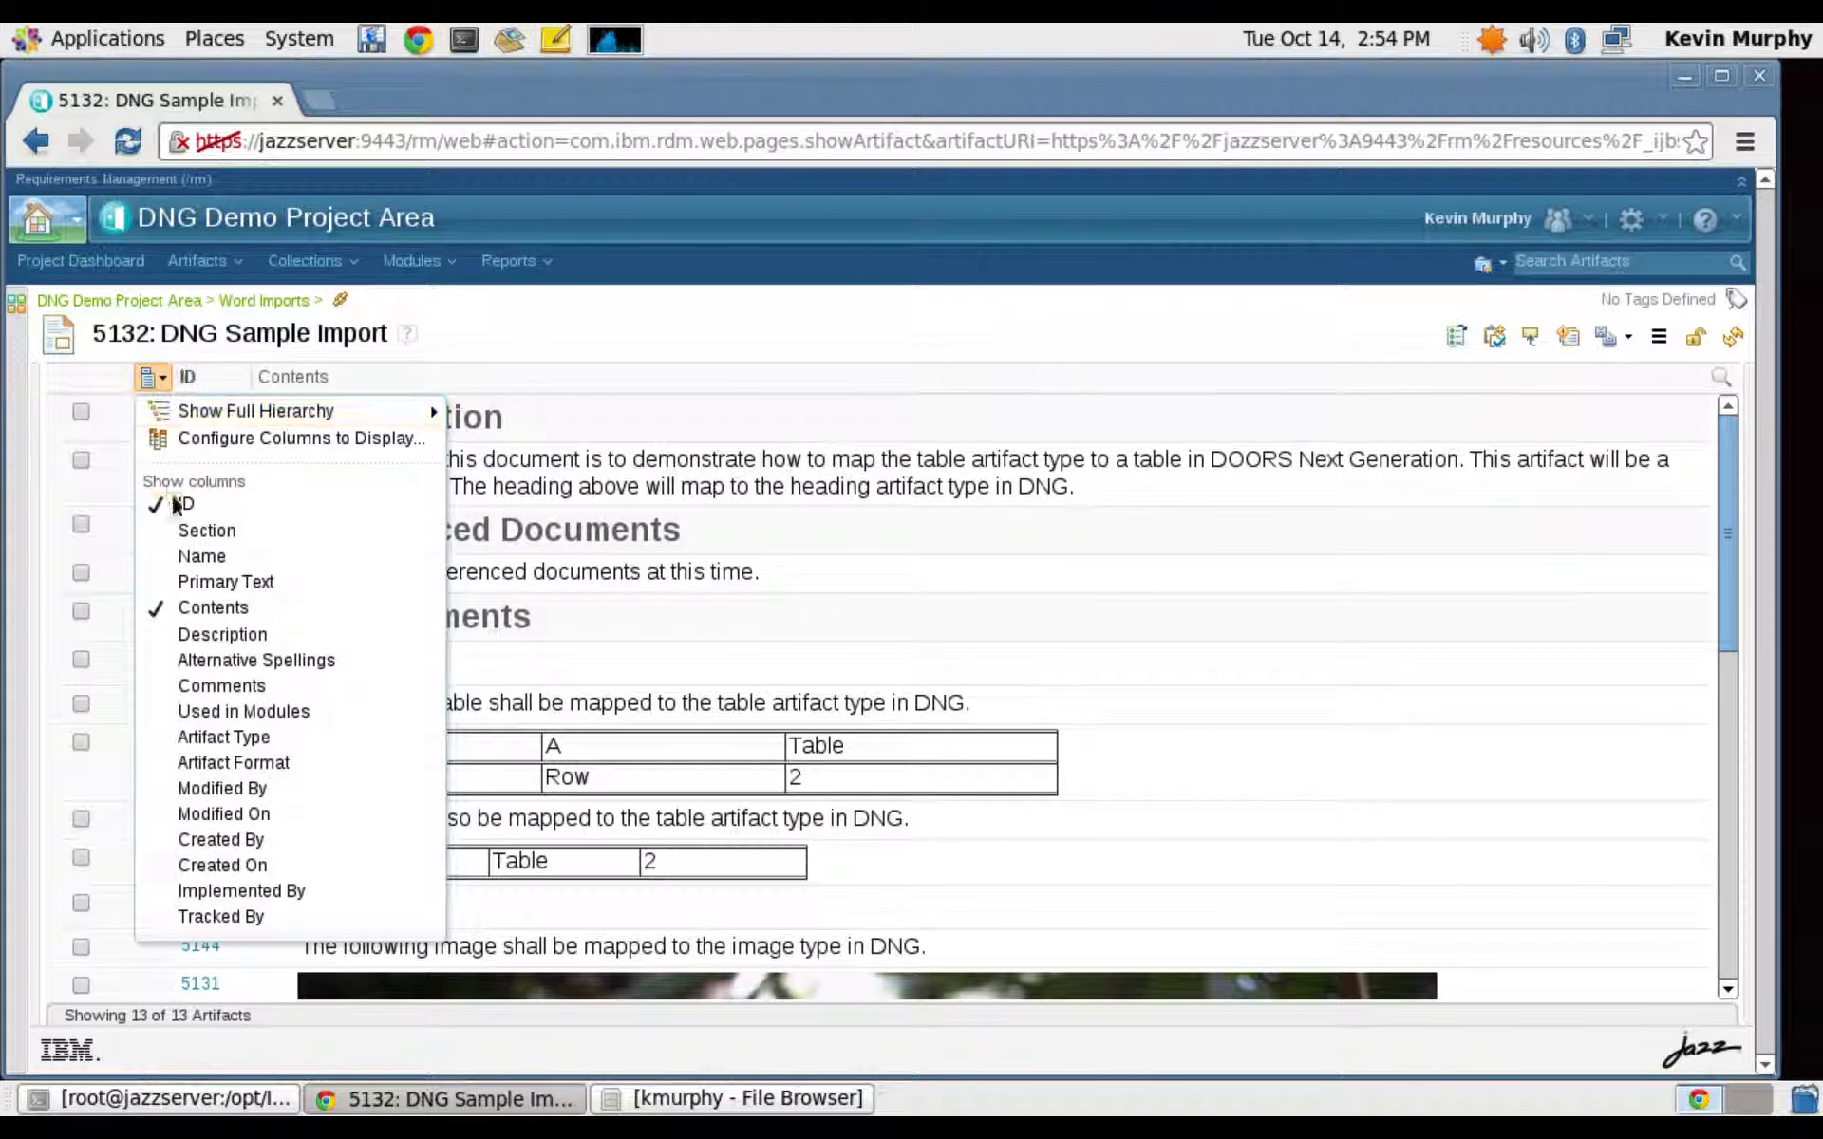
{"action": "left_click", "coordinate": [233, 740]}
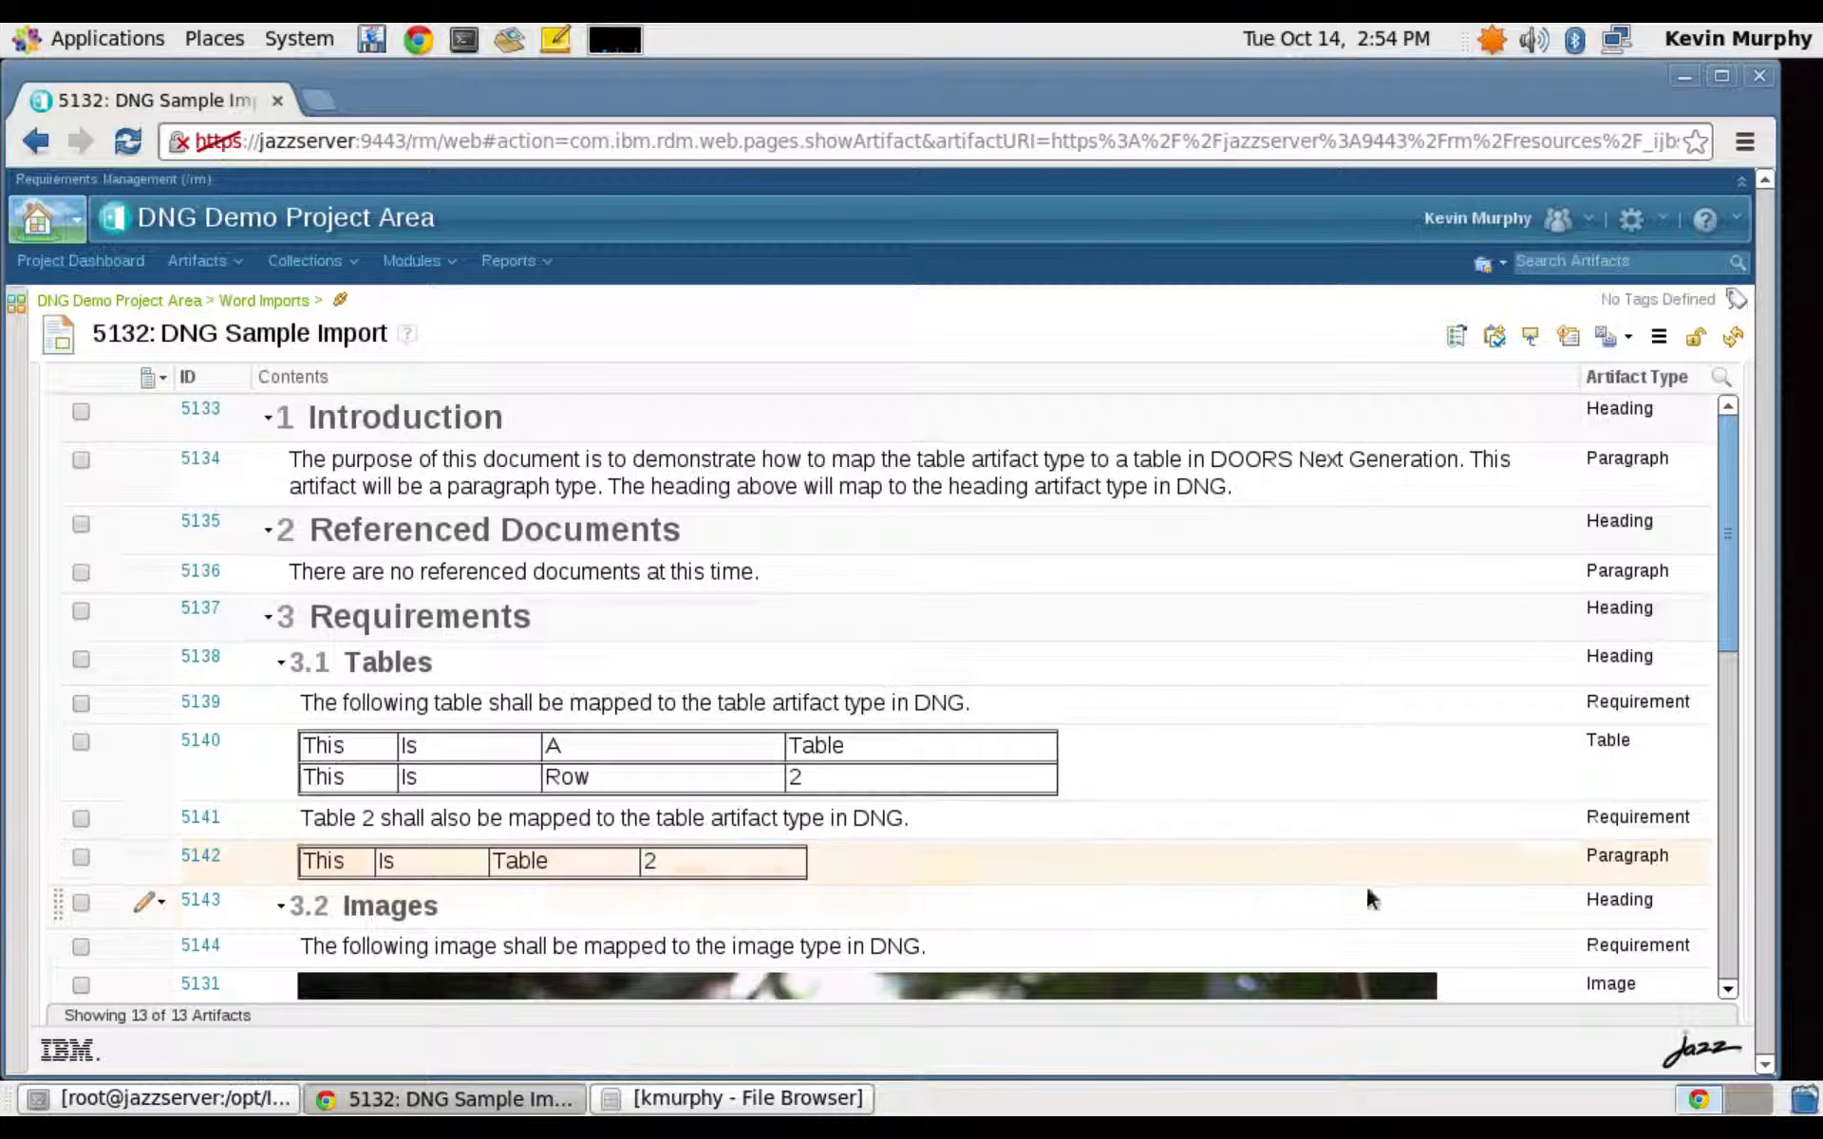
{"action": "left_click", "coordinate": [1560, 864]}
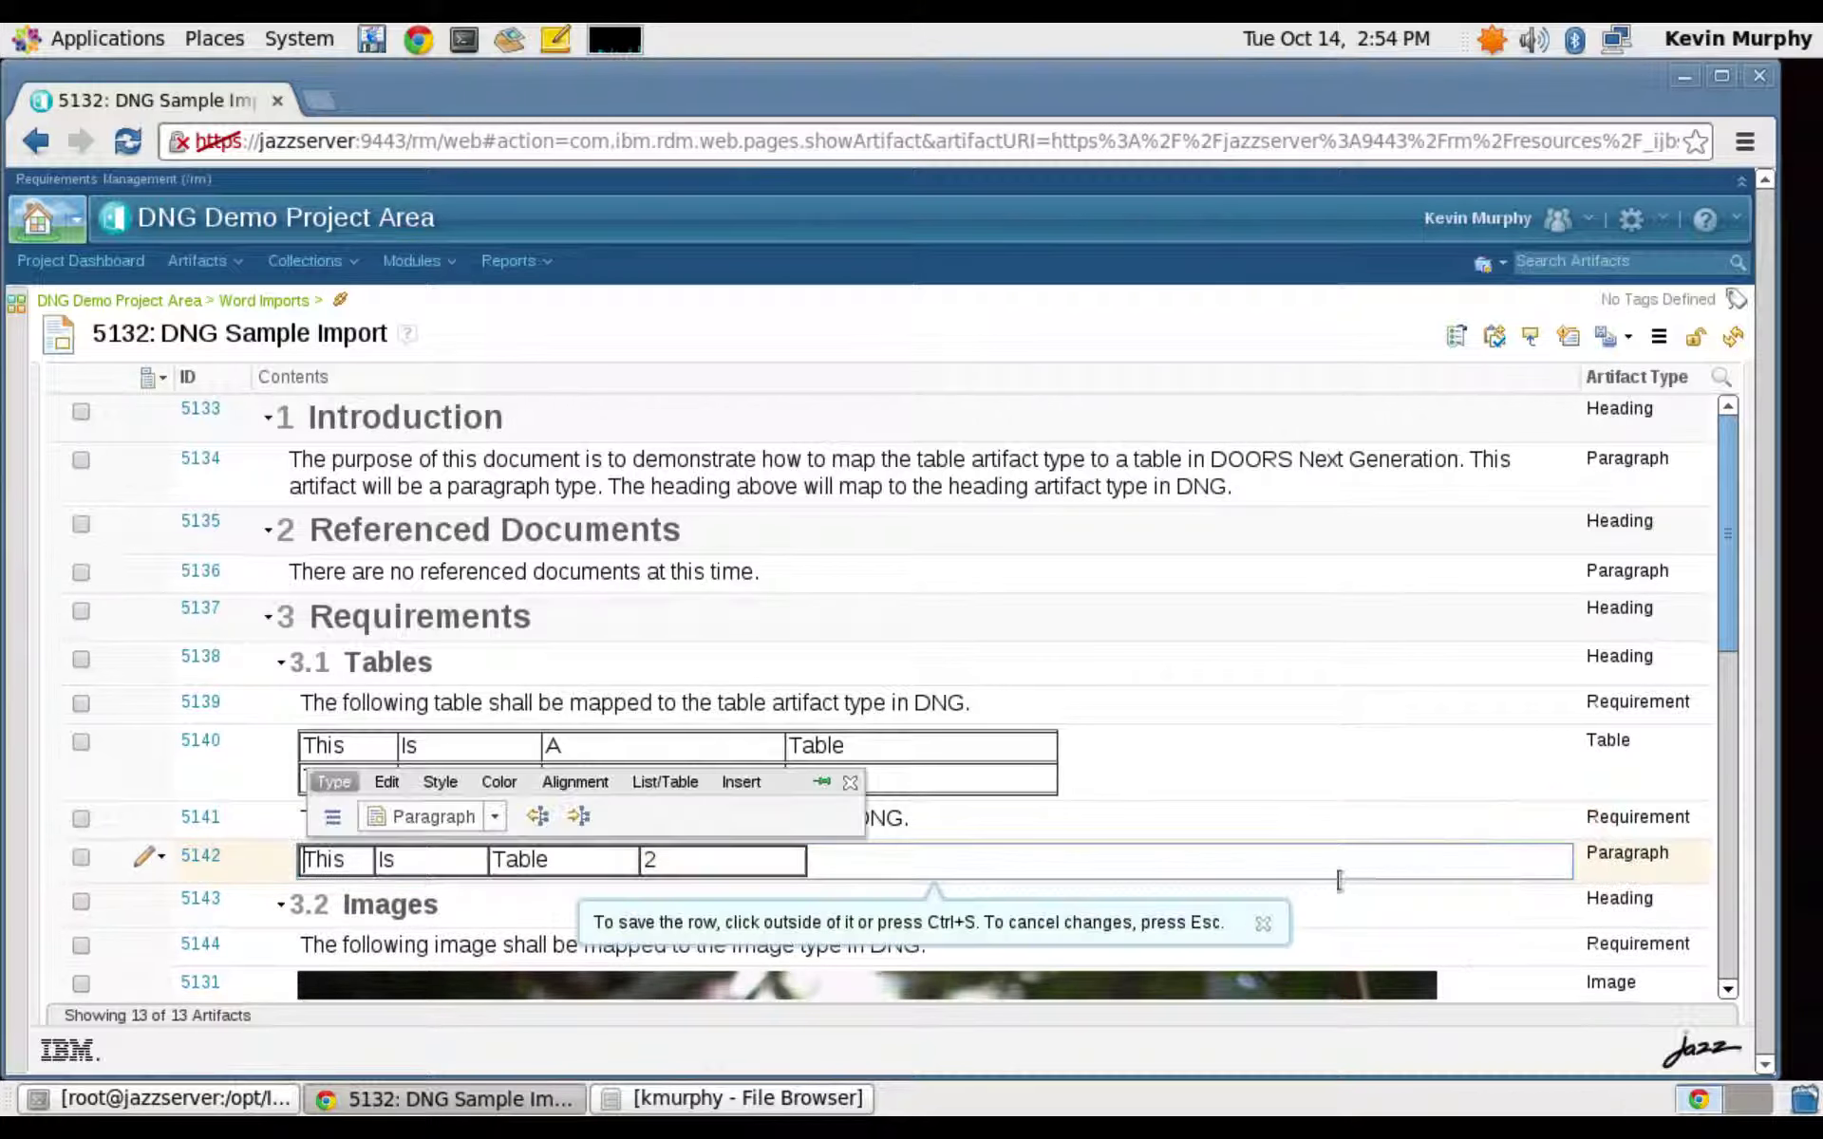
{"action": "left_click", "coordinate": [1263, 925]}
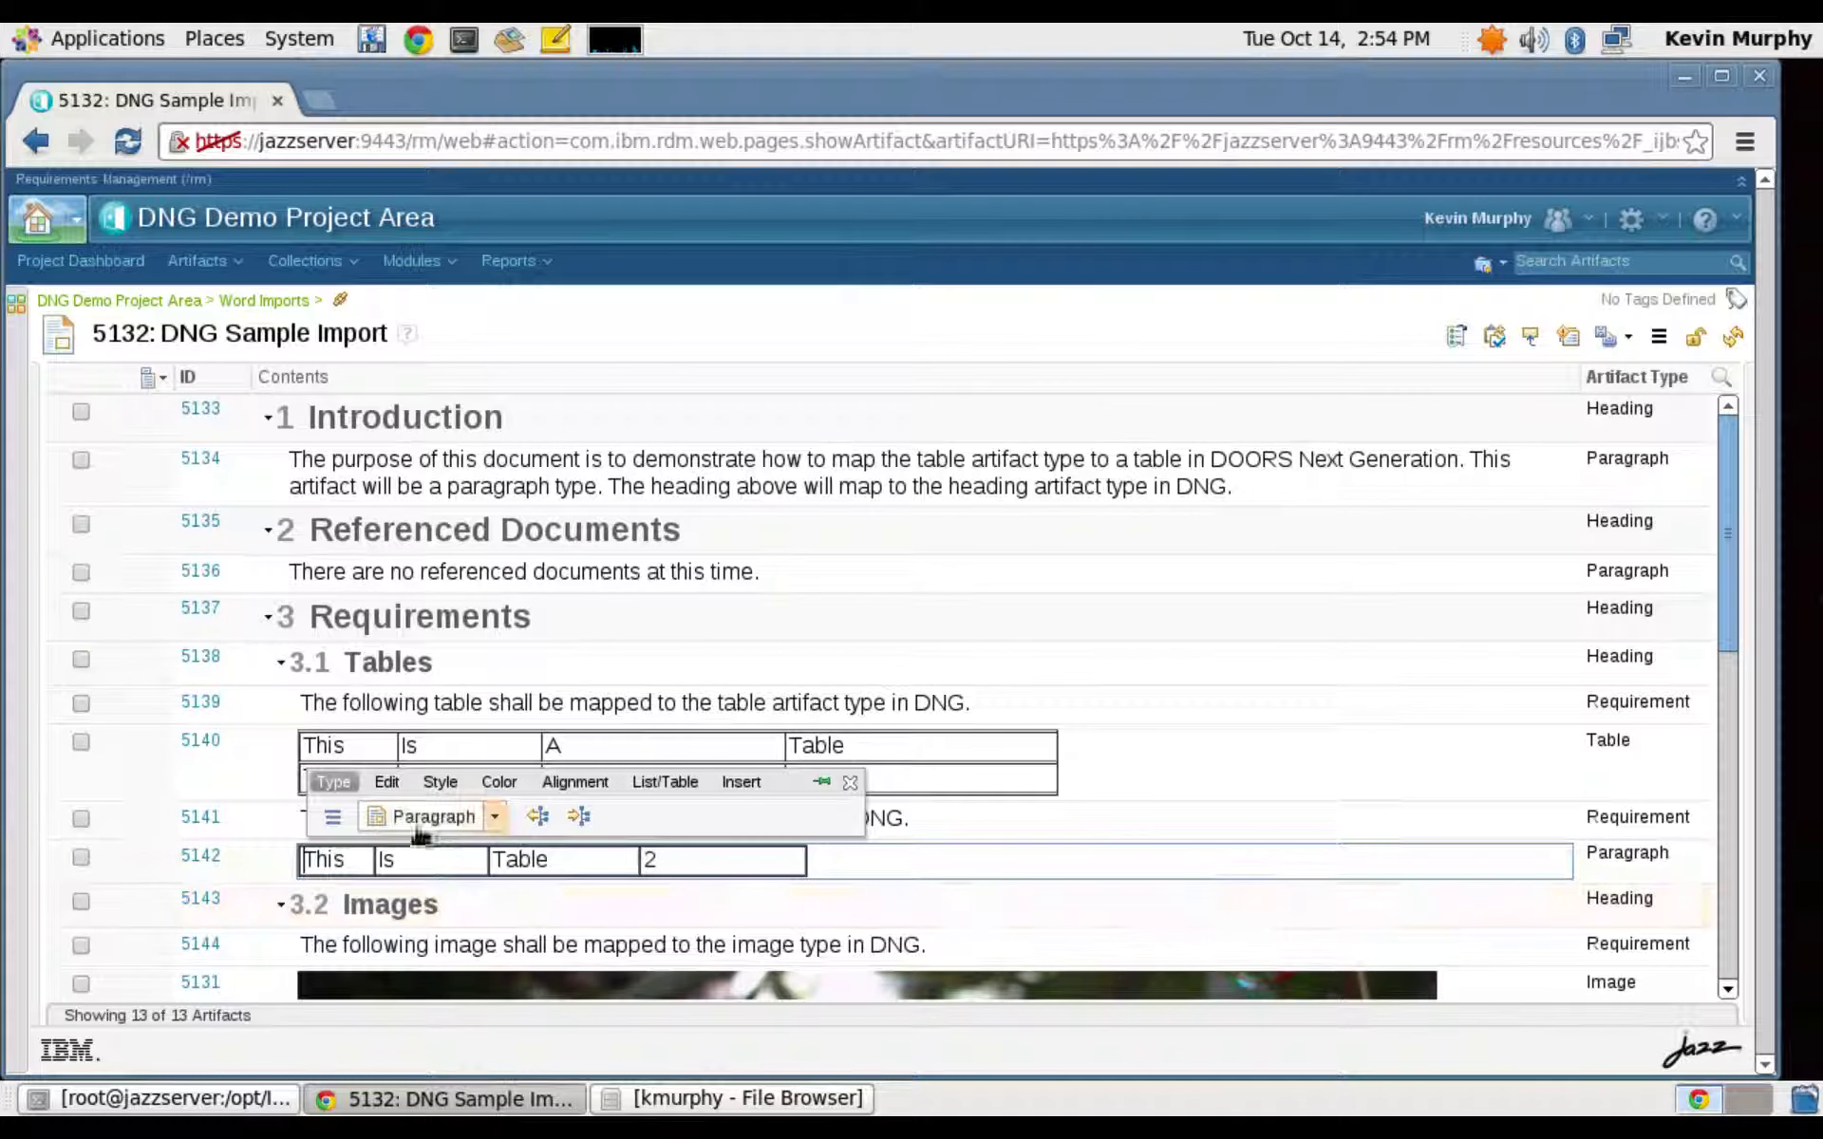
{"action": "left_click", "coordinate": [494, 817]}
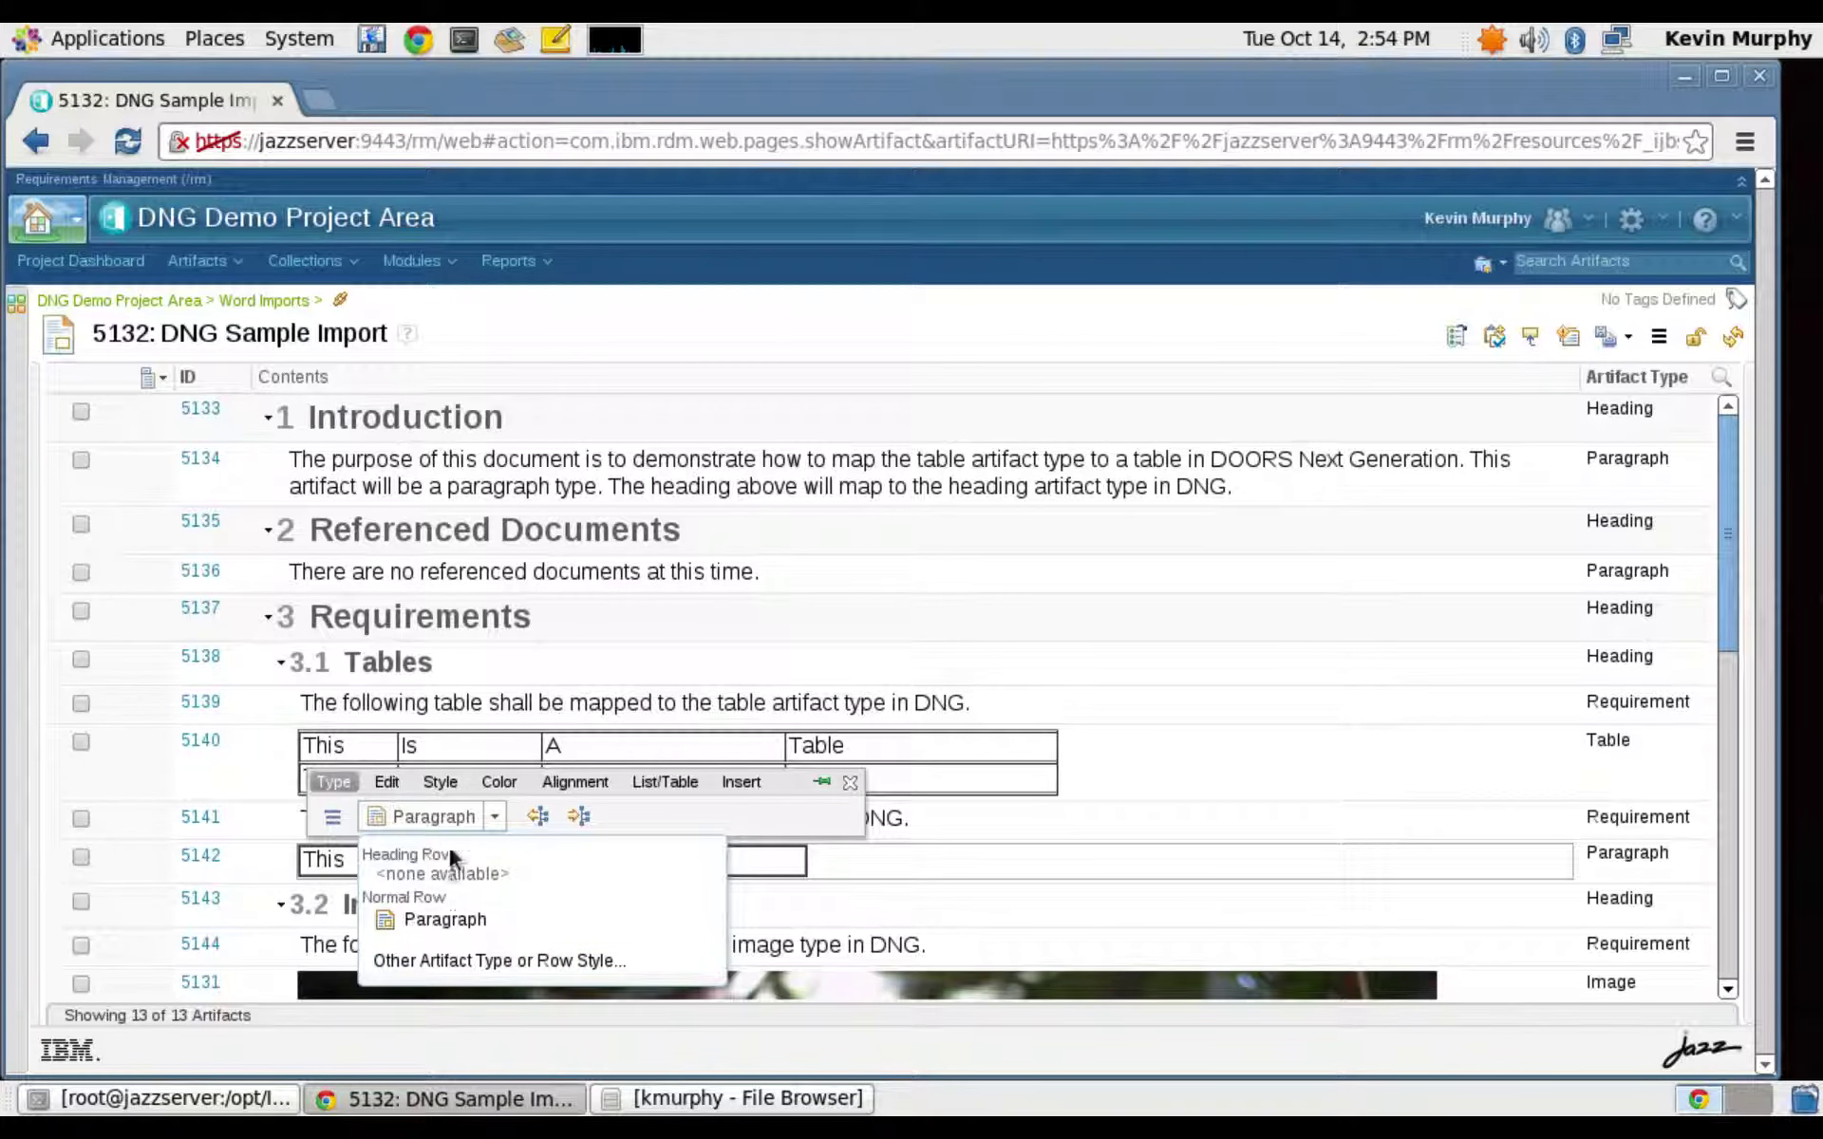
{"action": "left_click", "coordinate": [508, 959]}
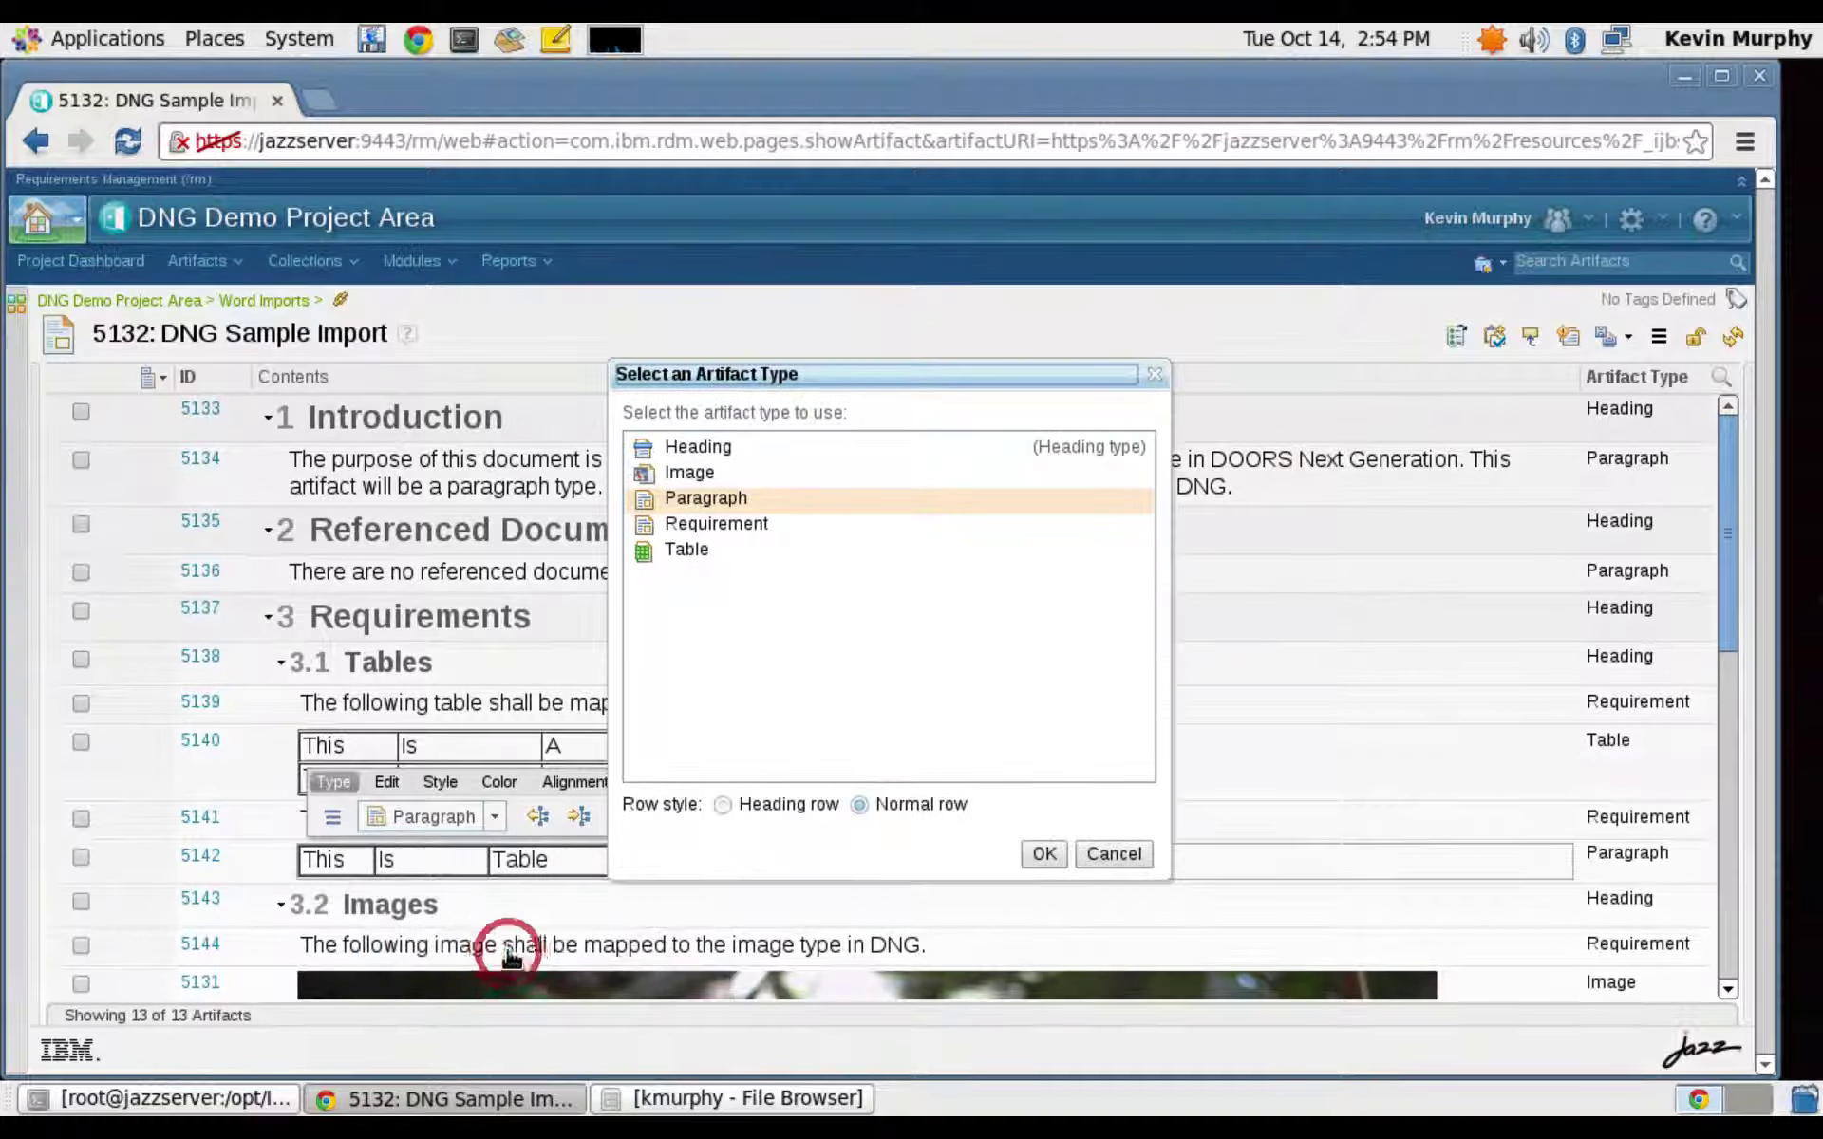
{"action": "left_click", "coordinate": [699, 549]}
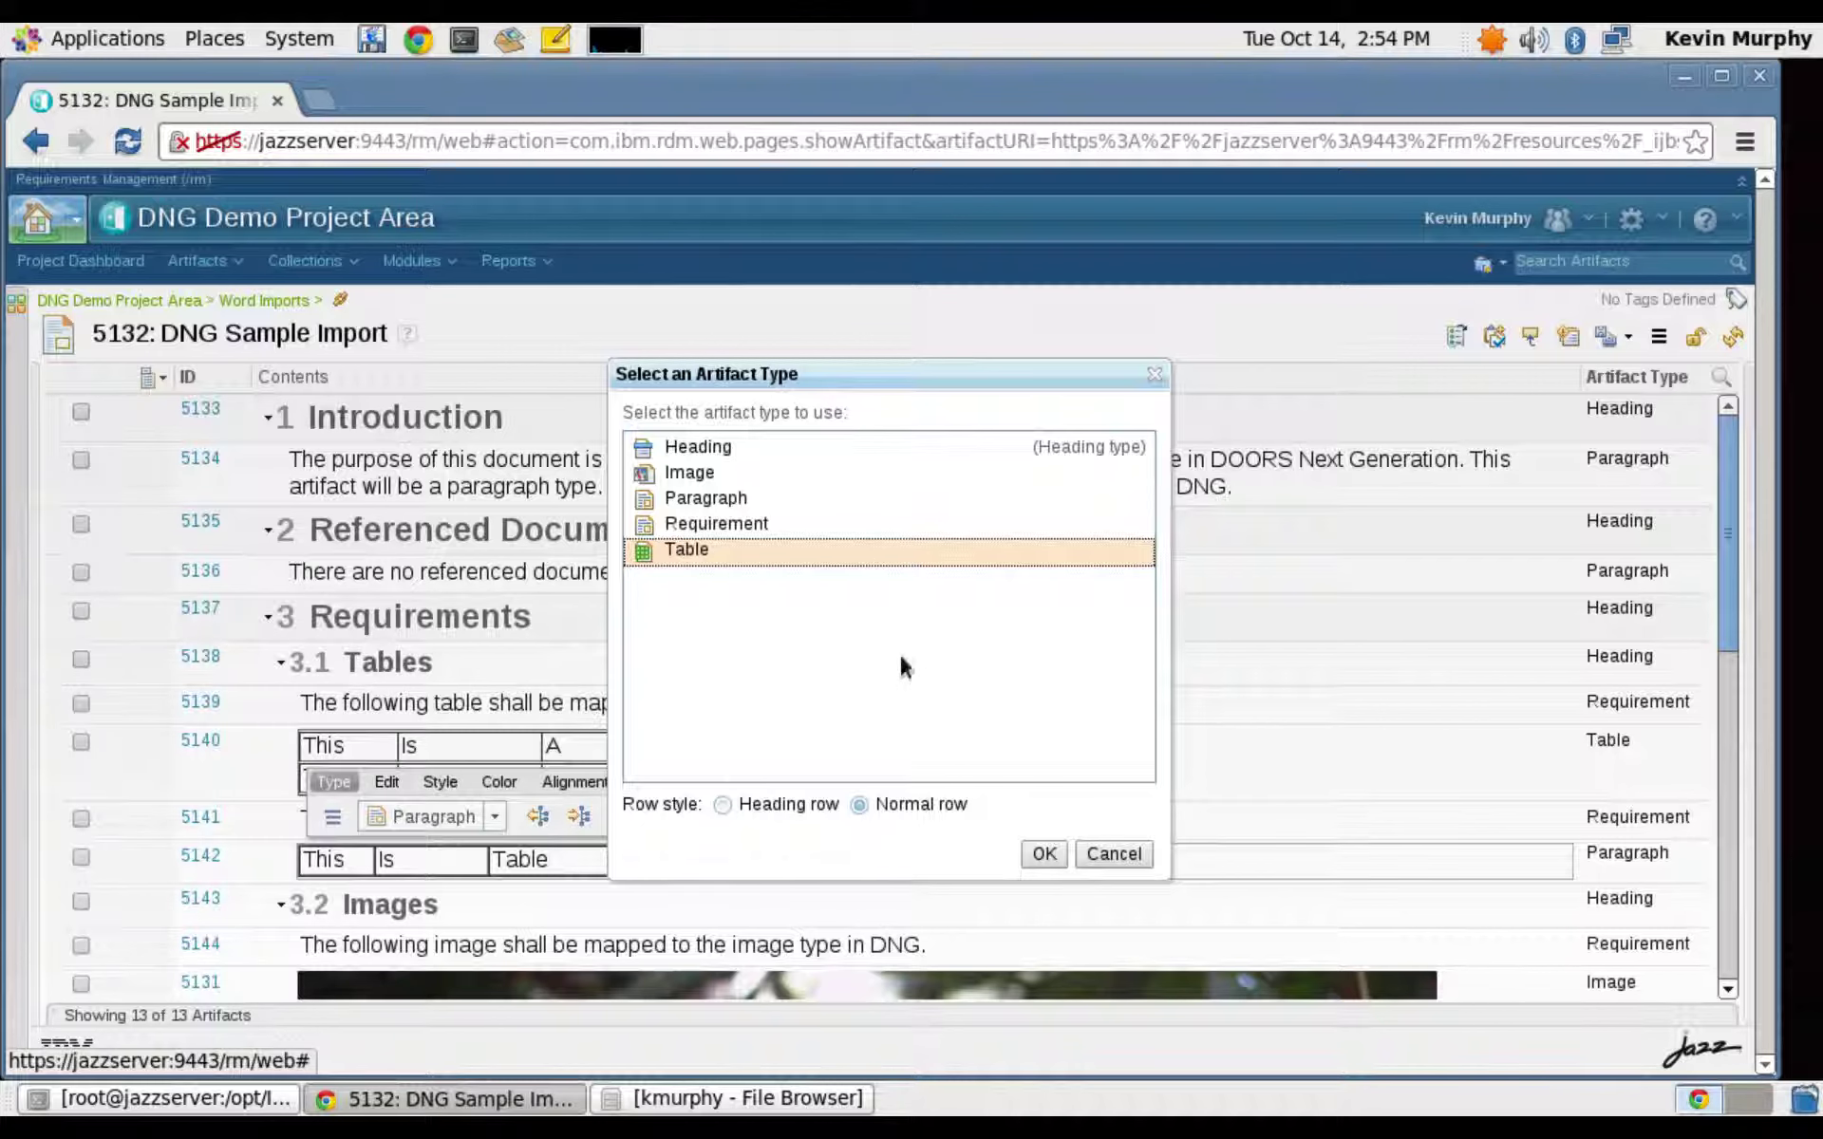
{"action": "left_click", "coordinate": [1045, 853]}
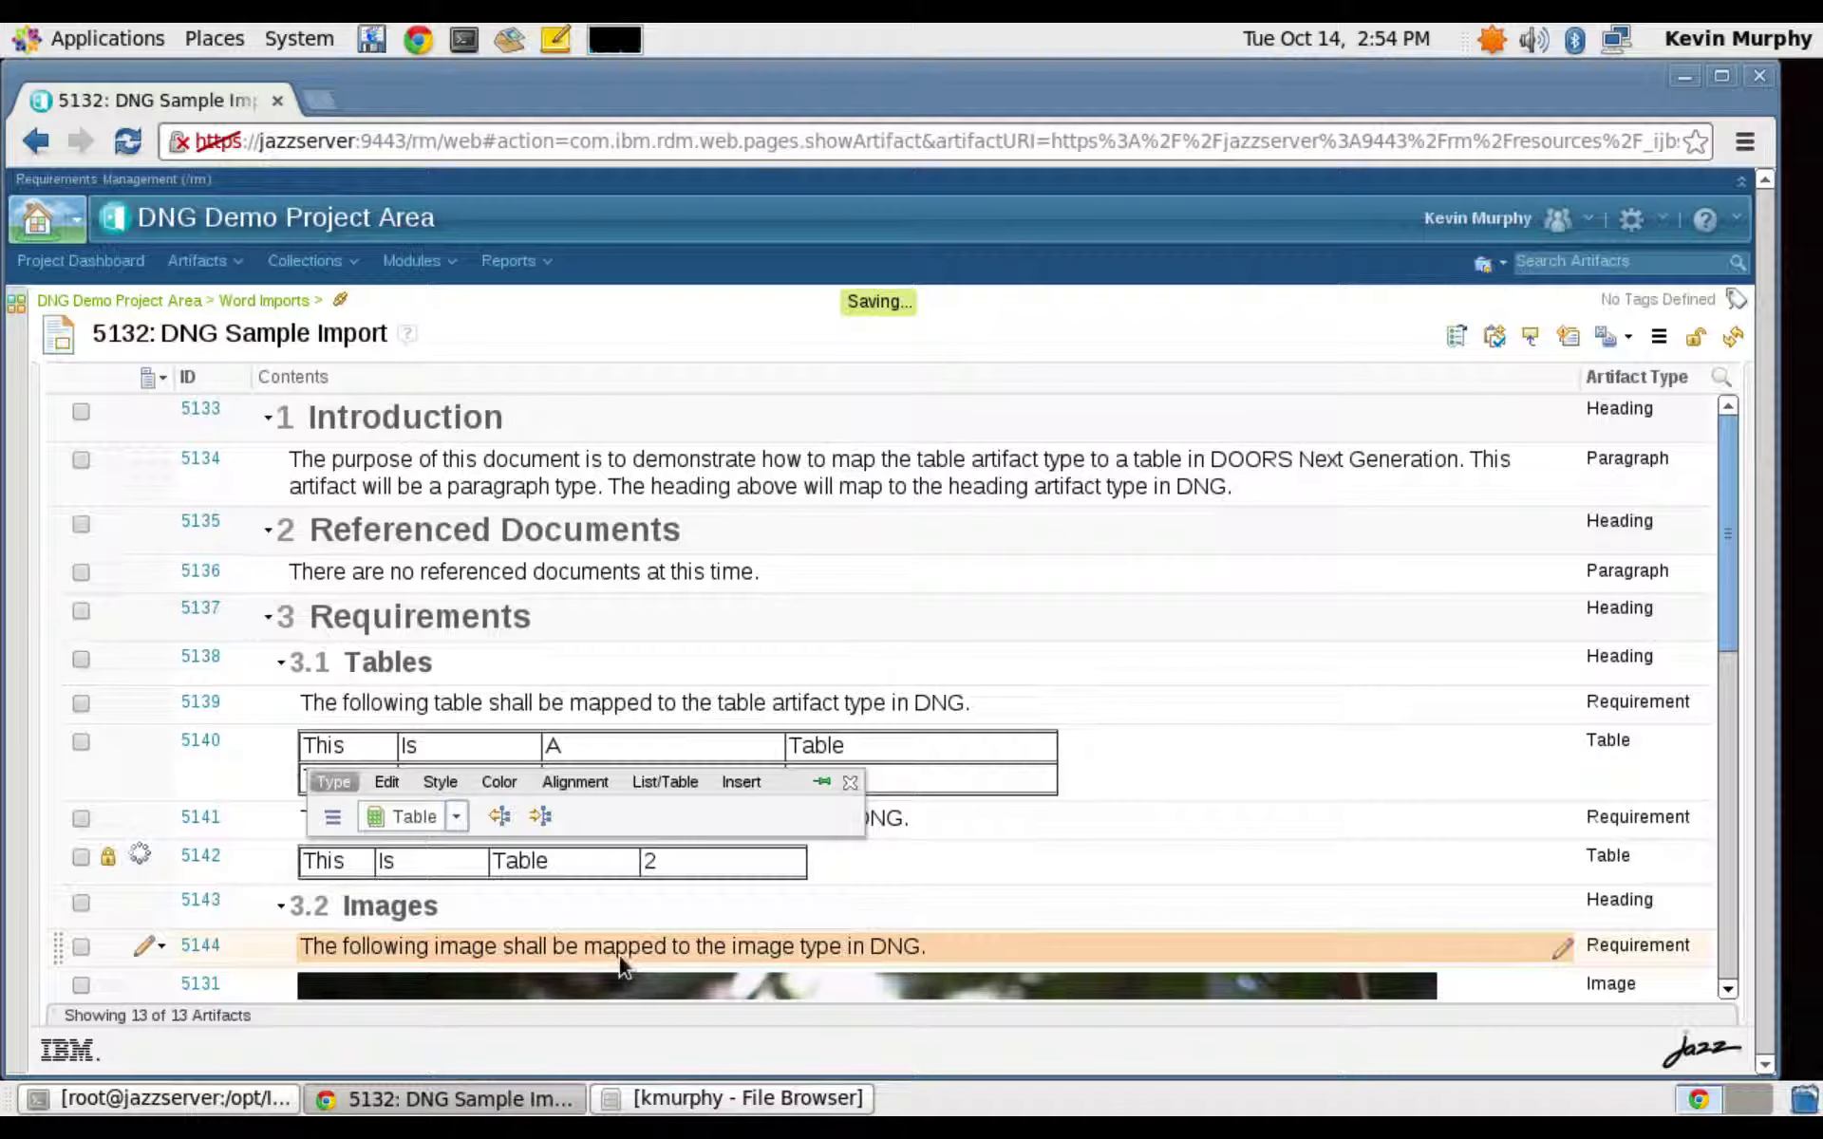
{"action": "left_click", "coordinate": [851, 784]}
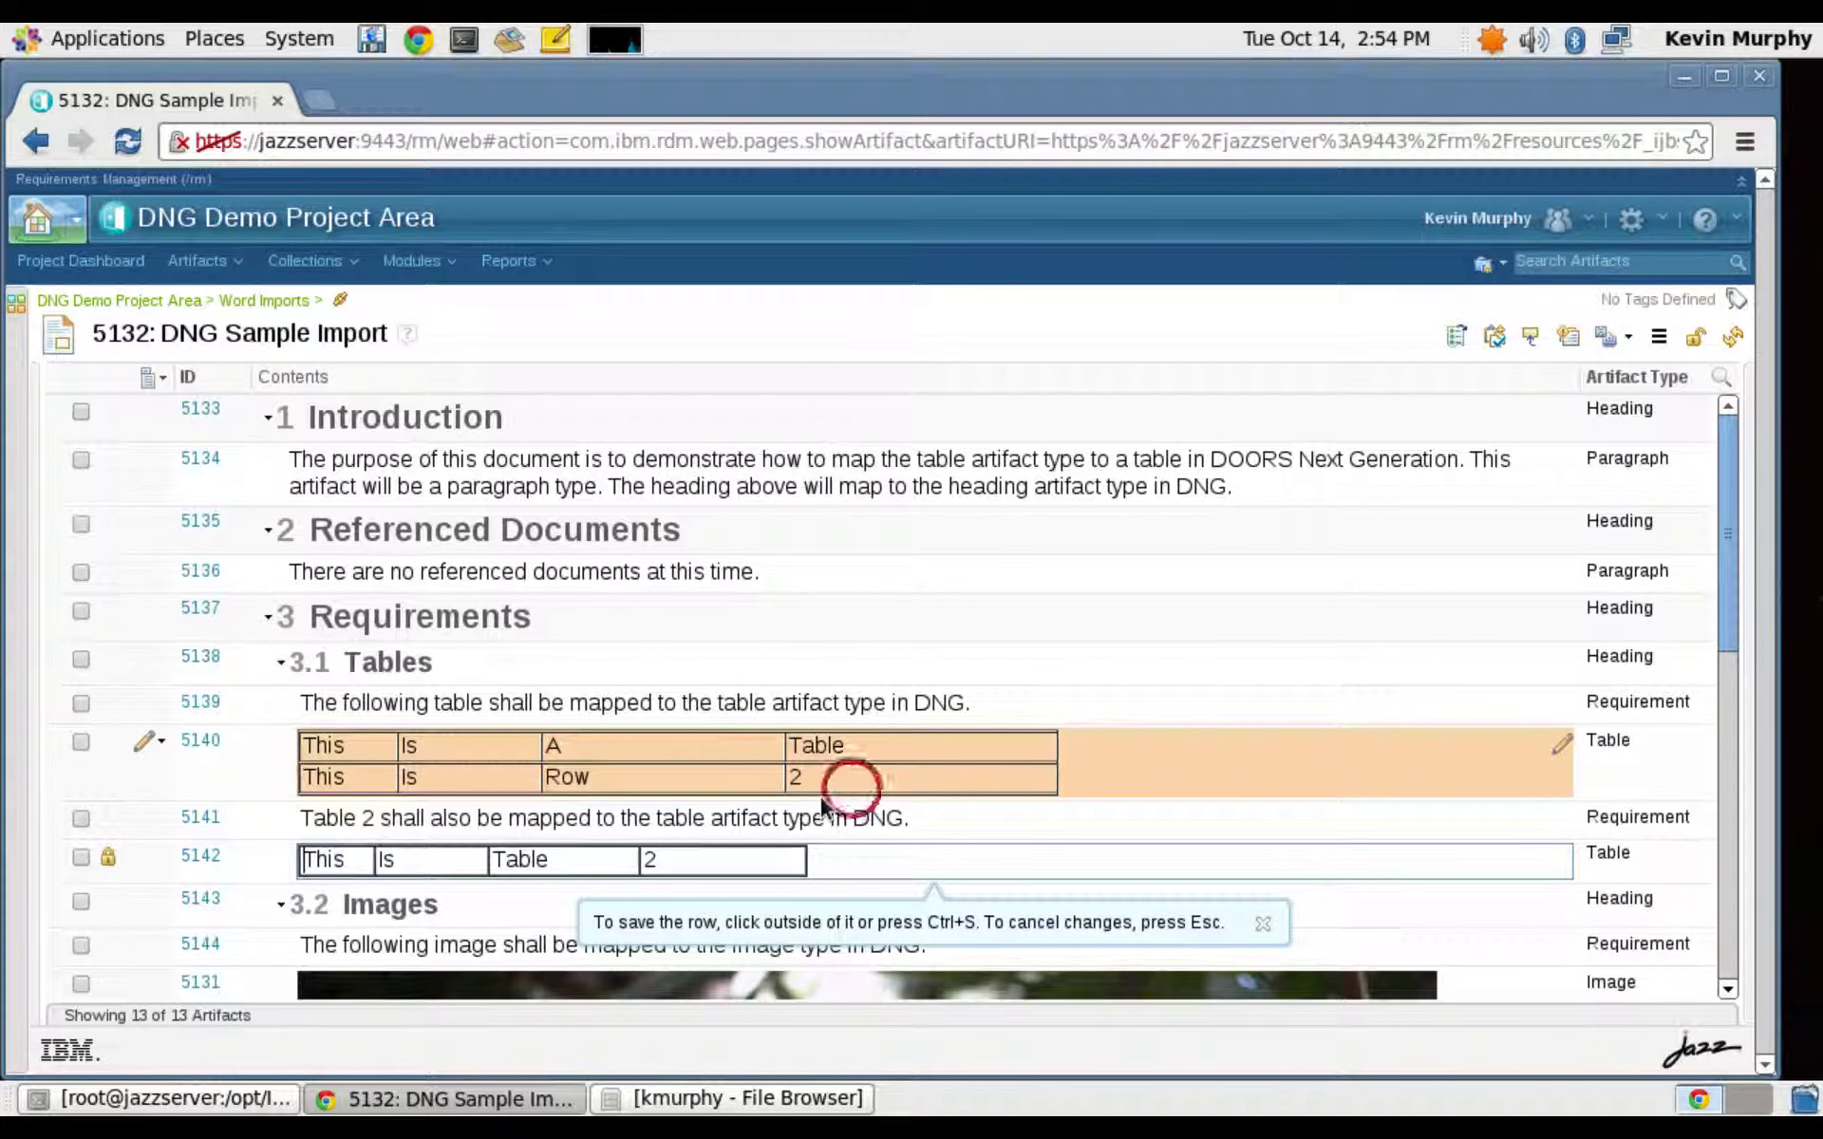
{"action": "left_click", "coordinate": [1131, 838]}
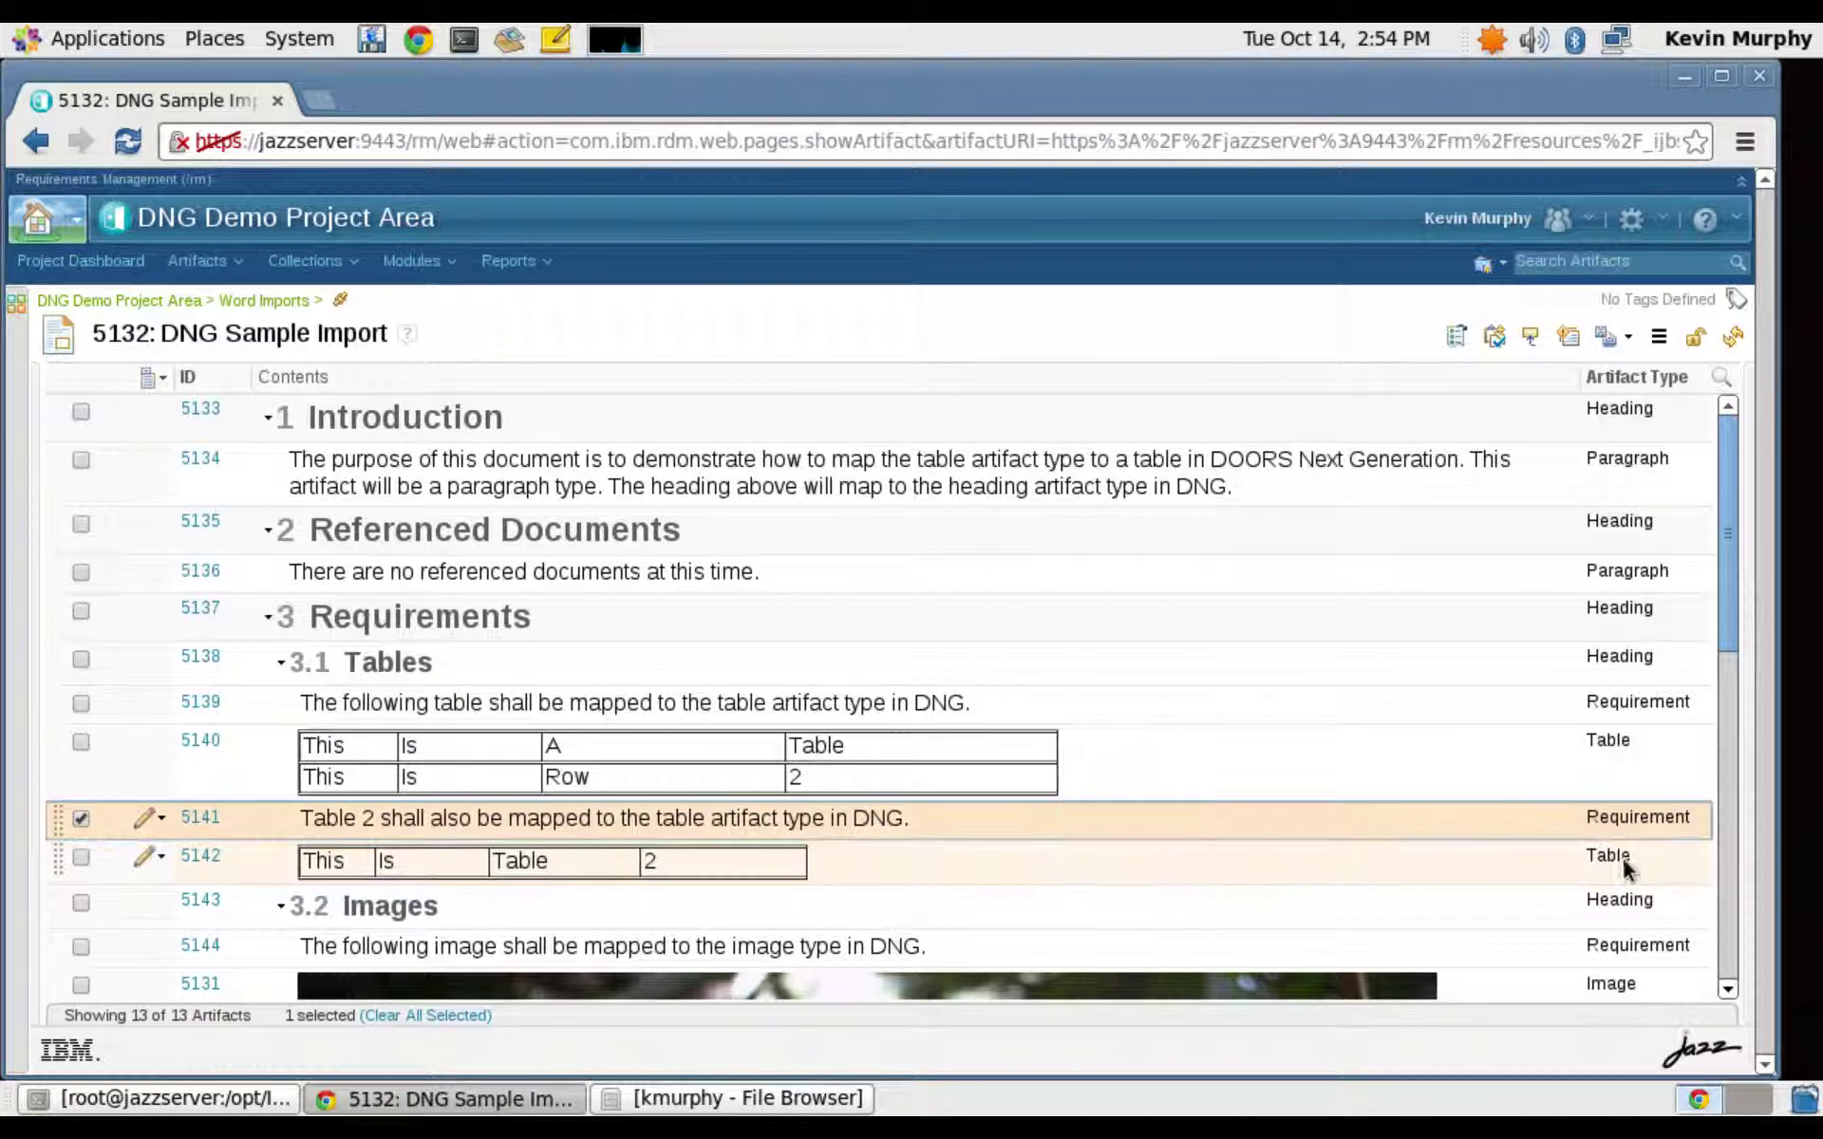
Examine the artifact type choices in the attributes of requirement 5144 above the image, and close them without saving.
{"action": "scroll", "coordinate": [762, 818], "scroll_direction": "down", "scroll_amount": 4}
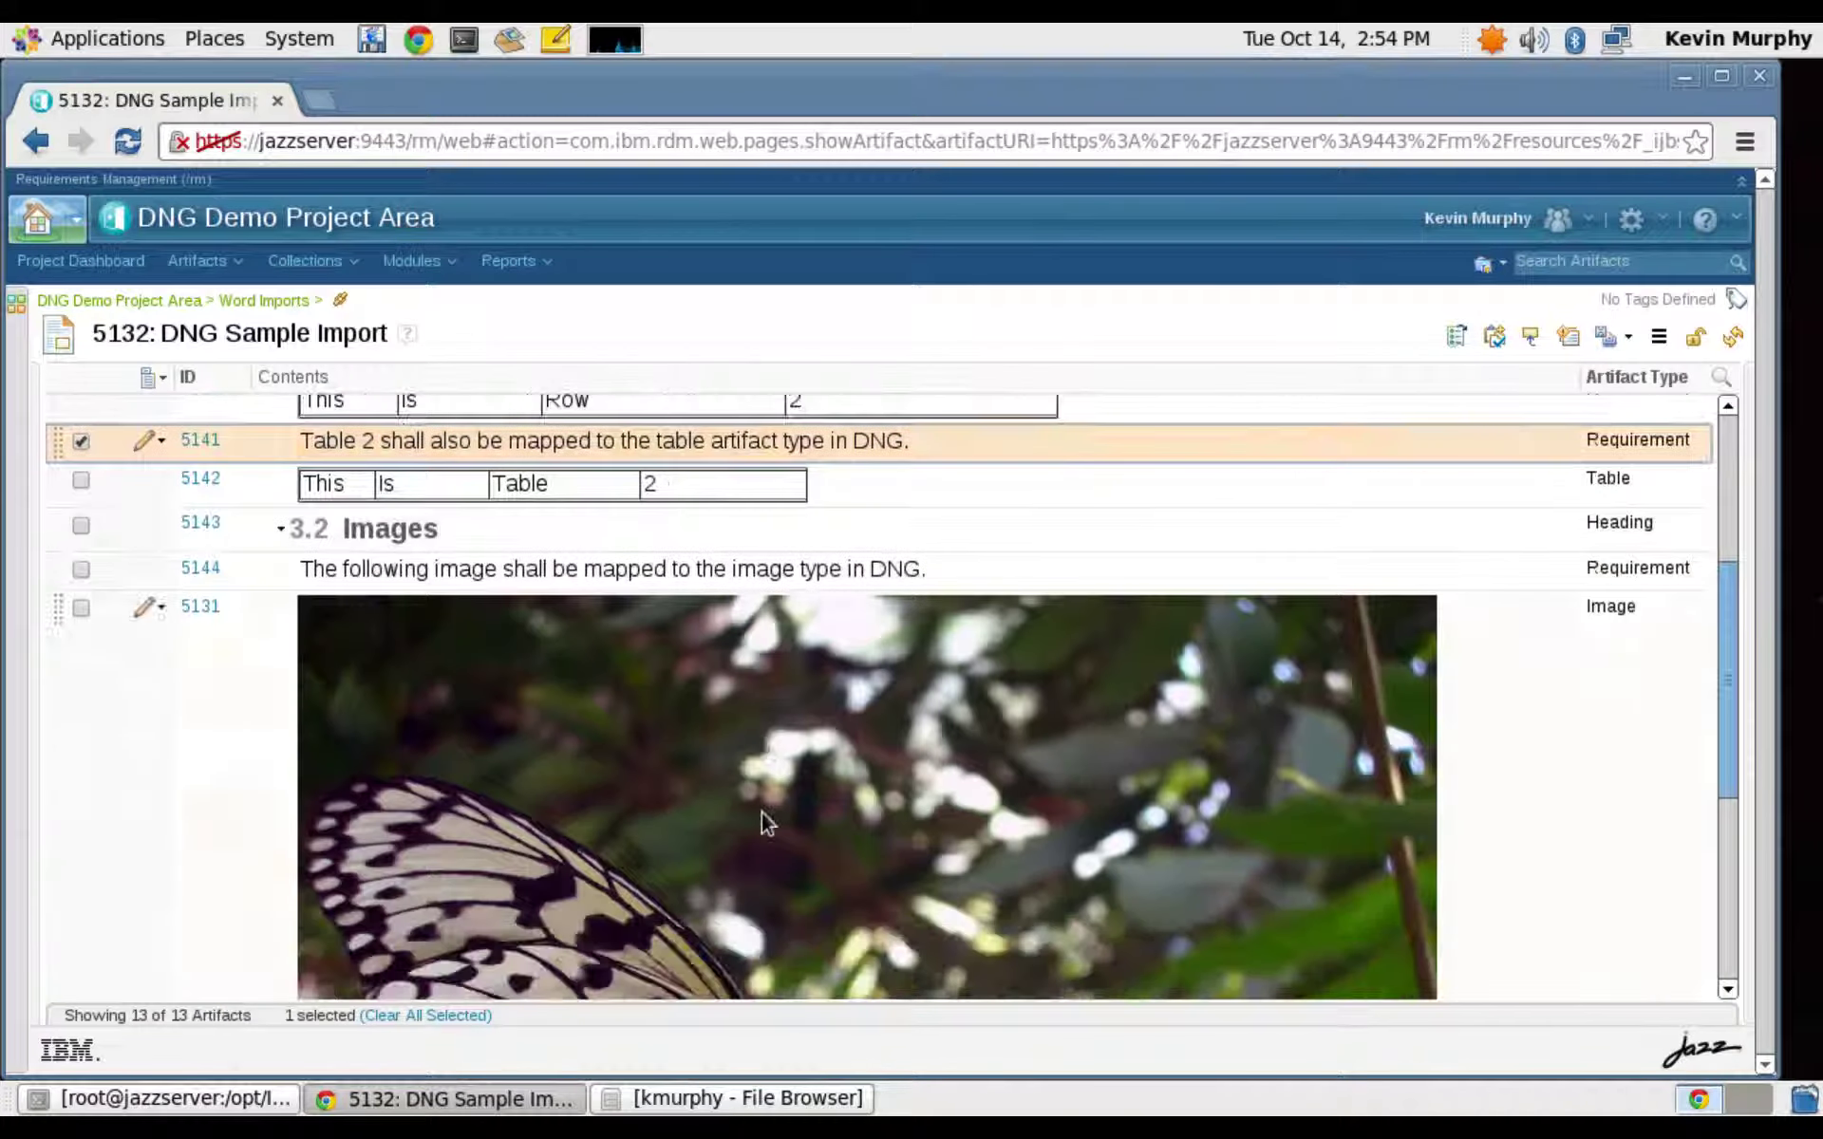
{"action": "left_click", "coordinate": [955, 568]}
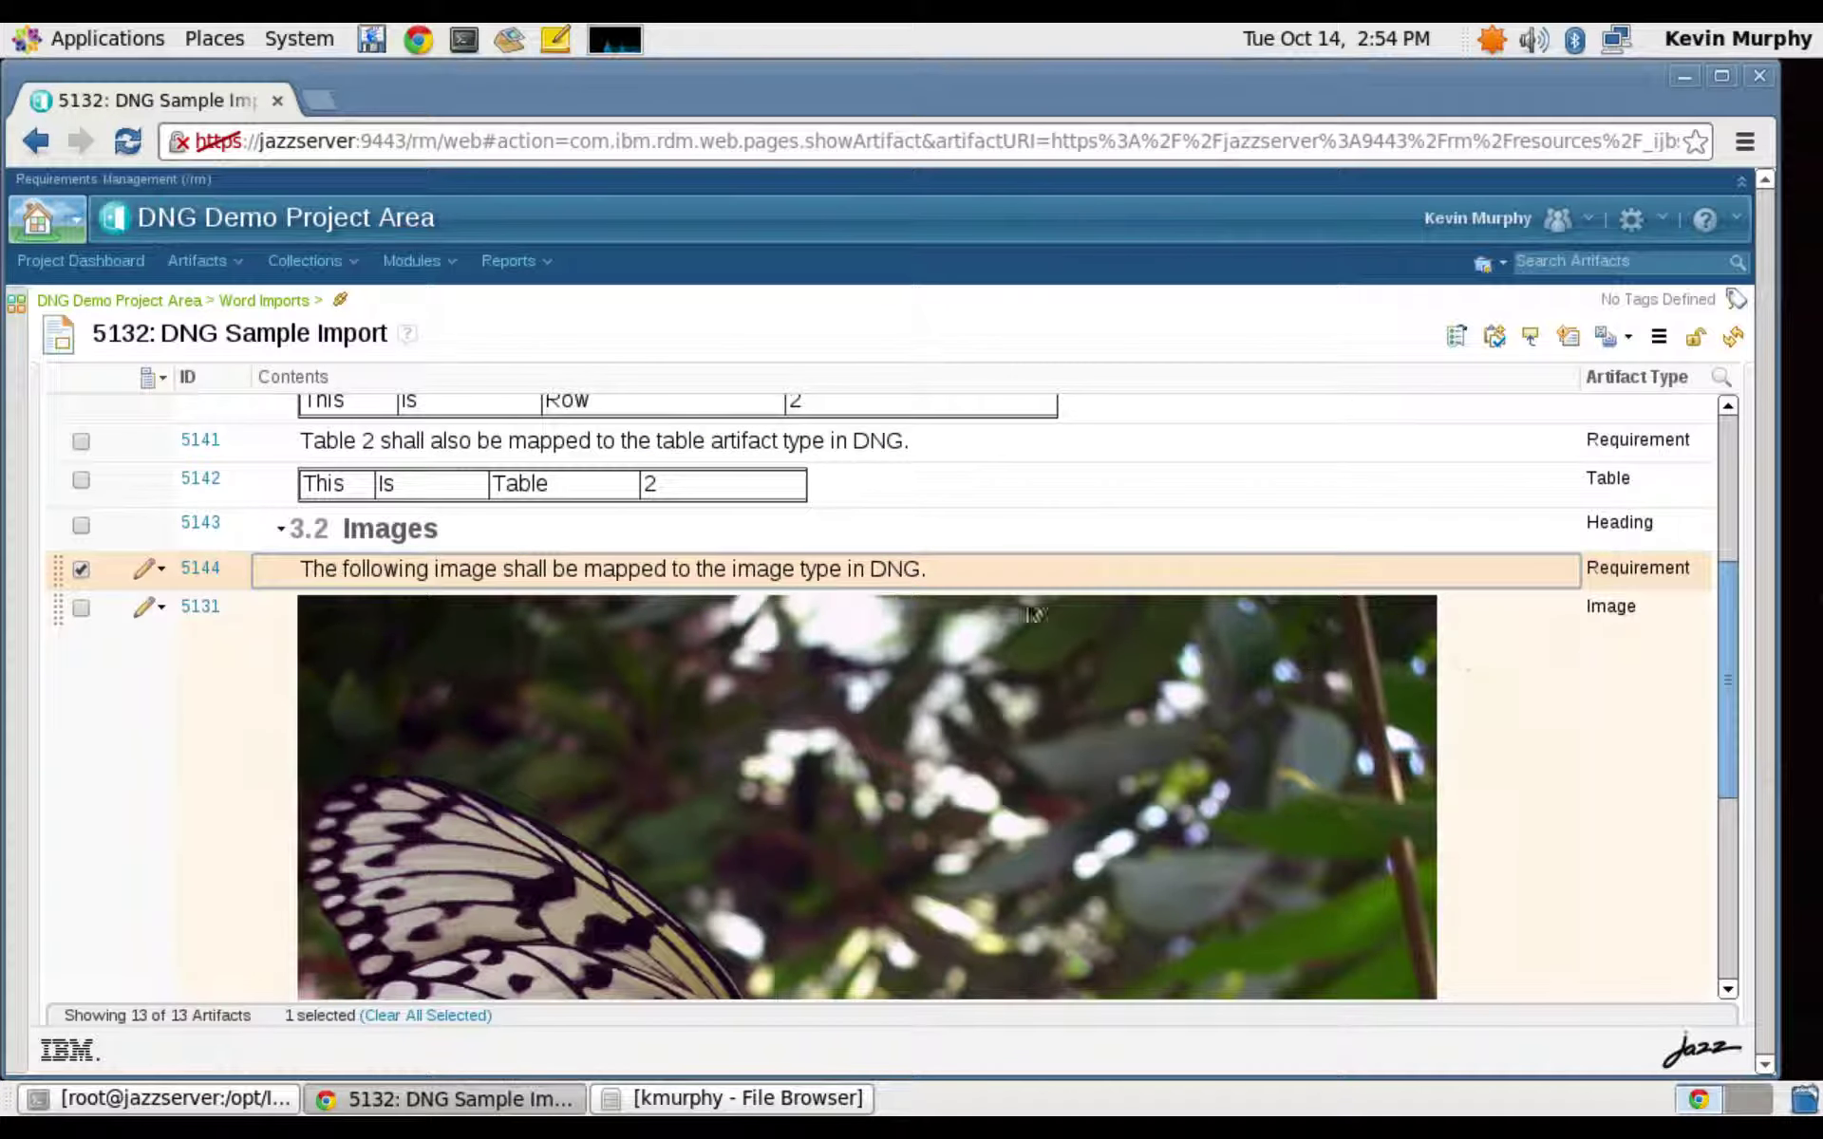
{"action": "left_click", "coordinate": [150, 575]}
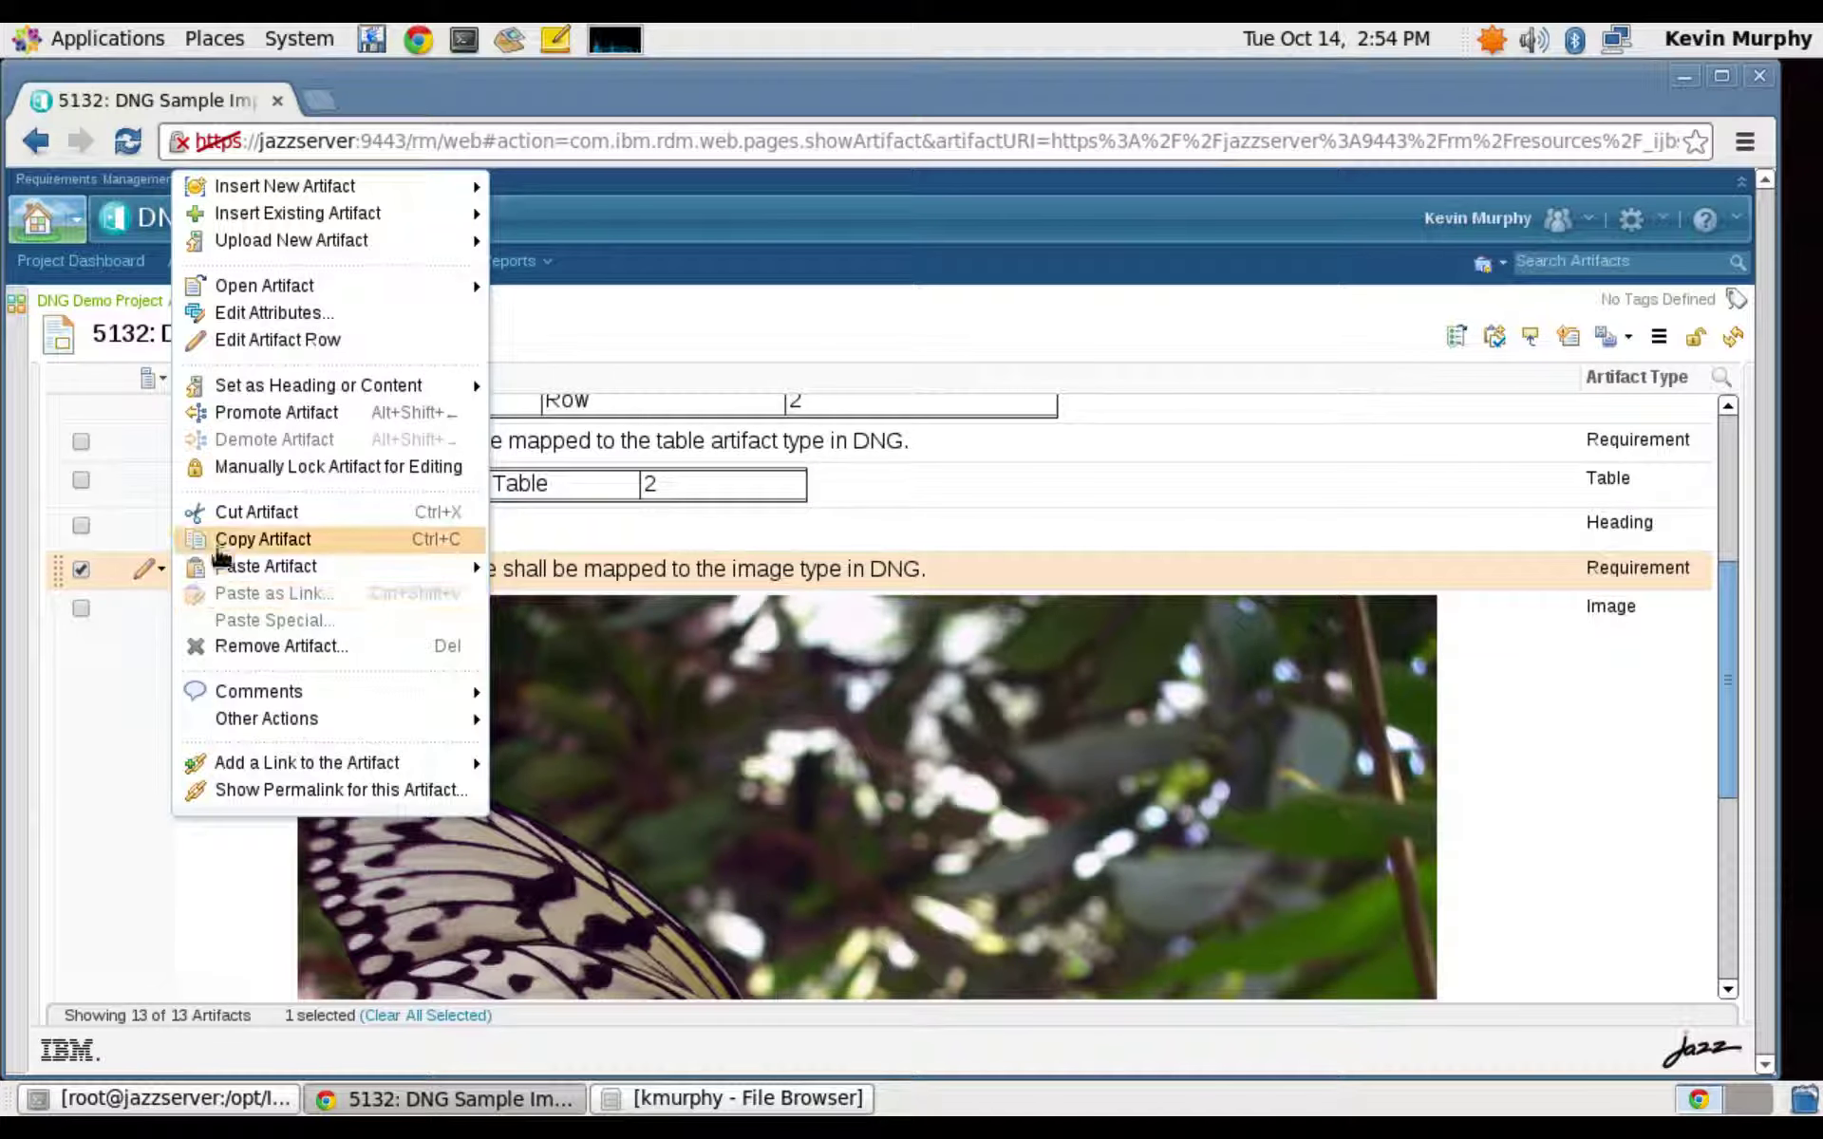
{"action": "left_click", "coordinate": [263, 315]}
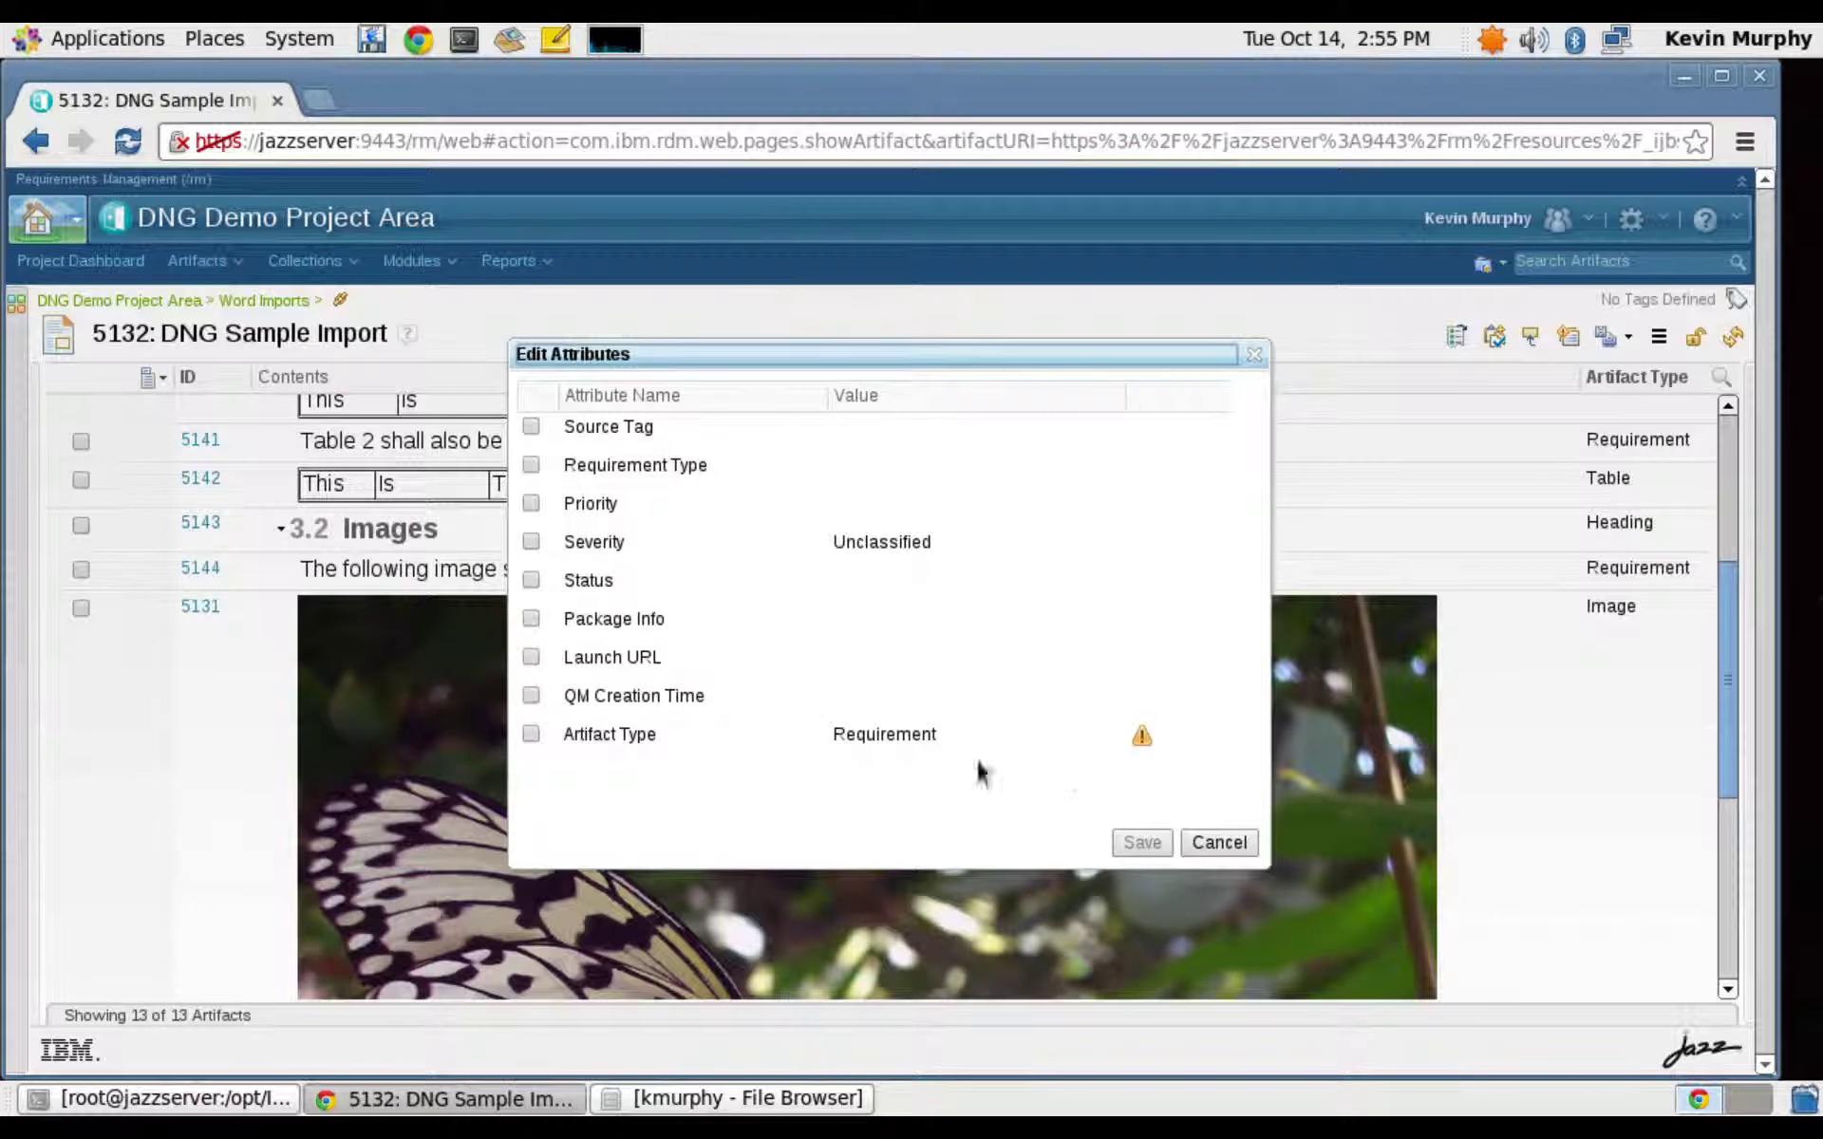
{"action": "left_click", "coordinate": [532, 733]}
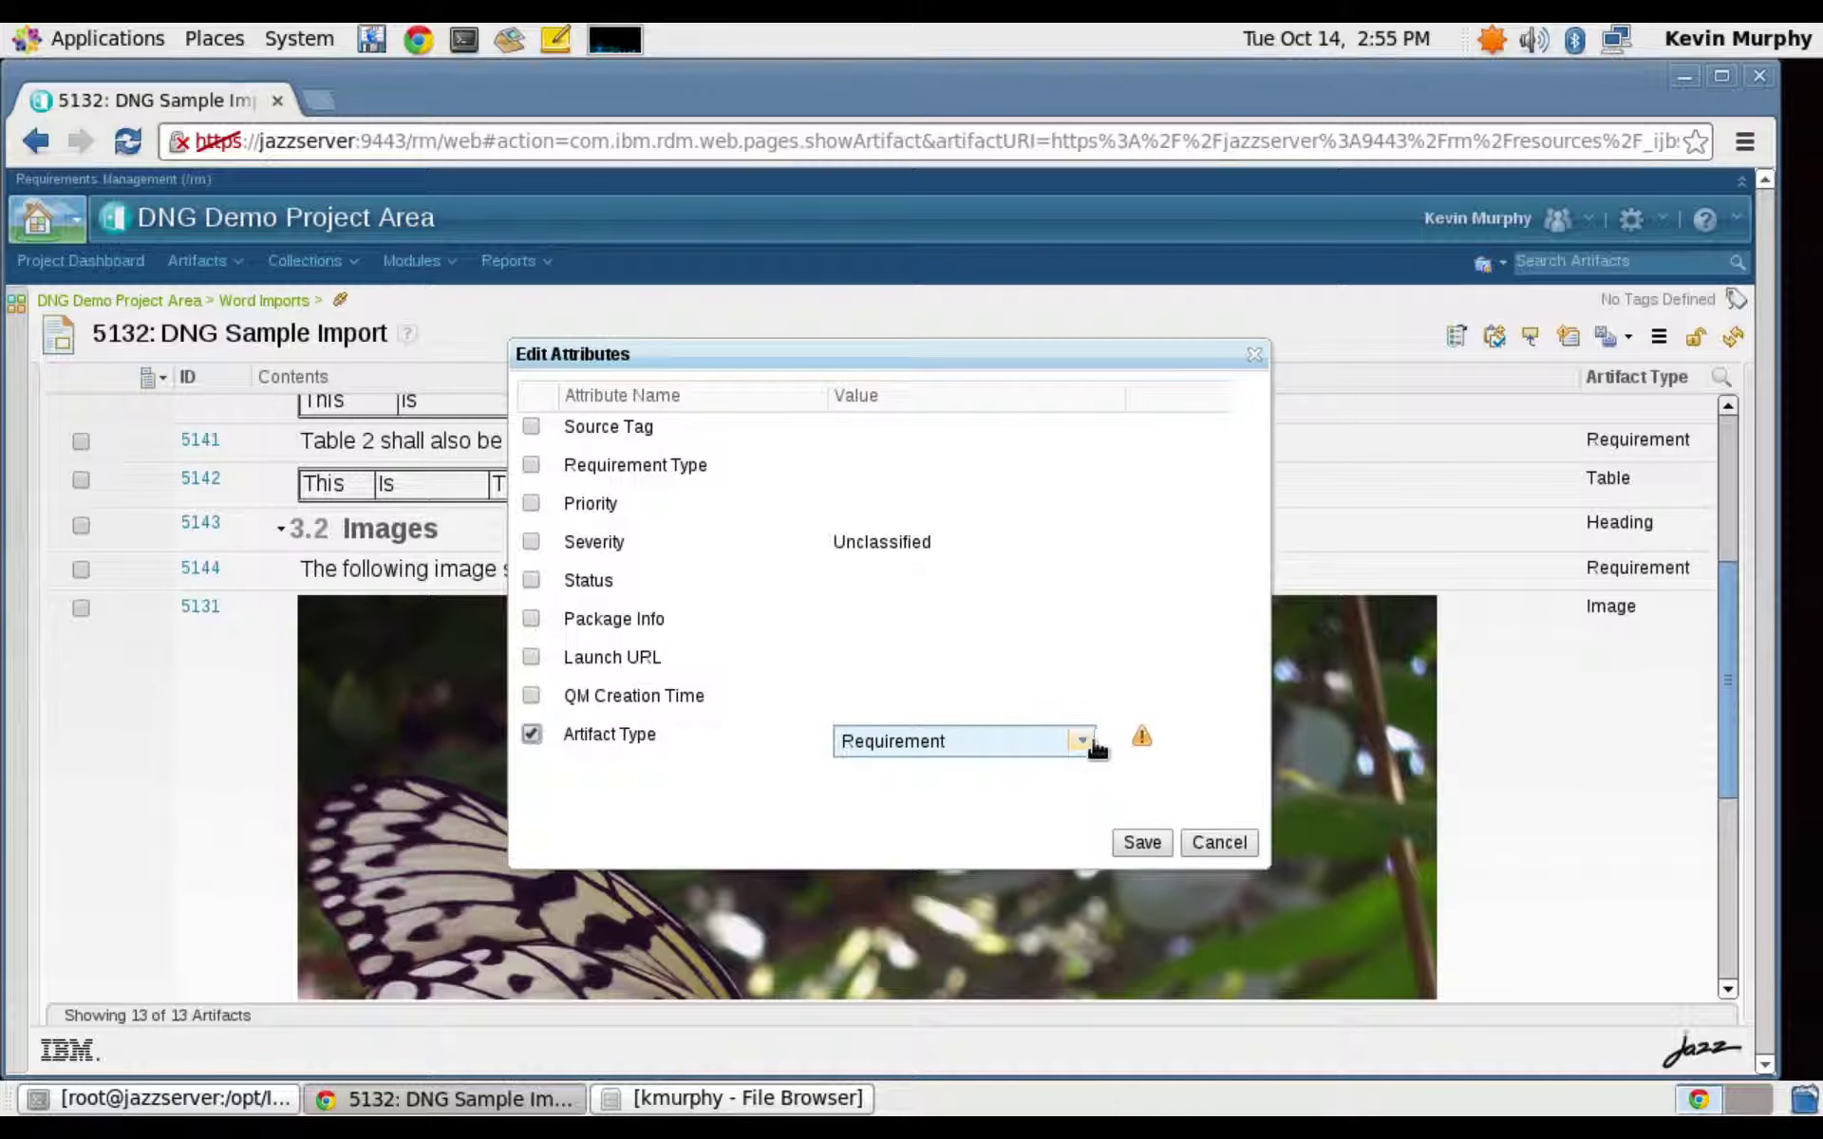
{"action": "left_click", "coordinate": [1083, 740]}
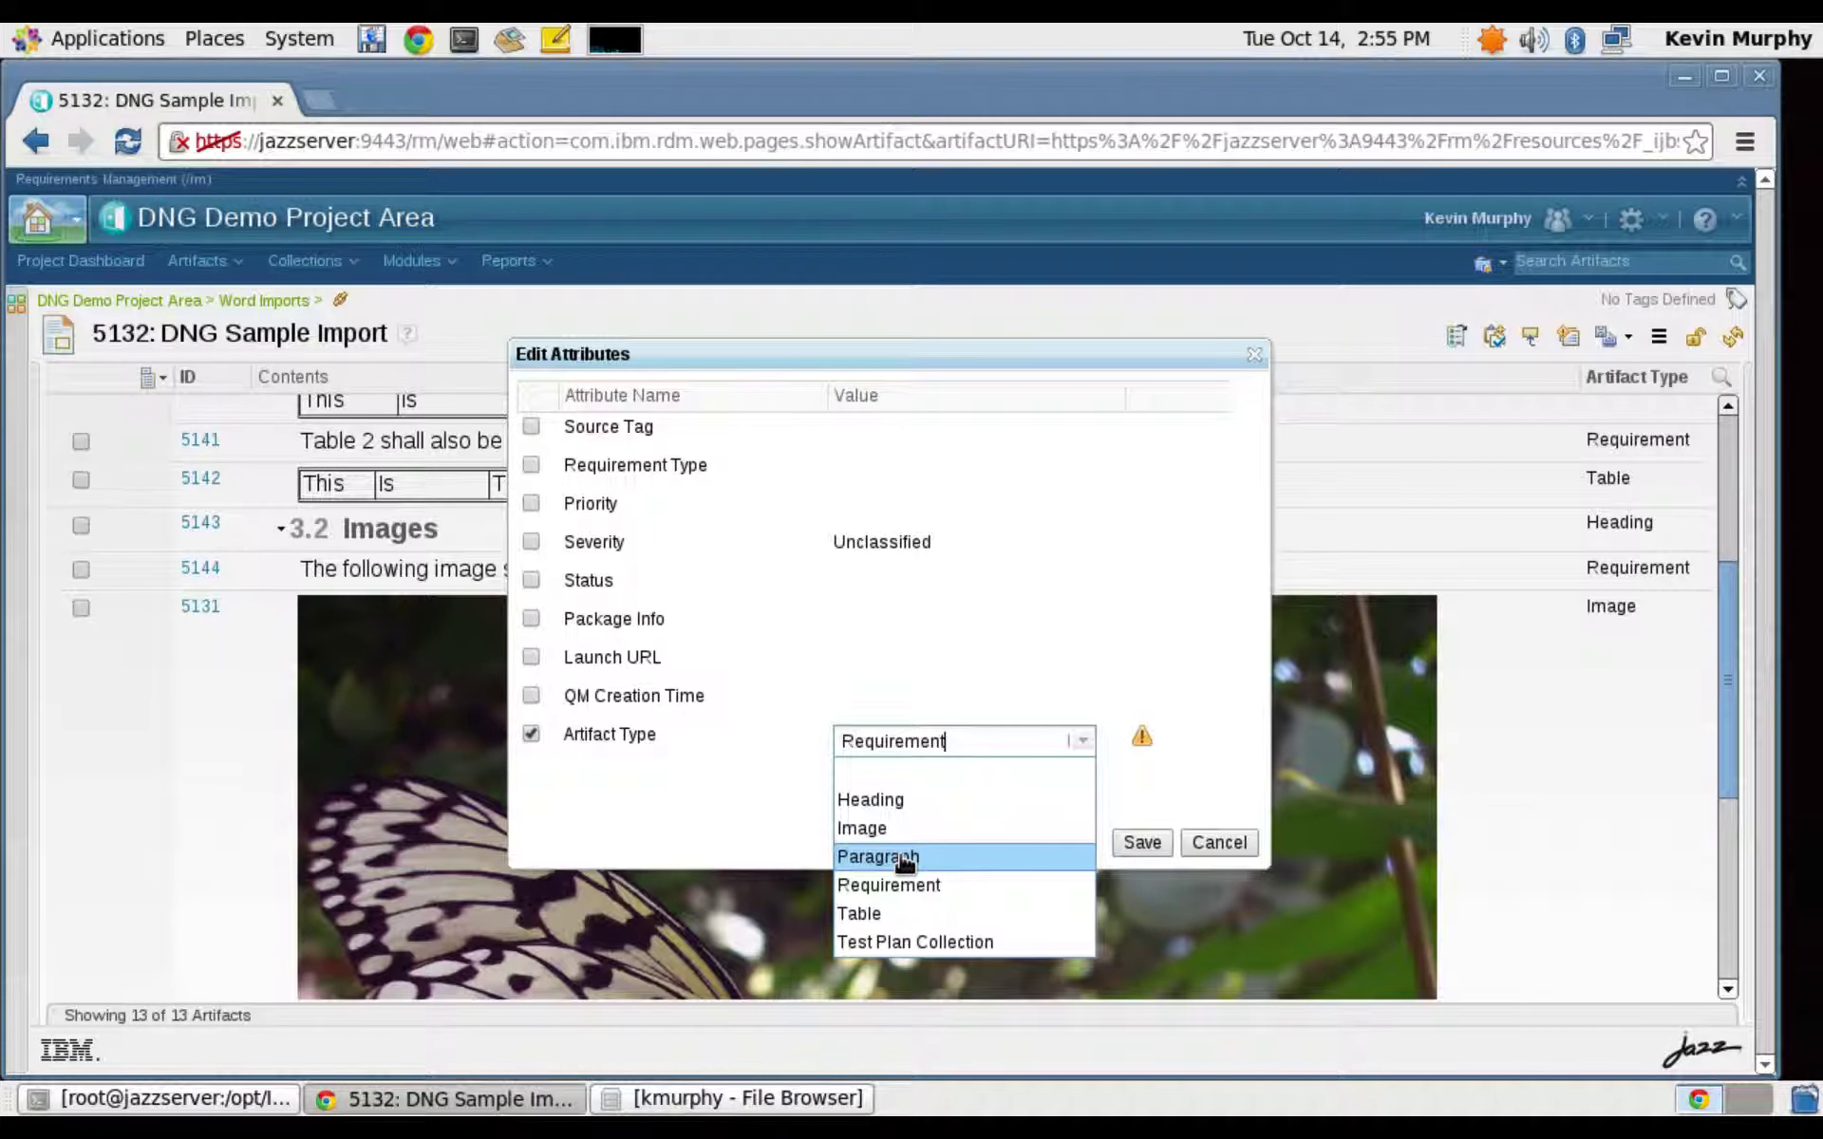
{"action": "left_click", "coordinate": [623, 822]}
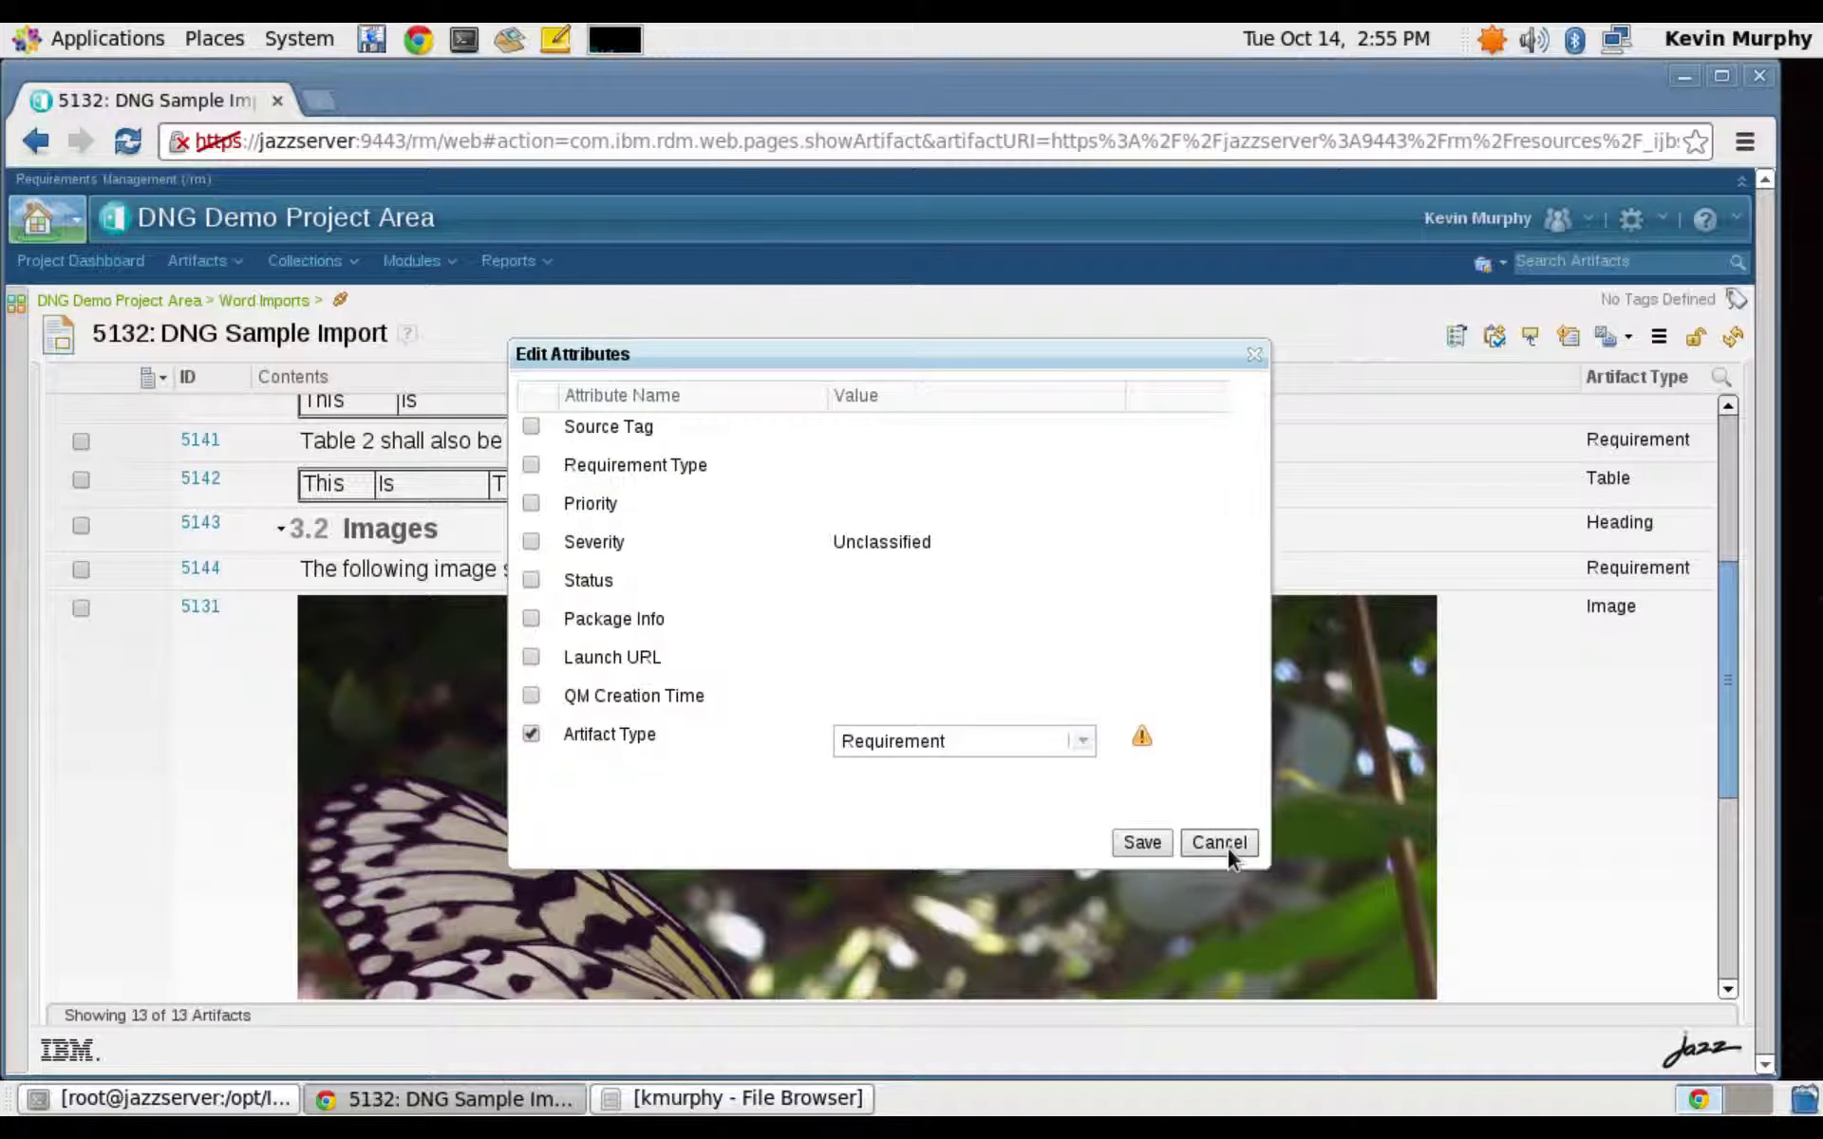
{"action": "left_click", "coordinate": [1219, 843]}
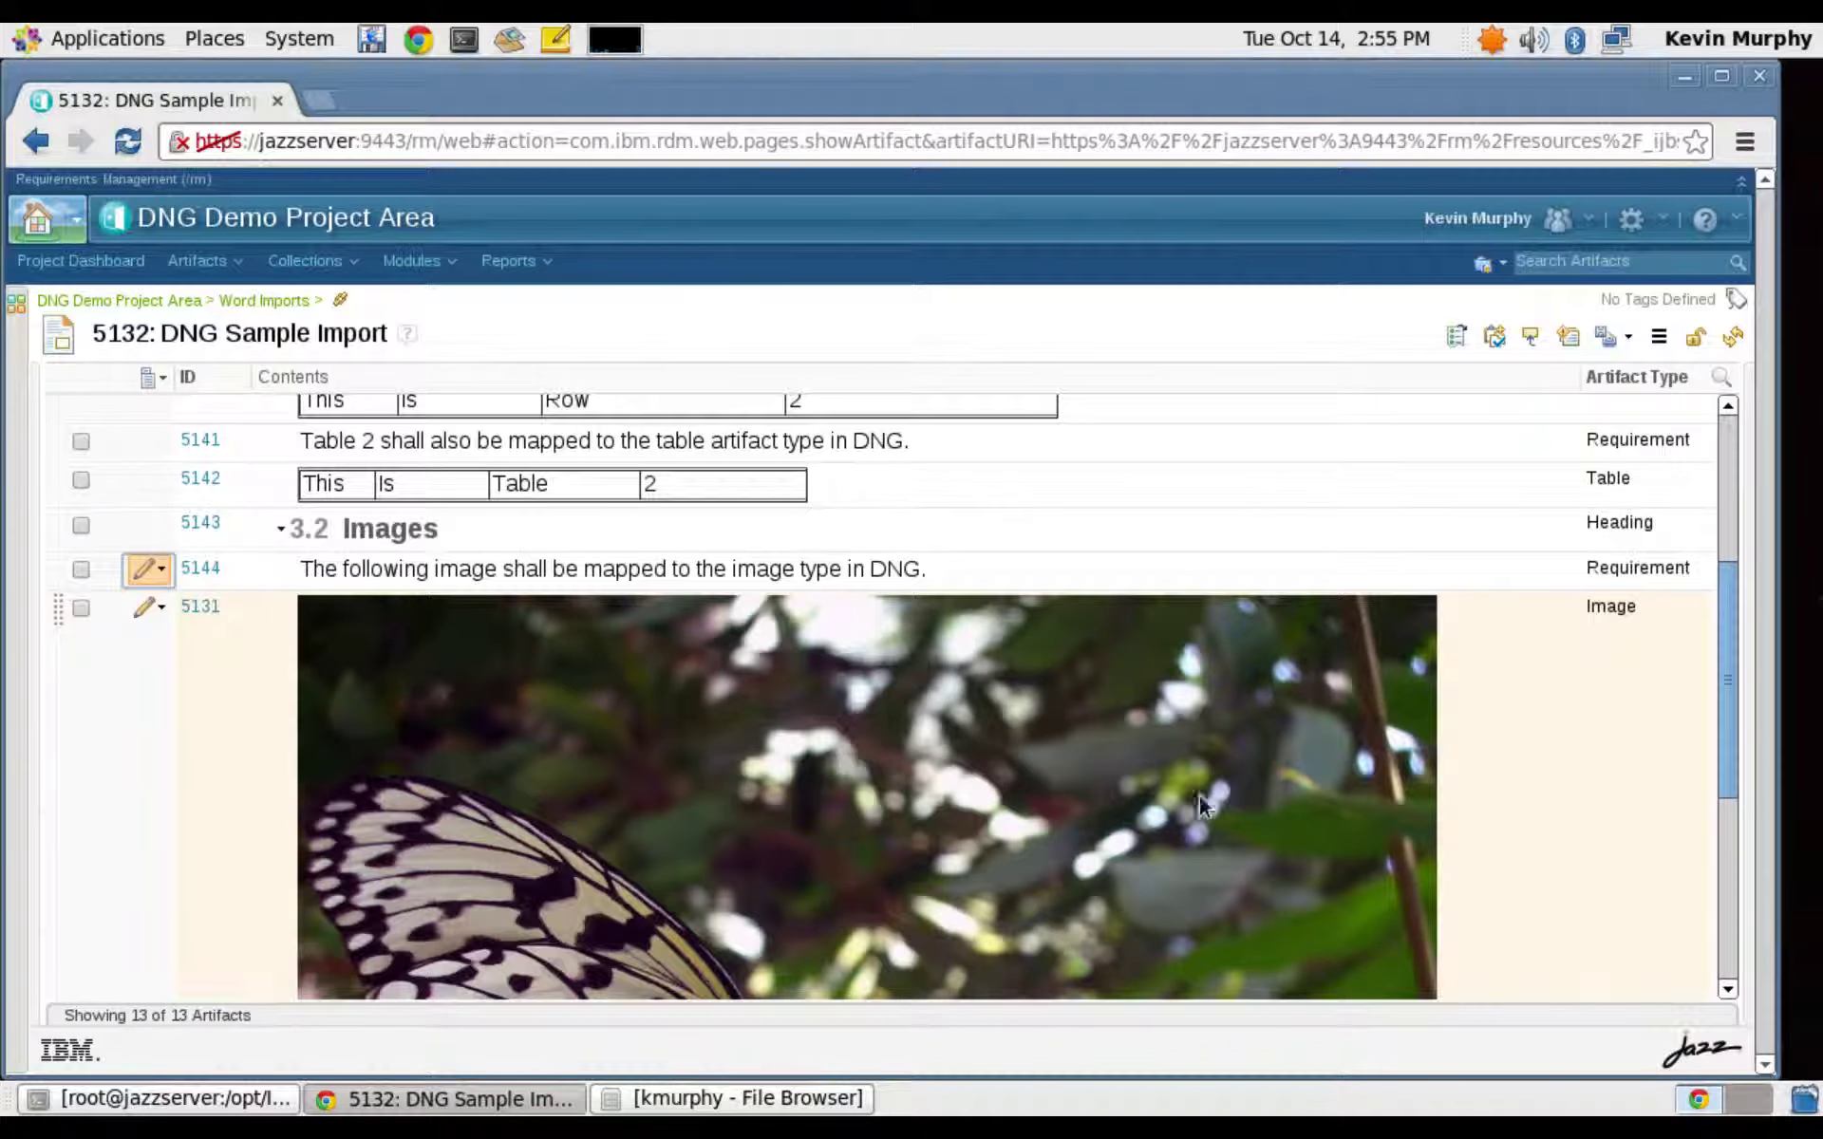
{"action": "scroll", "coordinate": [1225, 794], "scroll_direction": "down", "scroll_amount": 4}
{"action": "scroll", "coordinate": [1227, 800], "scroll_direction": "up", "scroll_amount": 3}
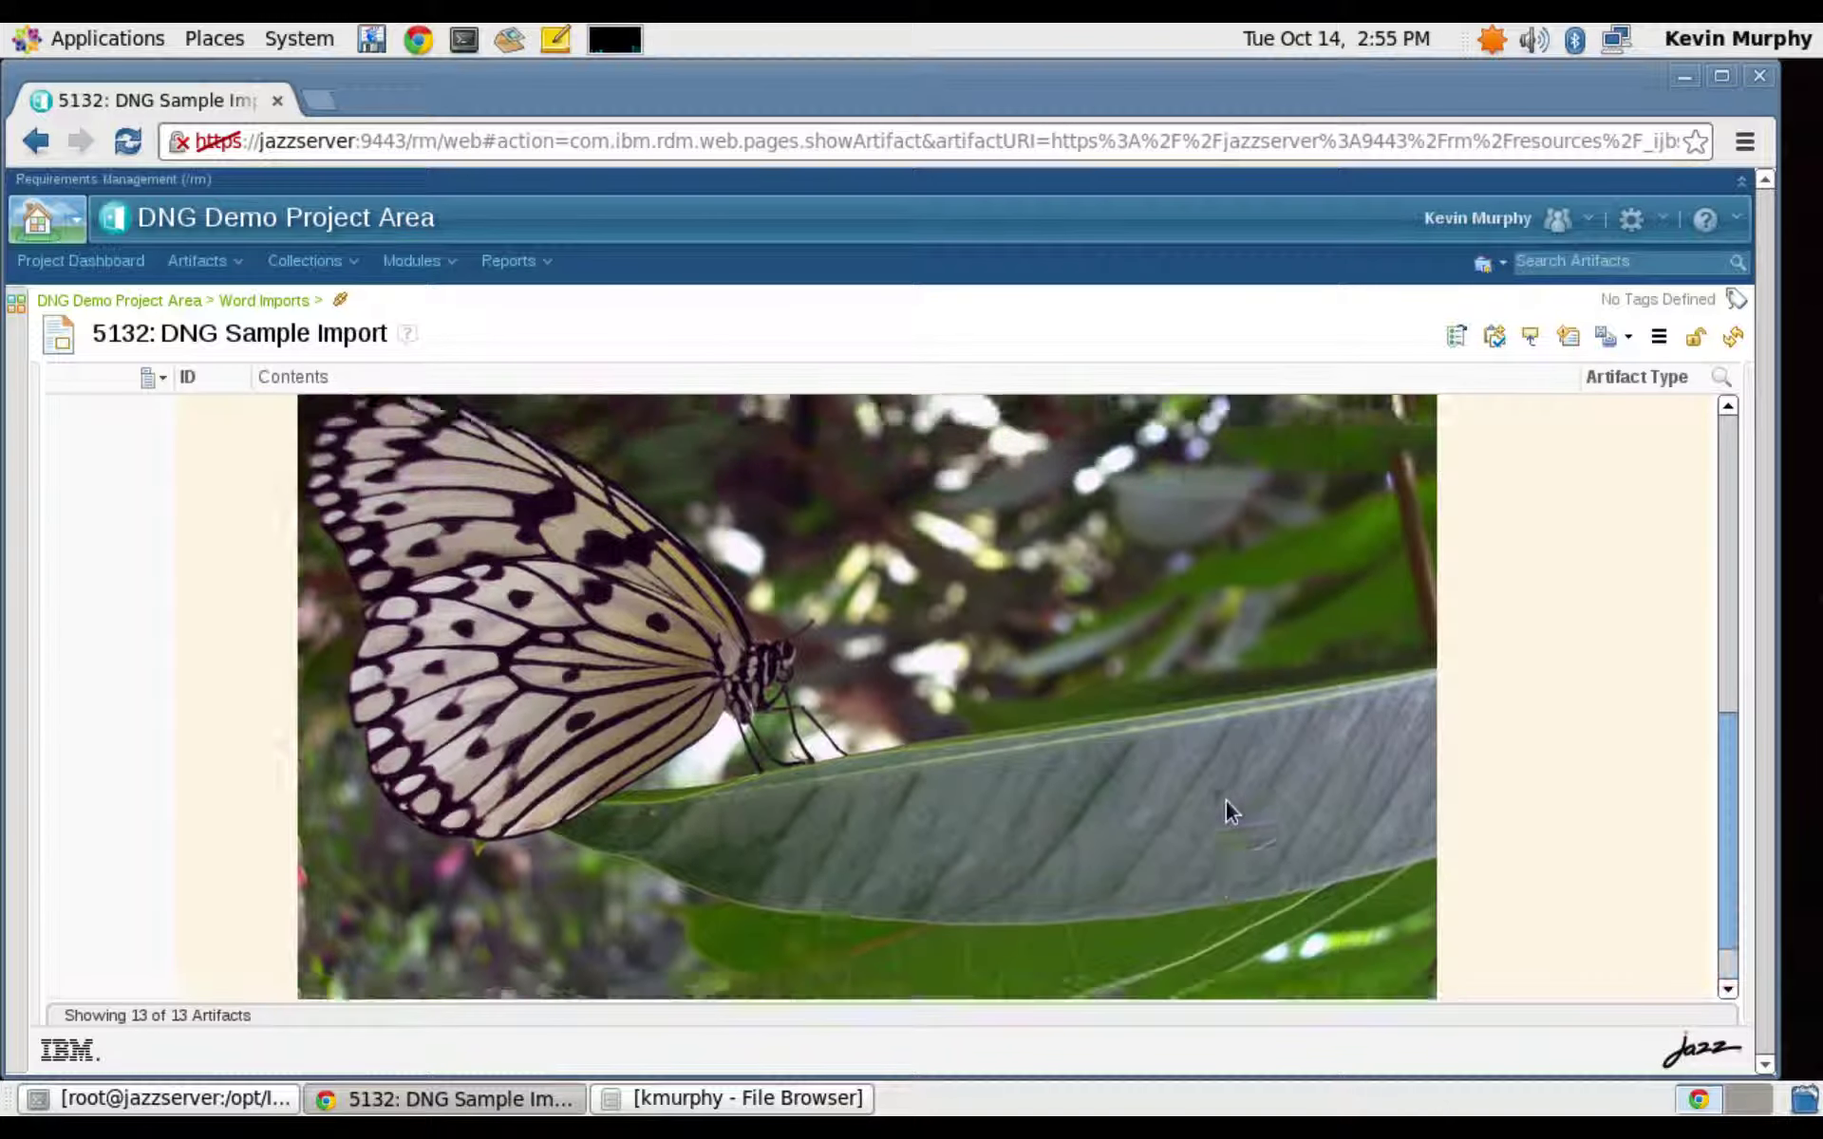
{"action": "scroll", "coordinate": [1010, 745], "scroll_direction": "down", "scroll_amount": 2}
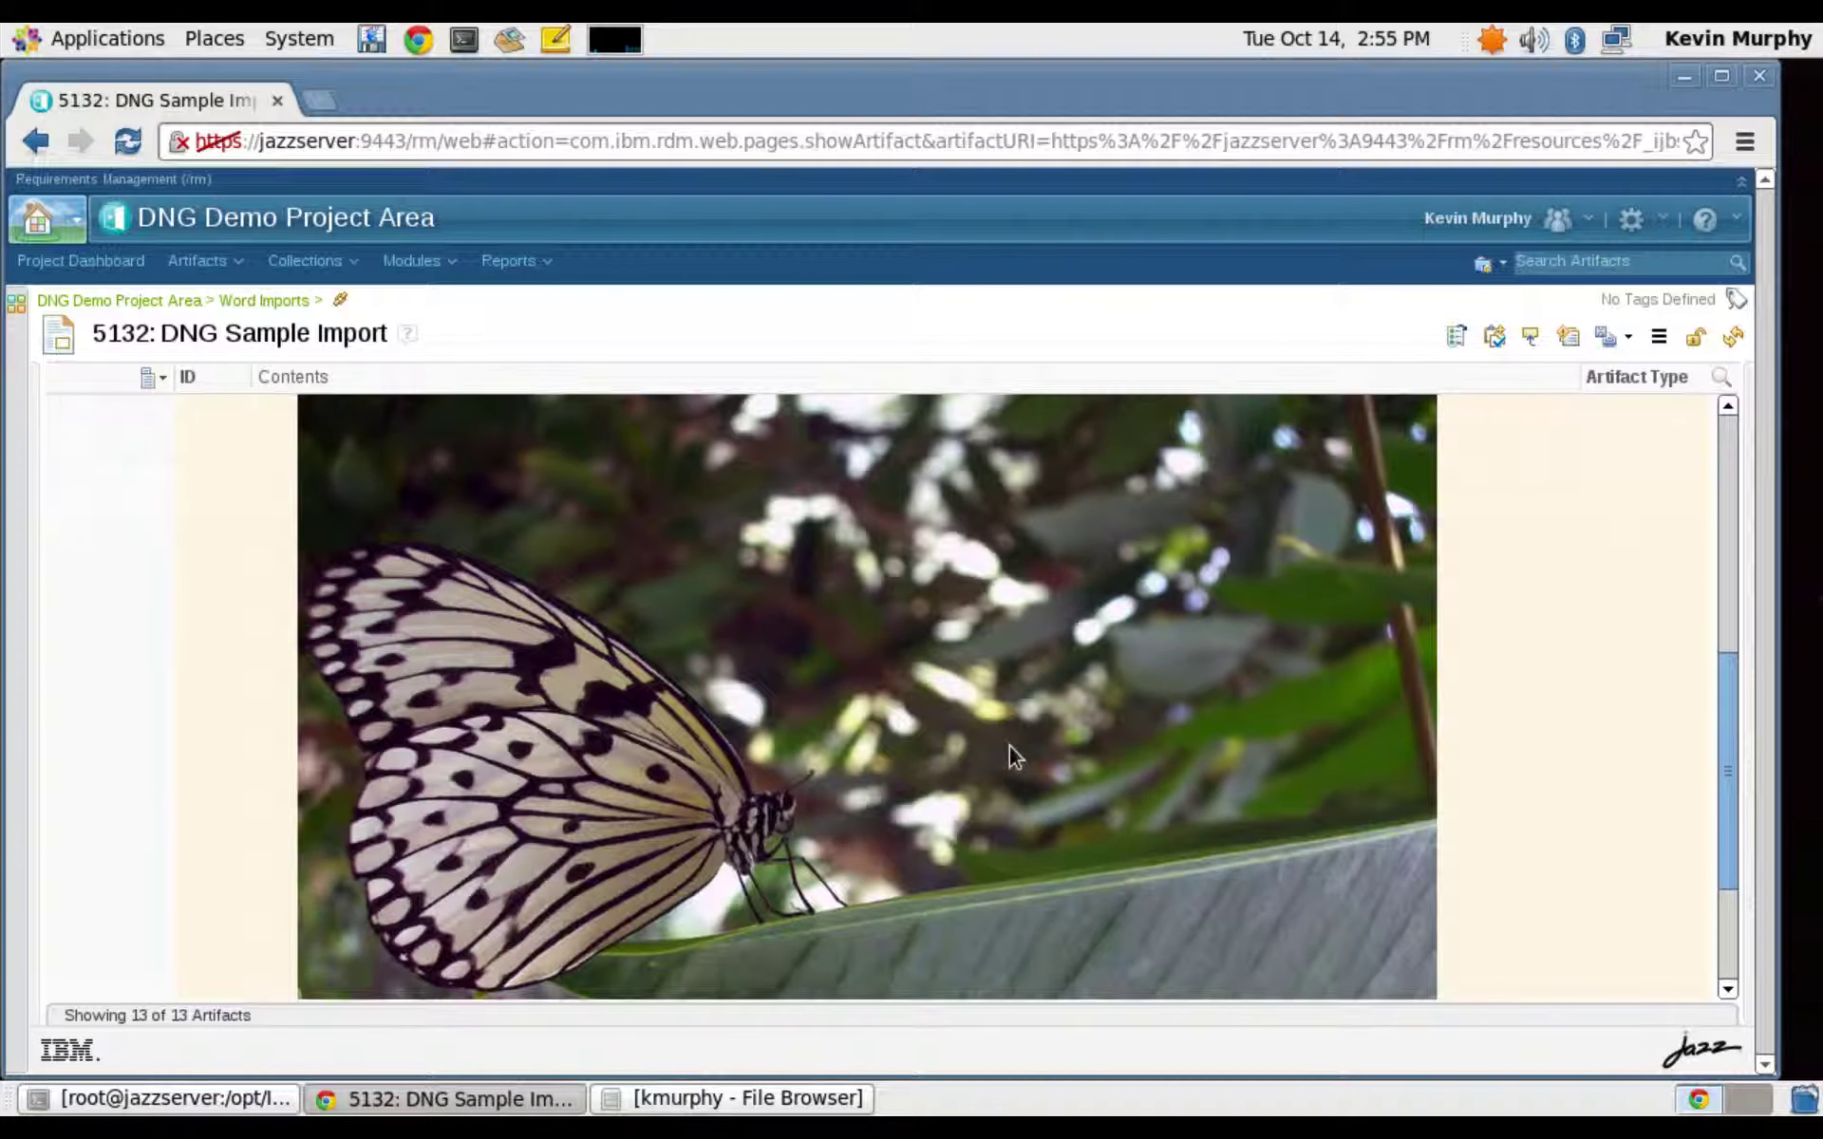
{"action": "scroll", "coordinate": [1010, 744], "scroll_direction": "up", "scroll_amount": 5}
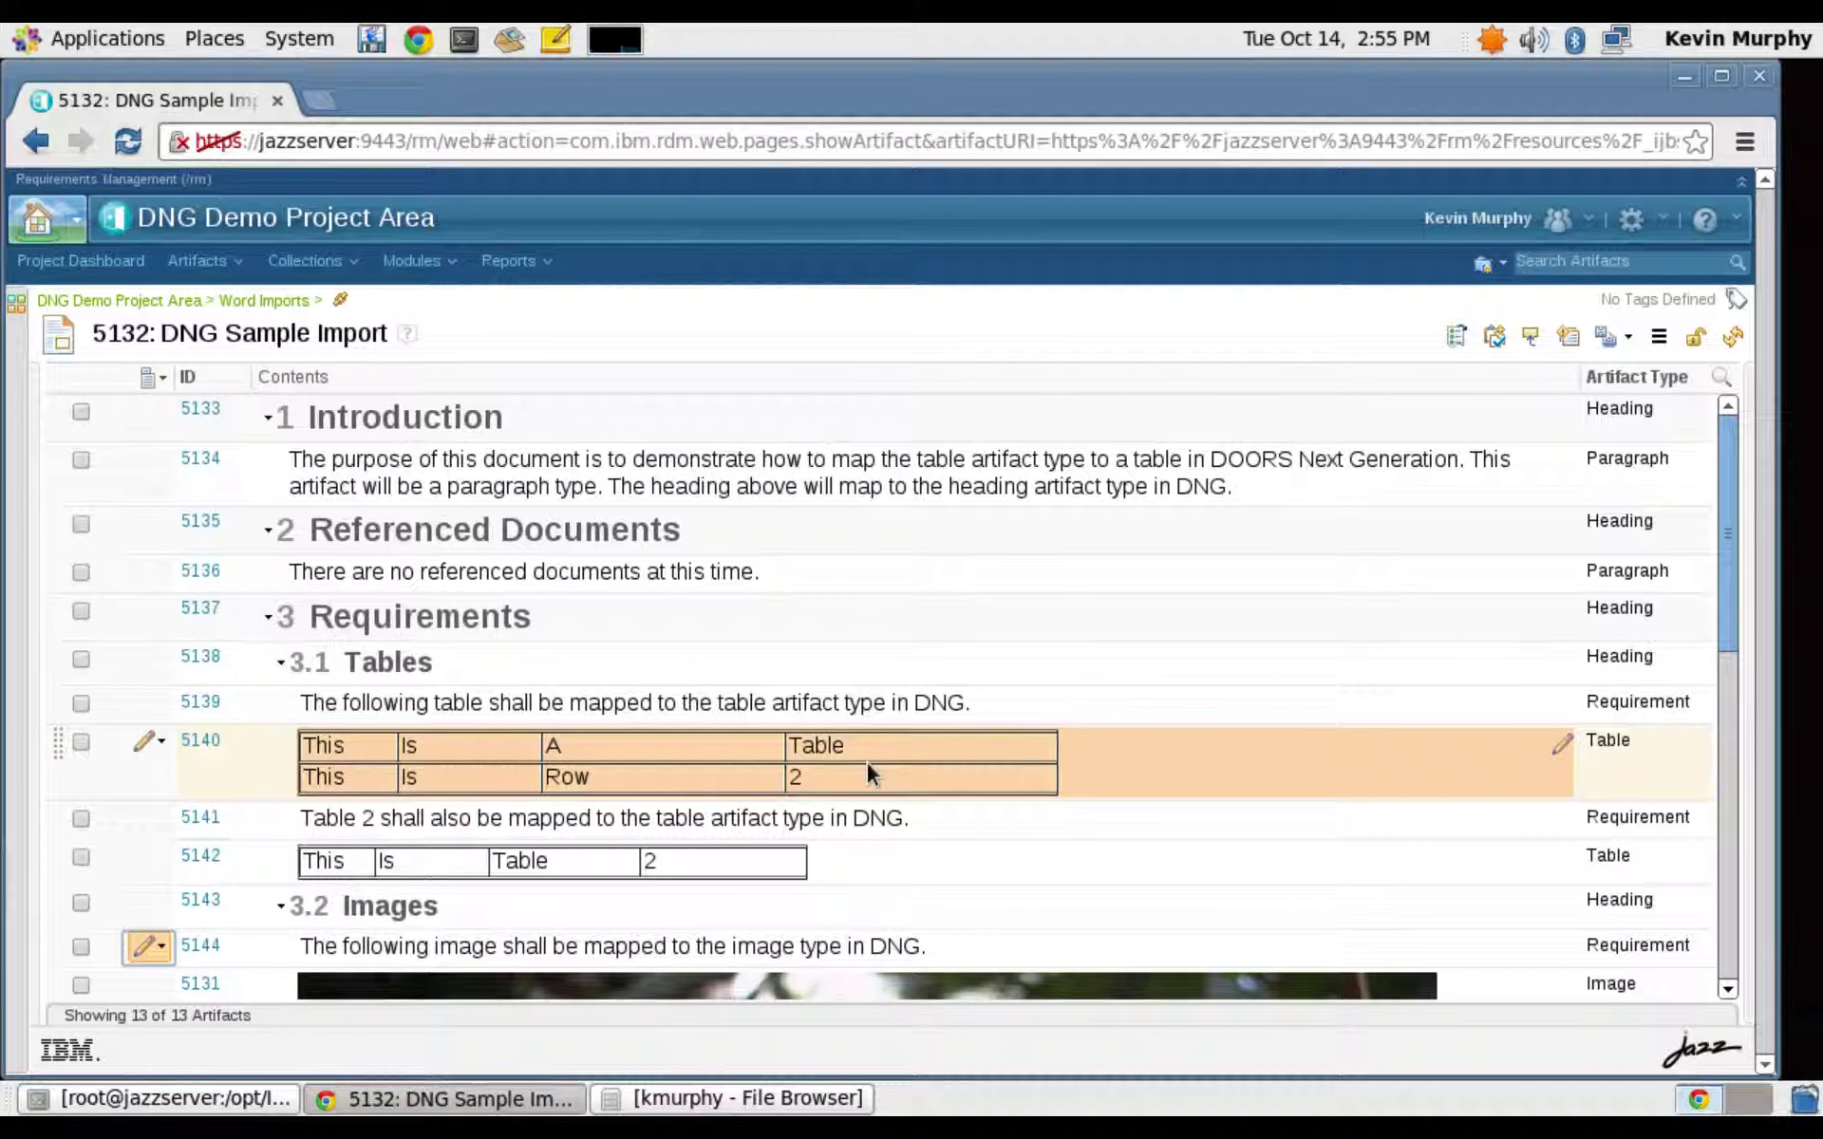
Filter the module by the artifact type Table to view only its tables, and clear the filter.
{"action": "left_click", "coordinate": [38, 510]}
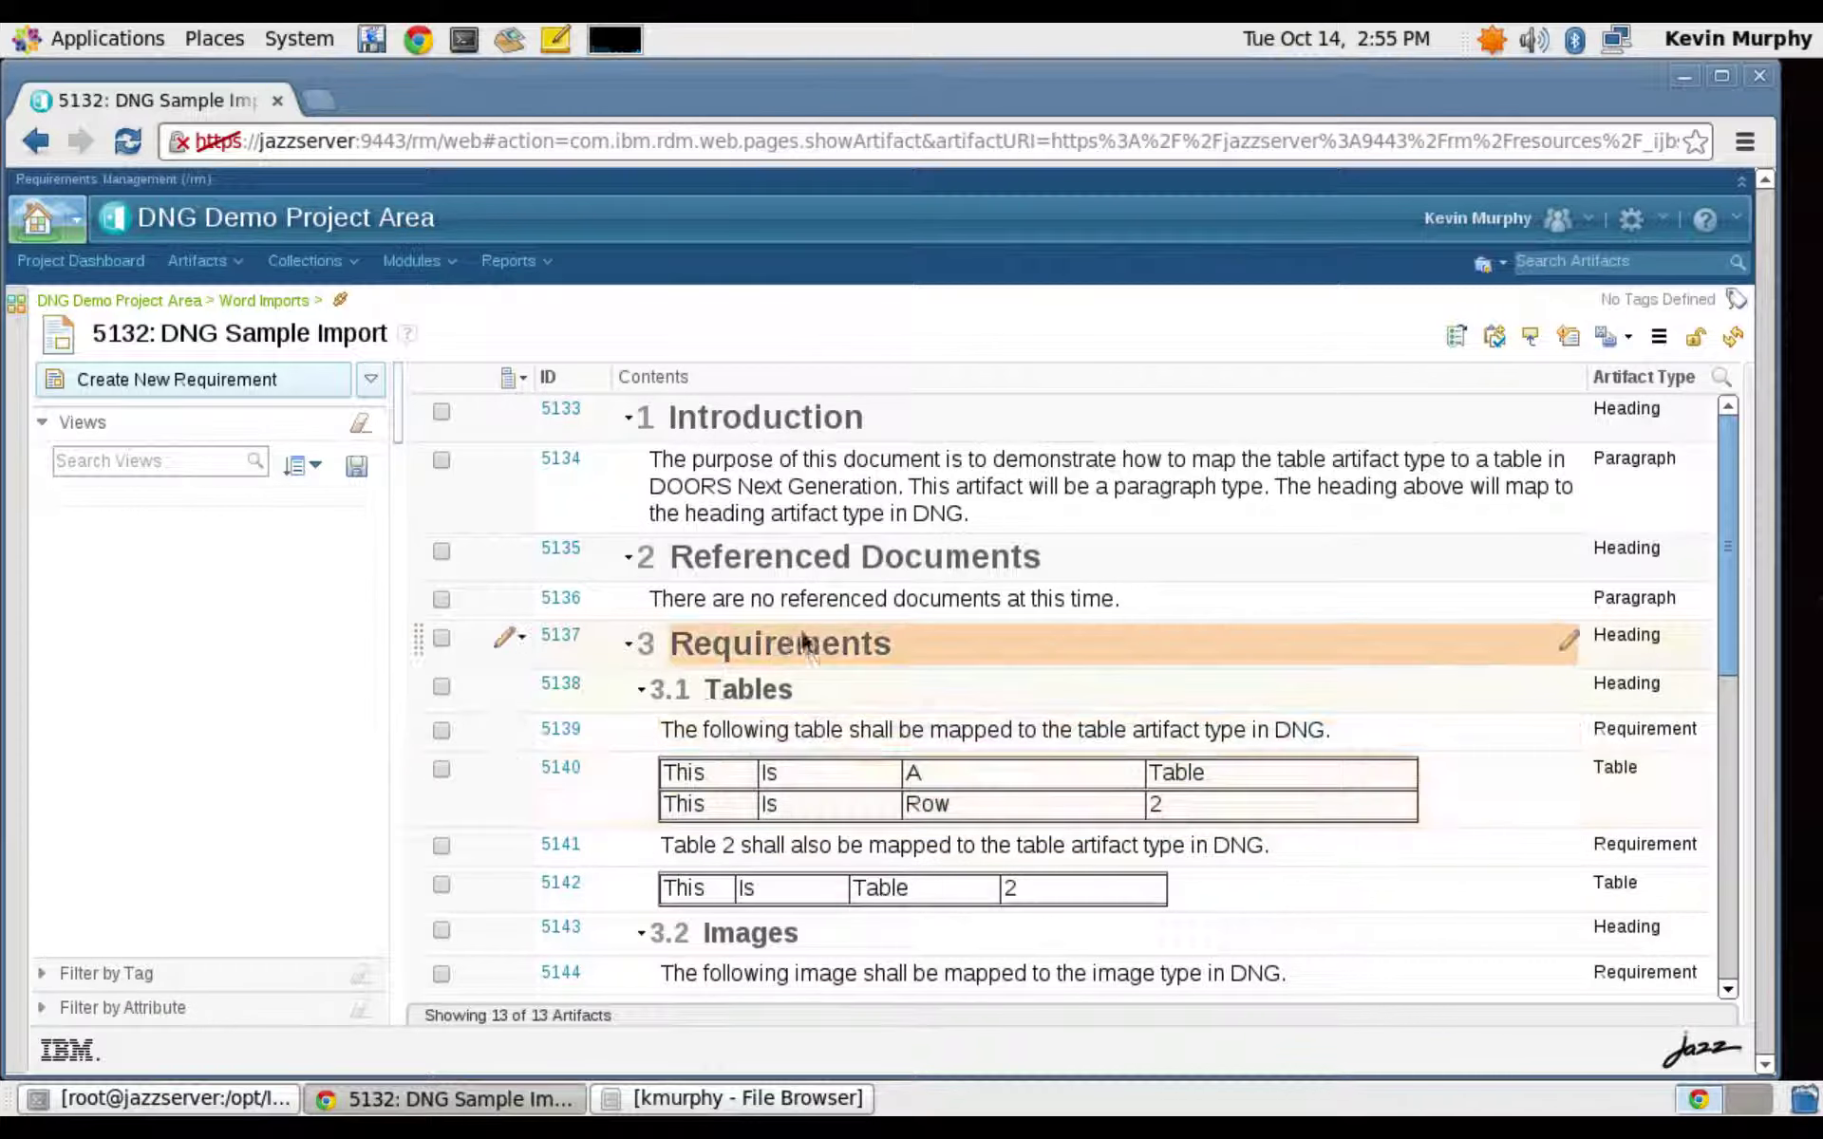
{"action": "left_click", "coordinate": [118, 1004]}
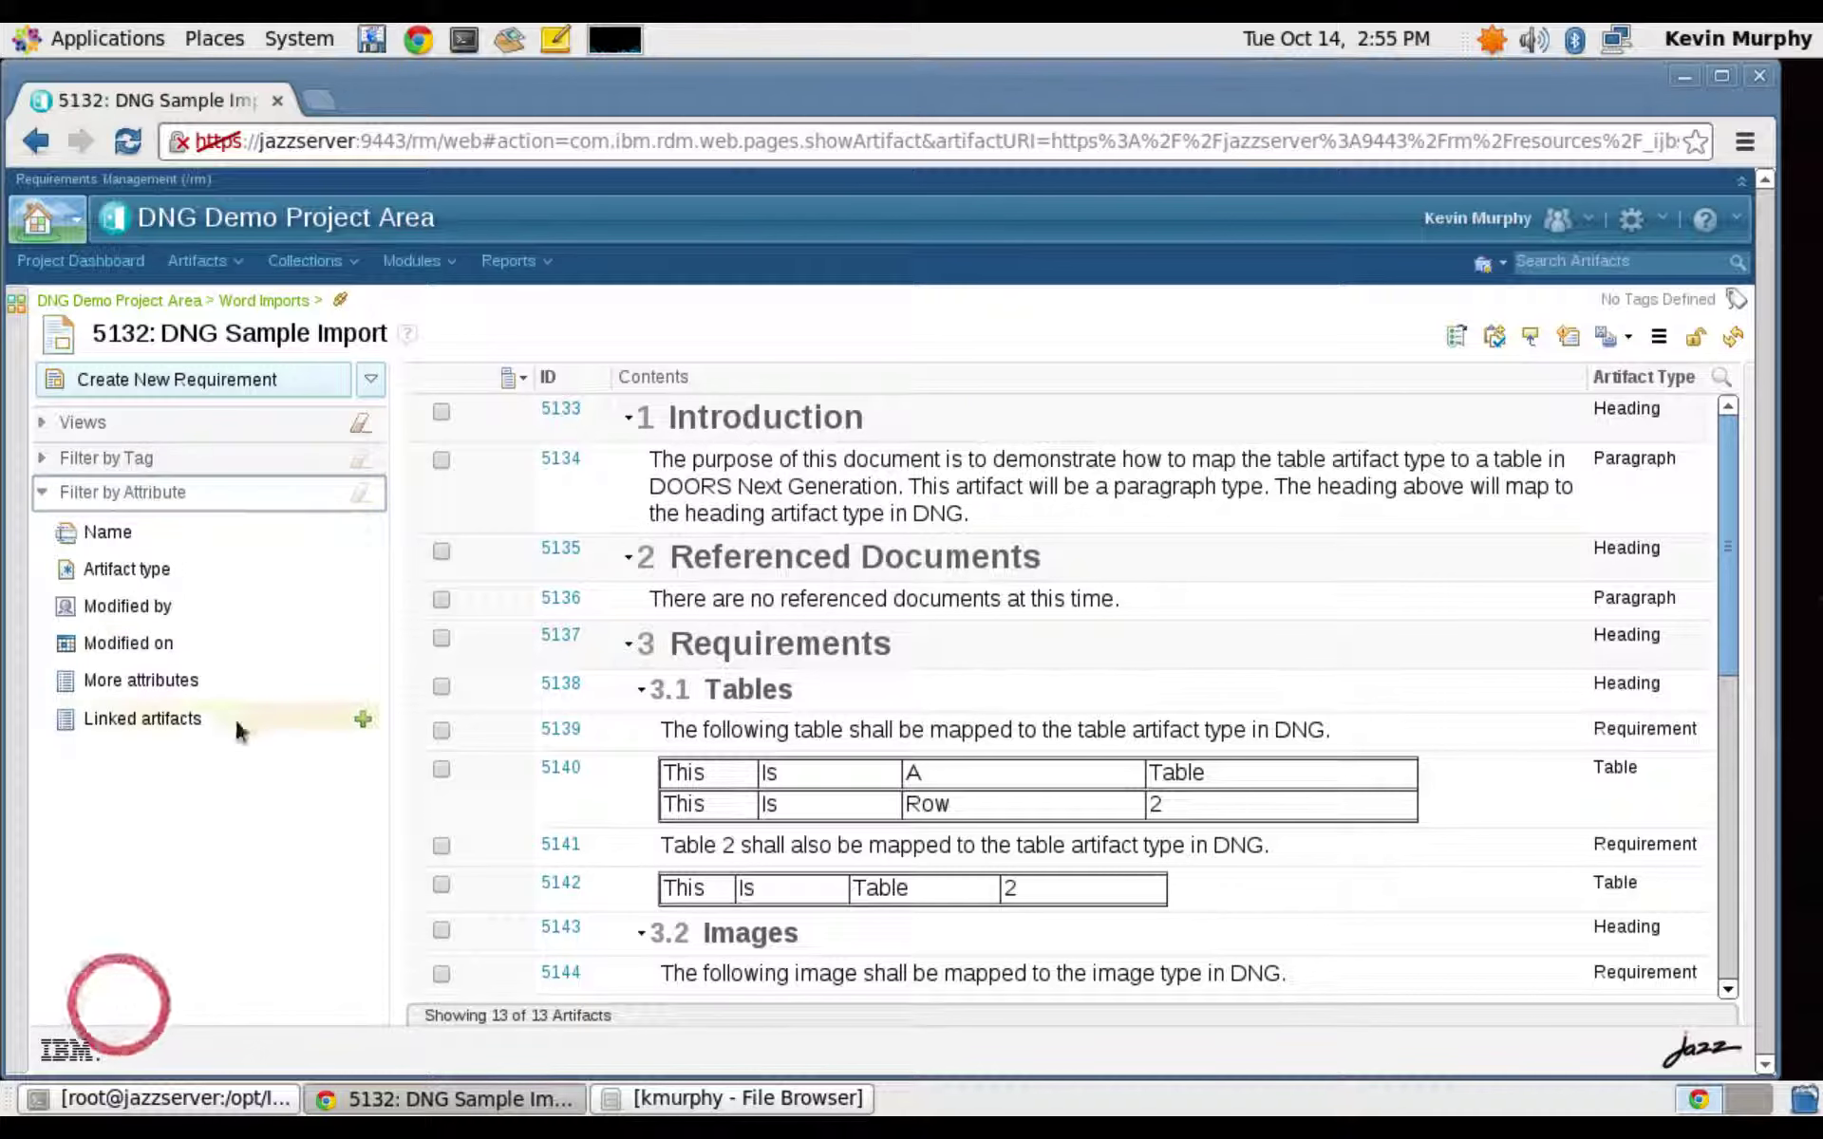
{"action": "left_click", "coordinate": [151, 563]}
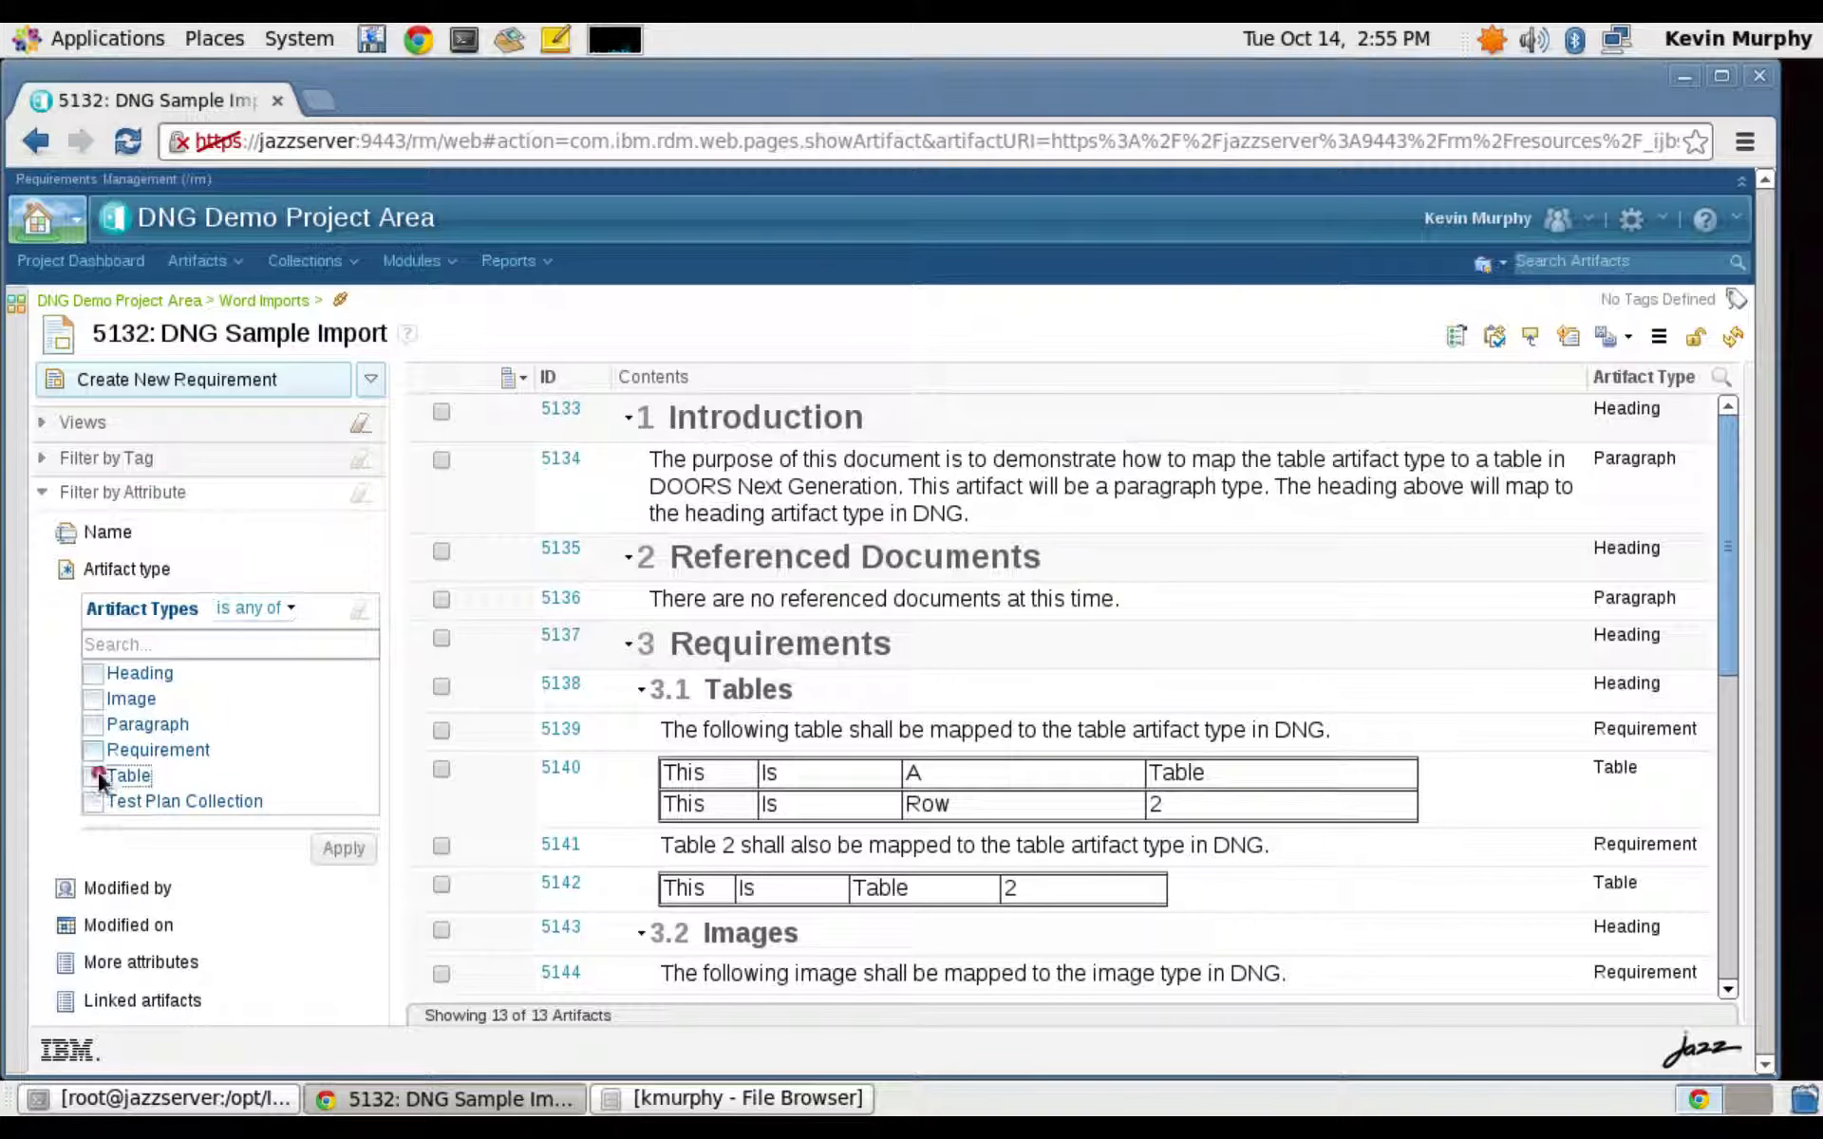
{"action": "left_click", "coordinate": [95, 773]}
{"action": "left_click", "coordinate": [309, 868]}
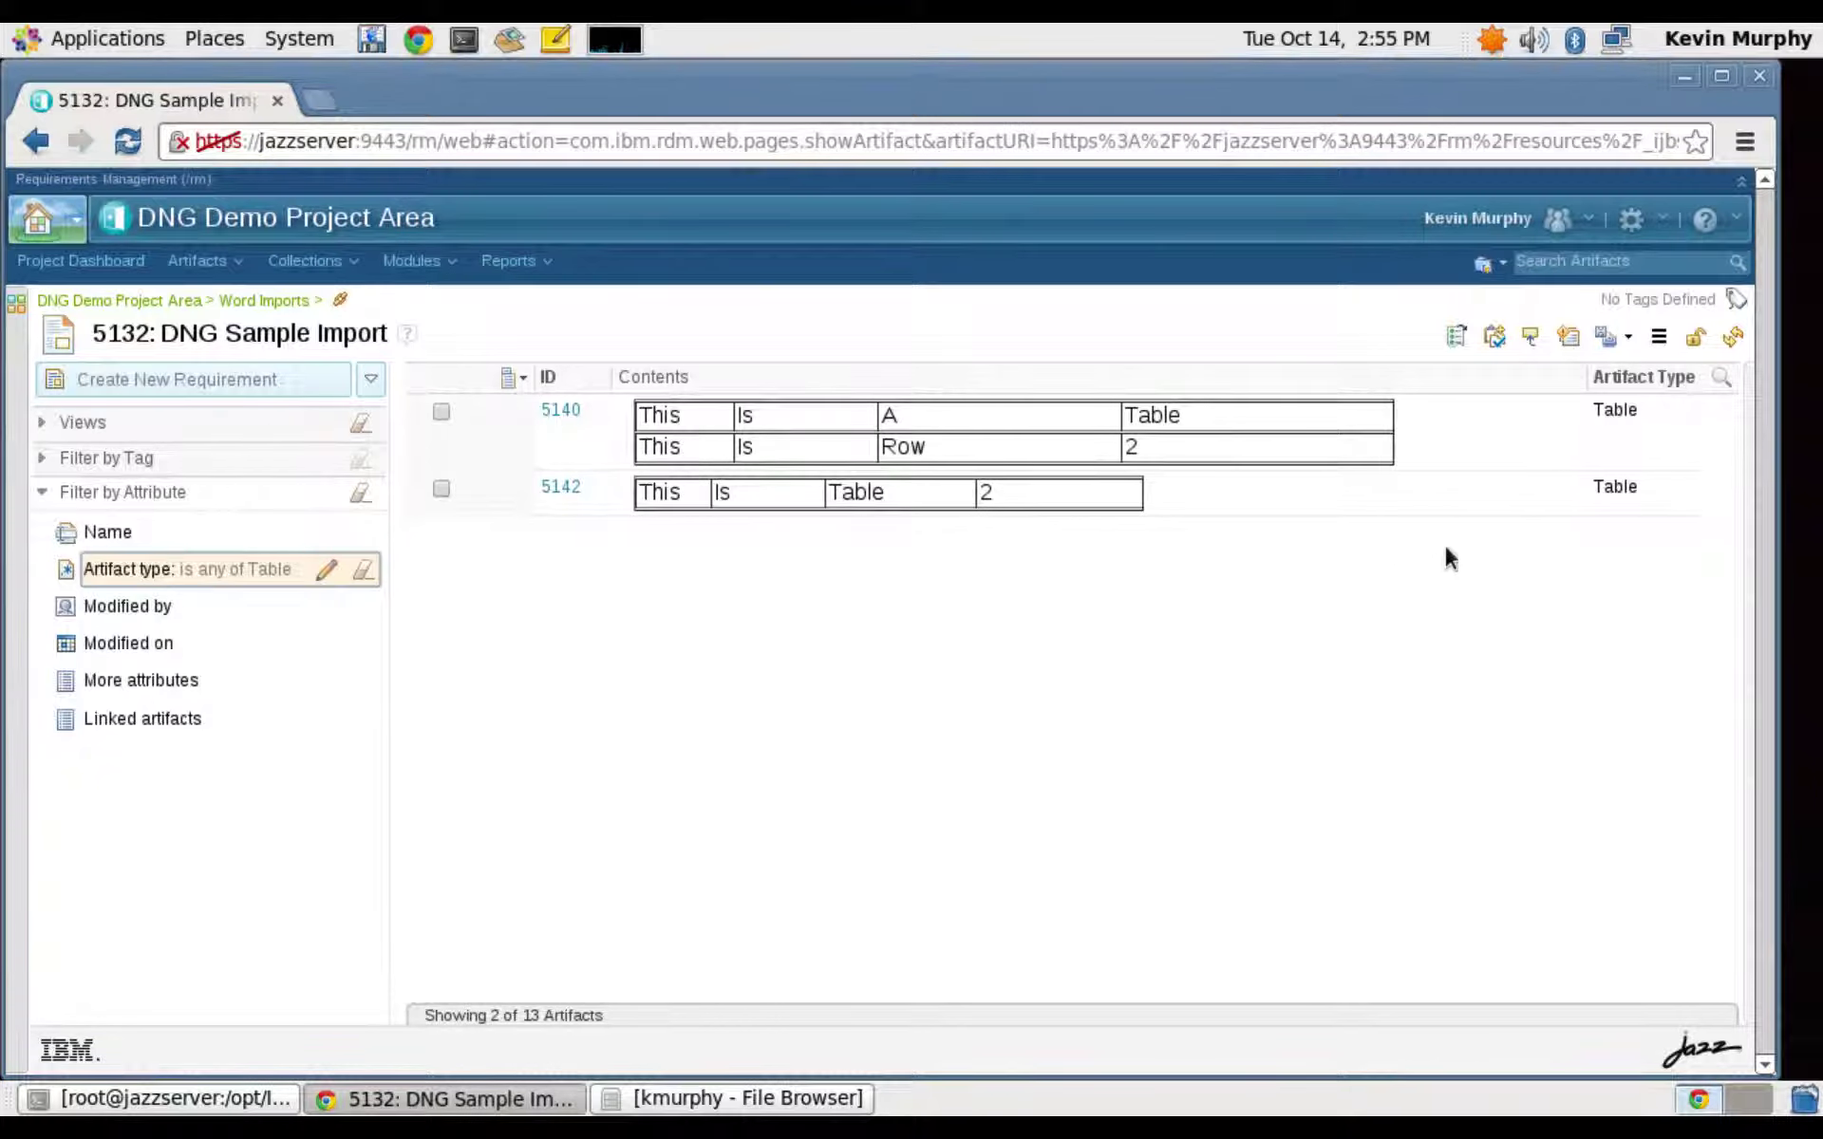
{"action": "left_click", "coordinate": [362, 570]}
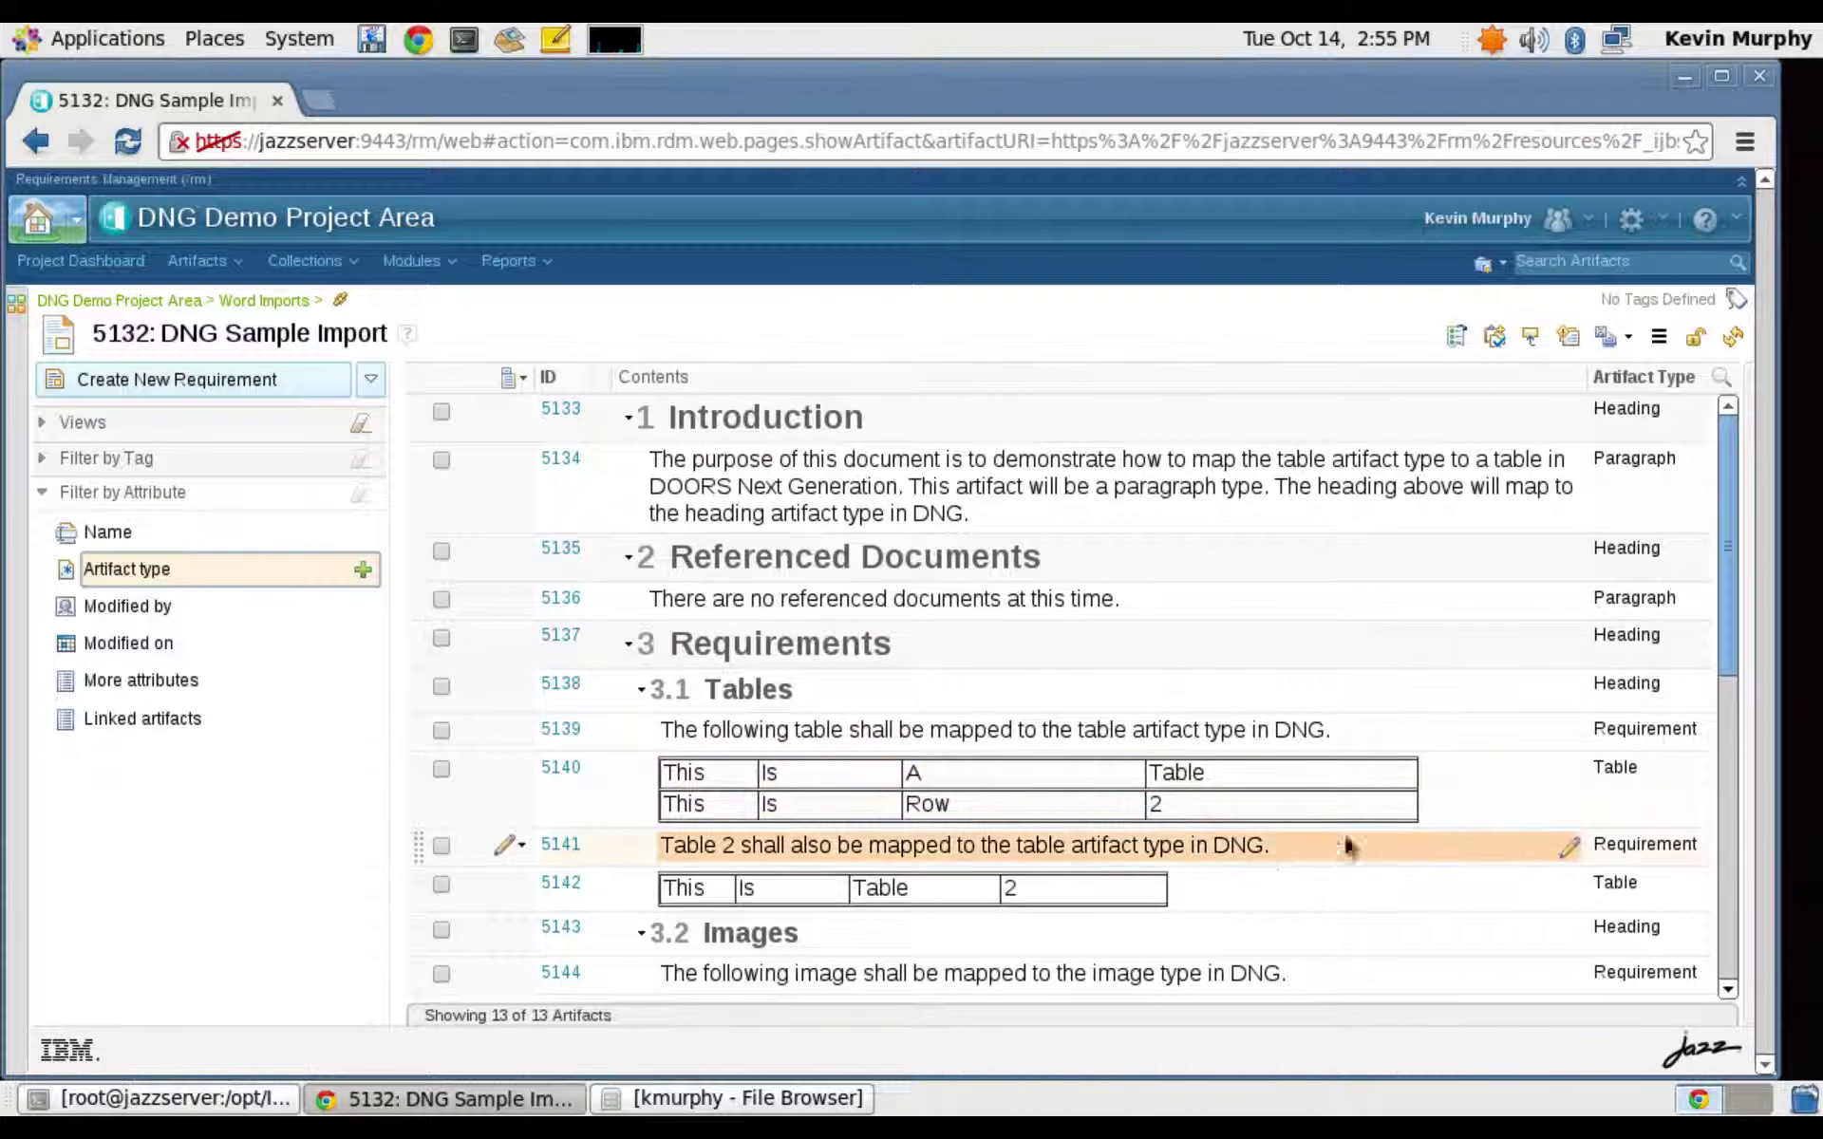